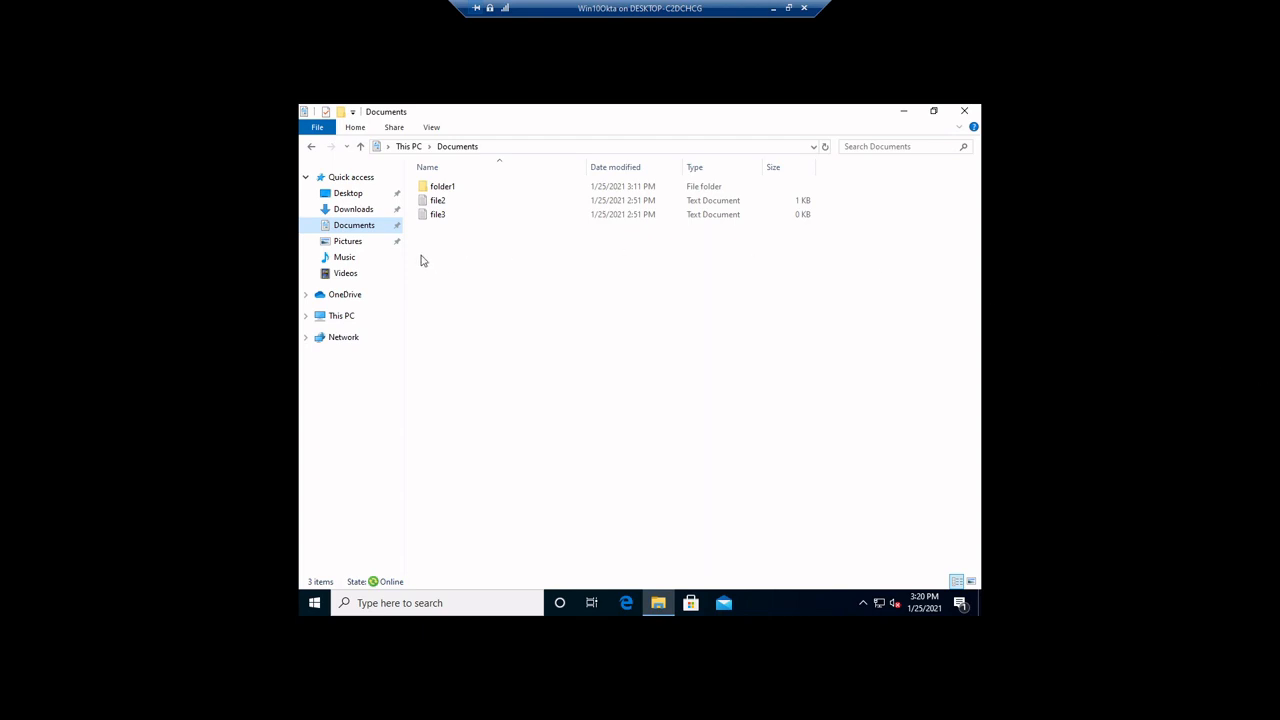
Open the Documents folder's properties and examine the full network path of its target location
right_click(351, 228)
click(400, 413)
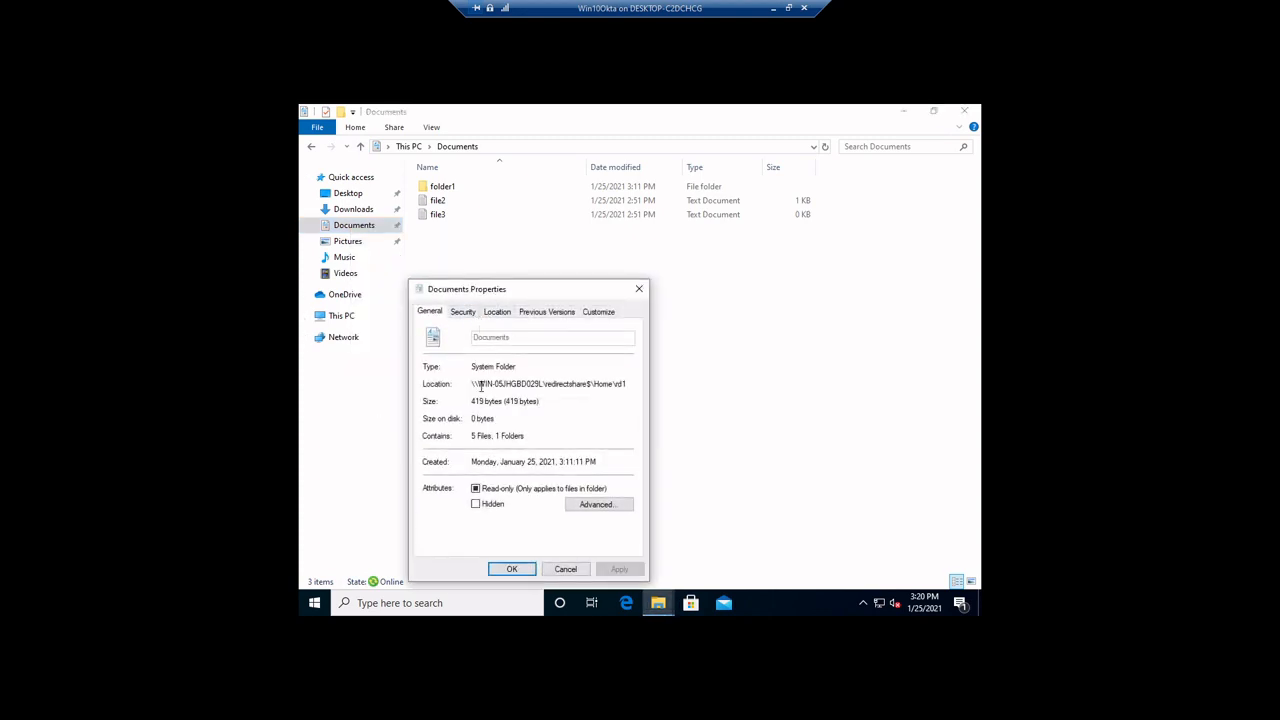
click(501, 314)
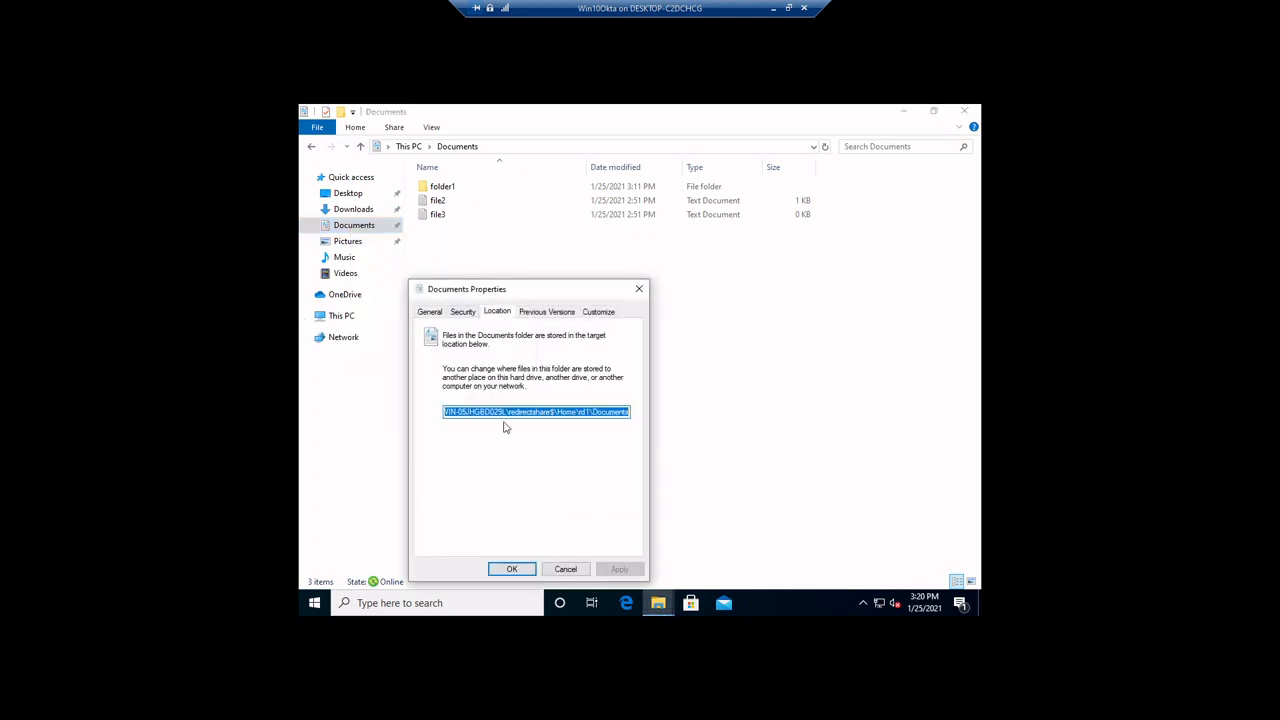
click(462, 412)
drag(462, 412, 443, 412)
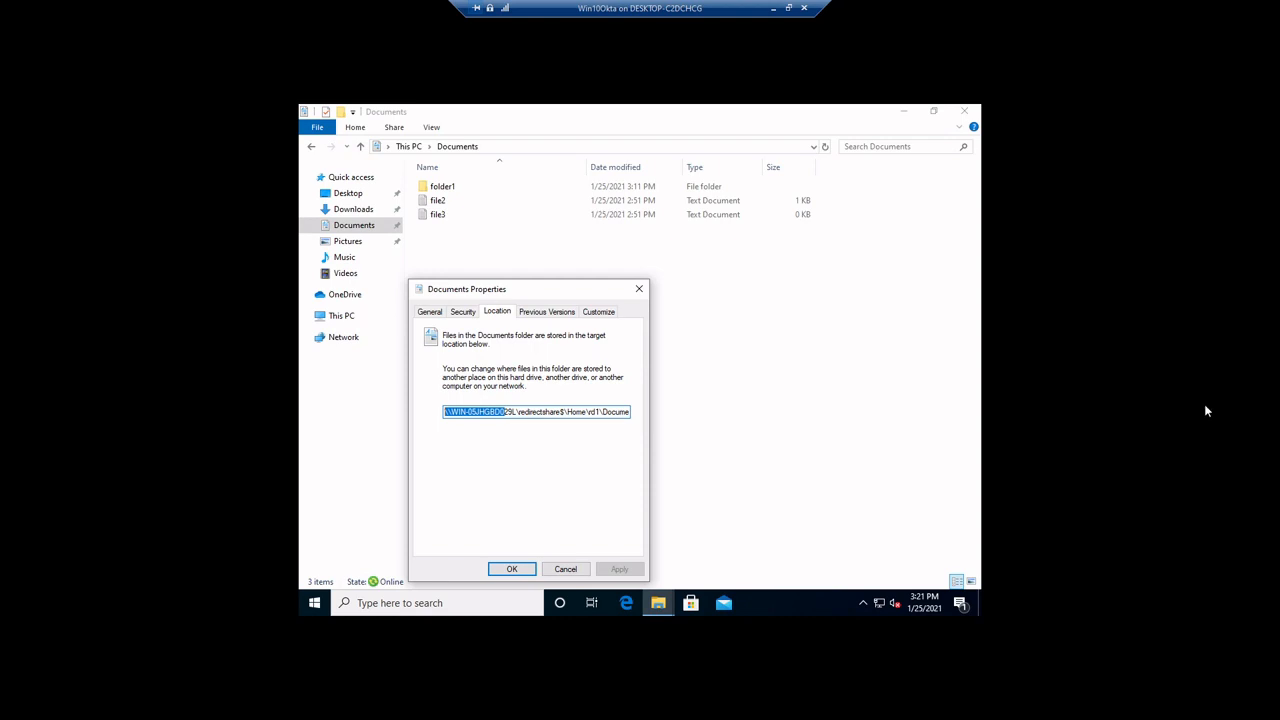
drag(476, 412, 646, 418)
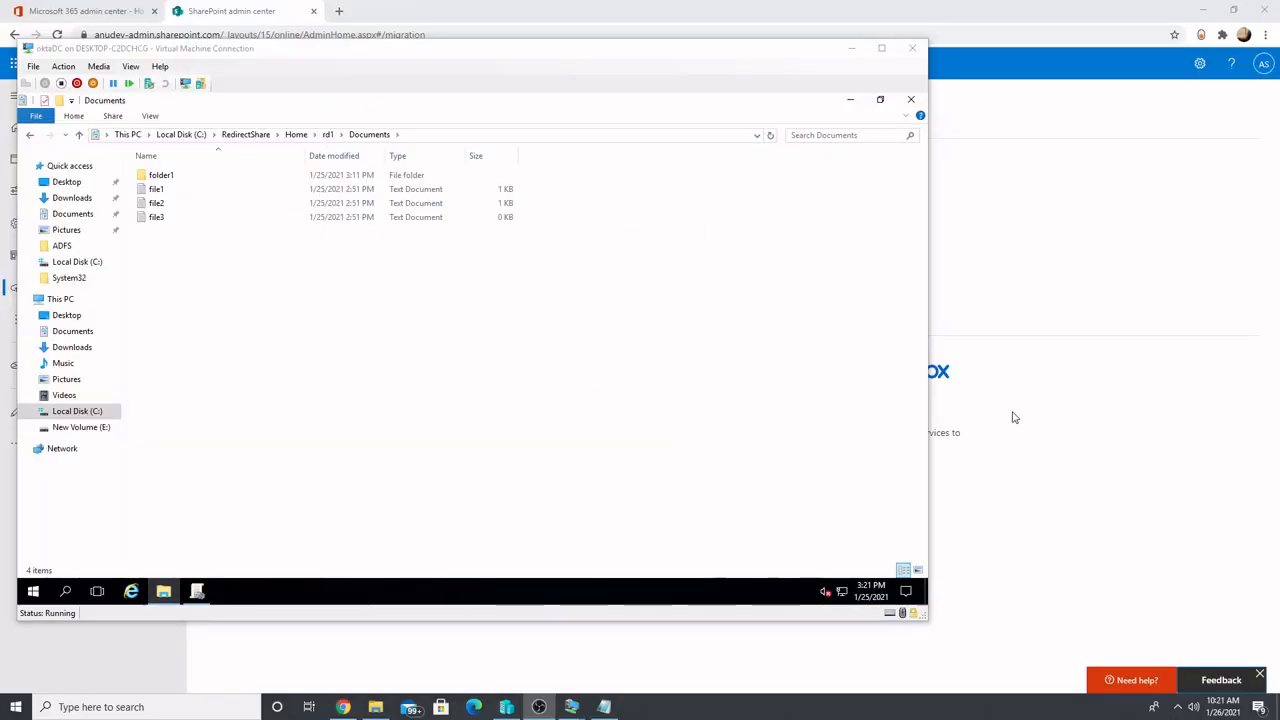
Switch to the oktaDC virtual machine and browse from RedirectShare through Home and rd1 into Documents, minimizing that window when done
click(252, 138)
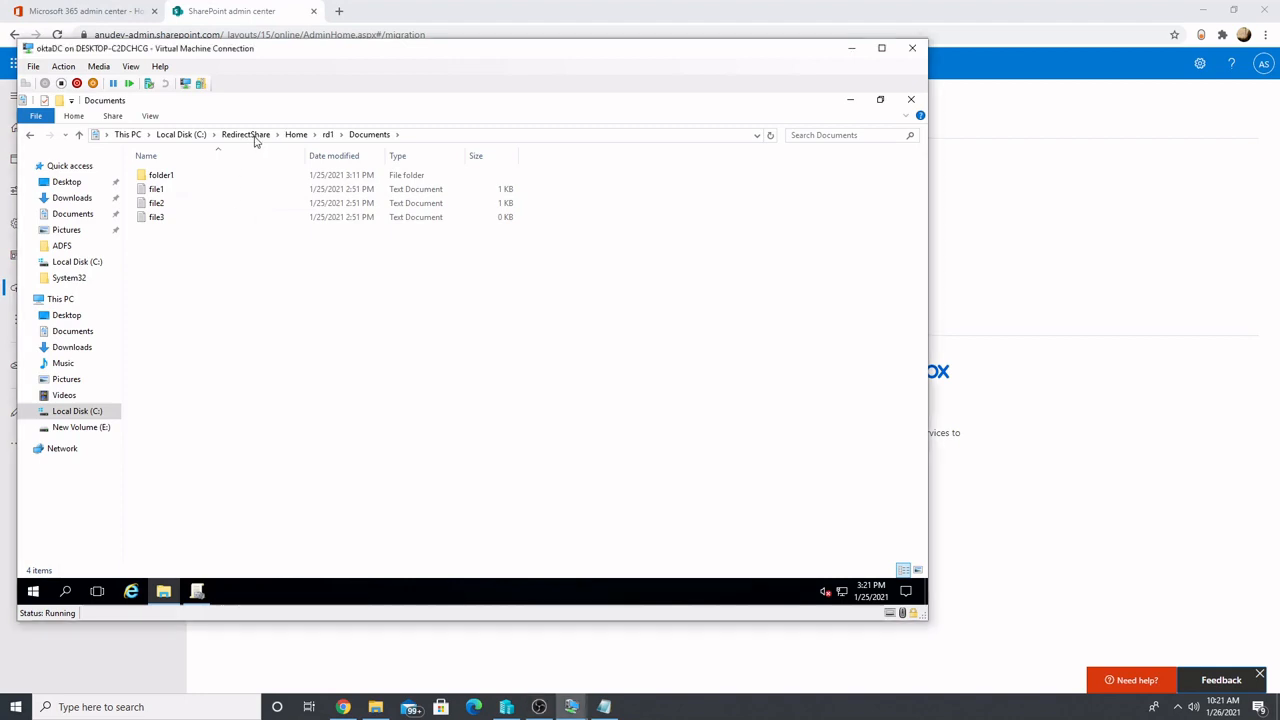
double_click(215, 175)
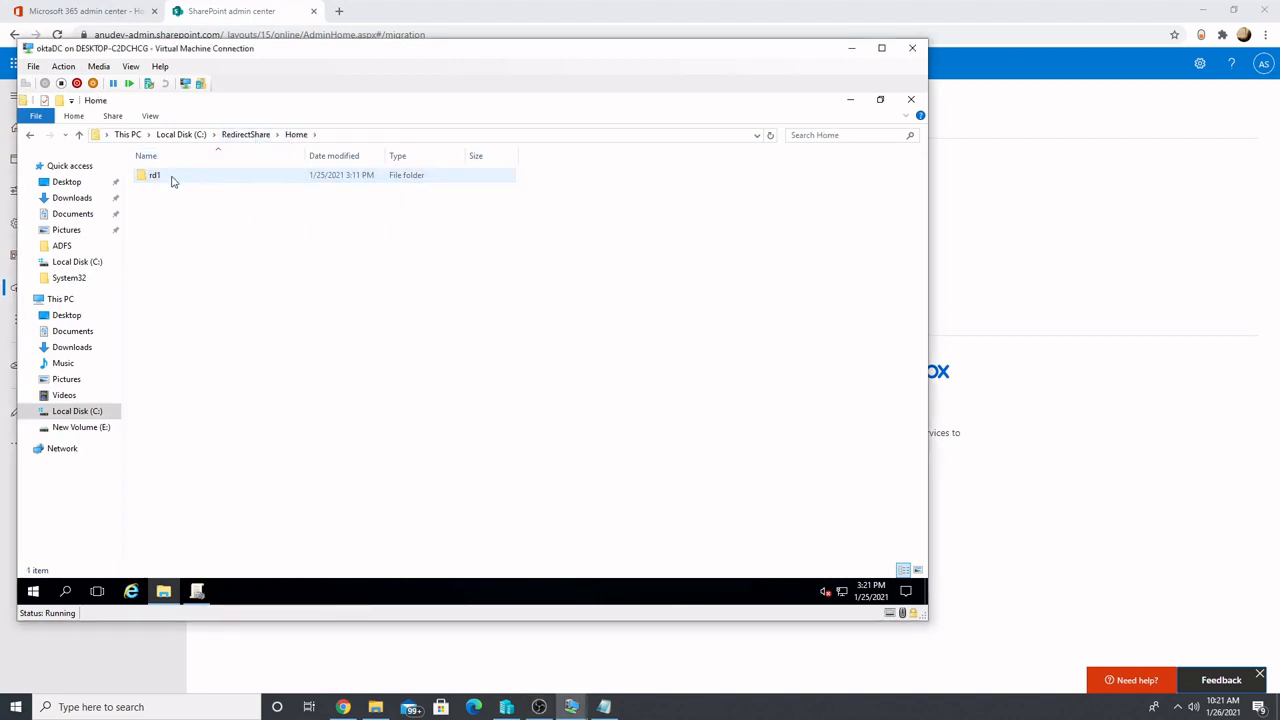
click(169, 180)
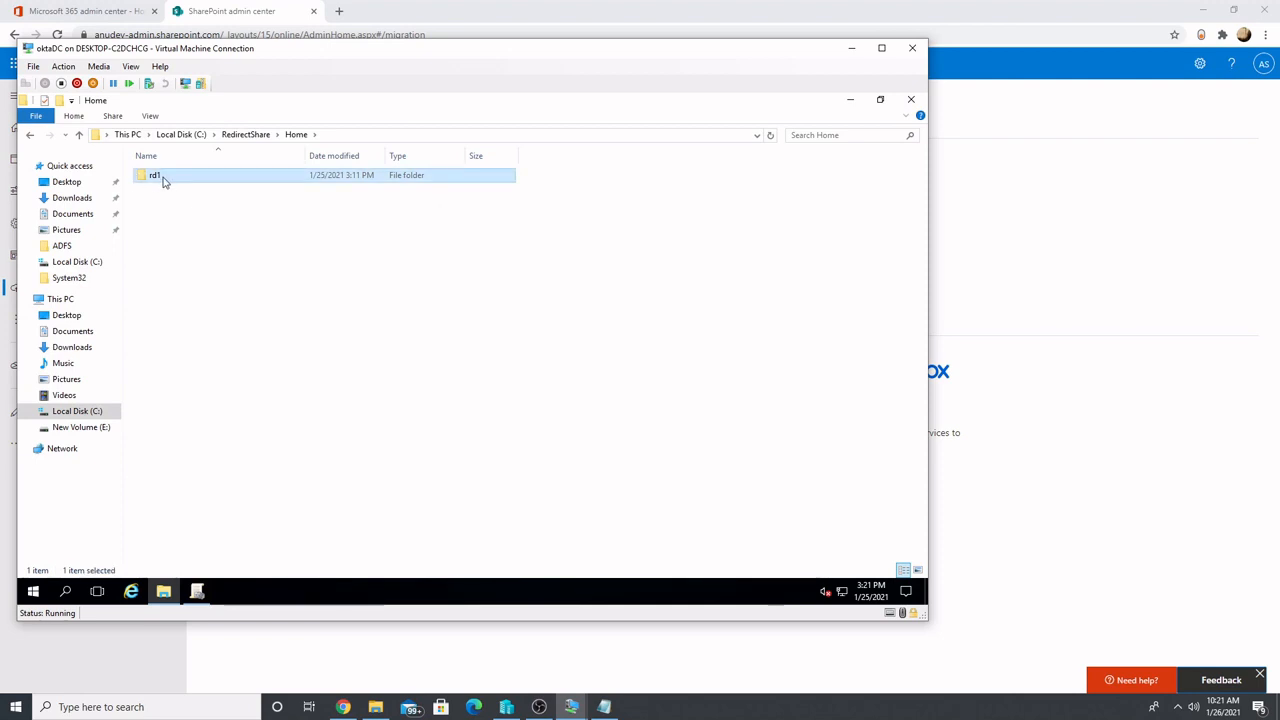
double_click(165, 180)
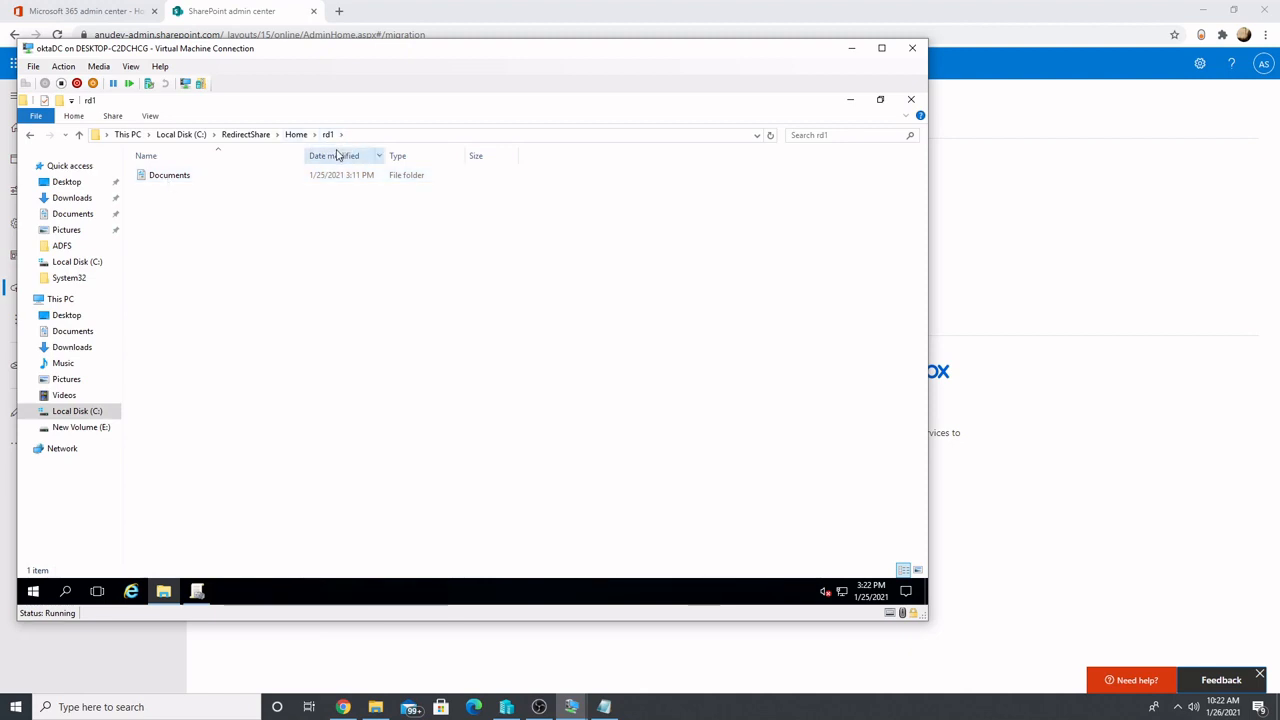
double_click(191, 180)
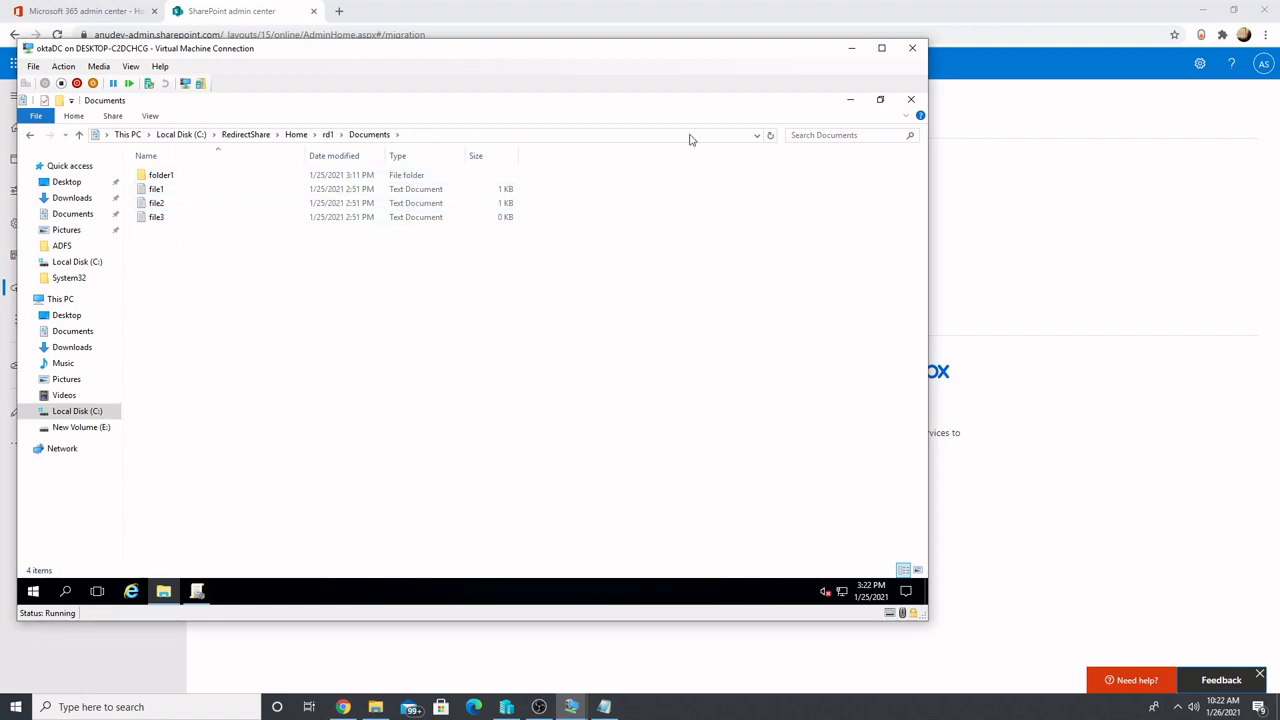
click(848, 58)
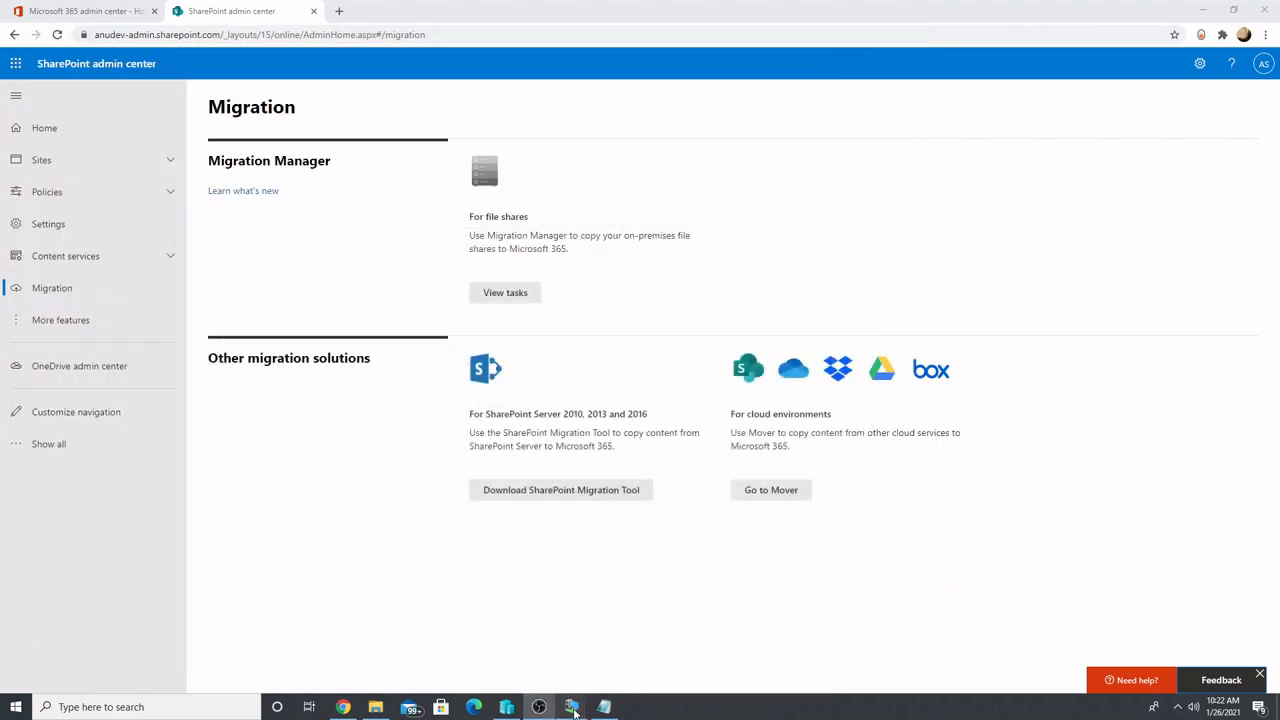
Return to the Win10Okta virtual machine and reopen the Documents folder's properties to check its general location path
mouse_move(571, 707)
click(623, 668)
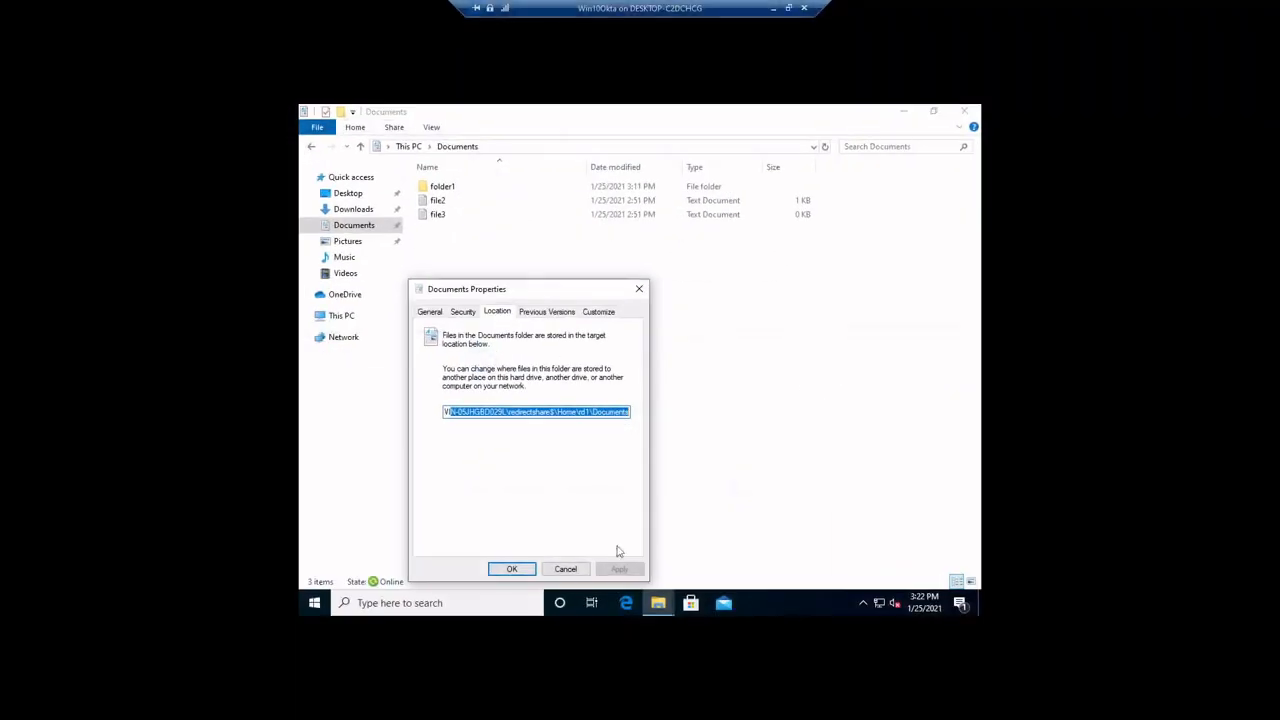
click(639, 290)
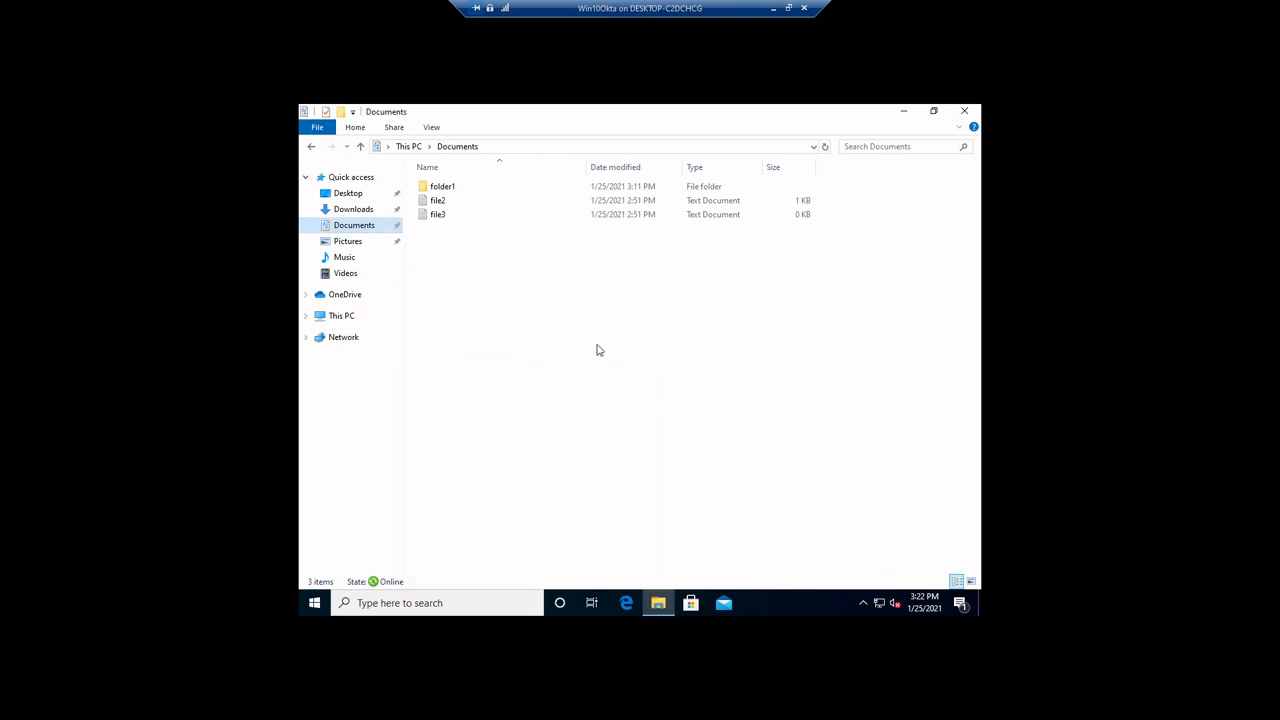
right_click(360, 226)
click(400, 410)
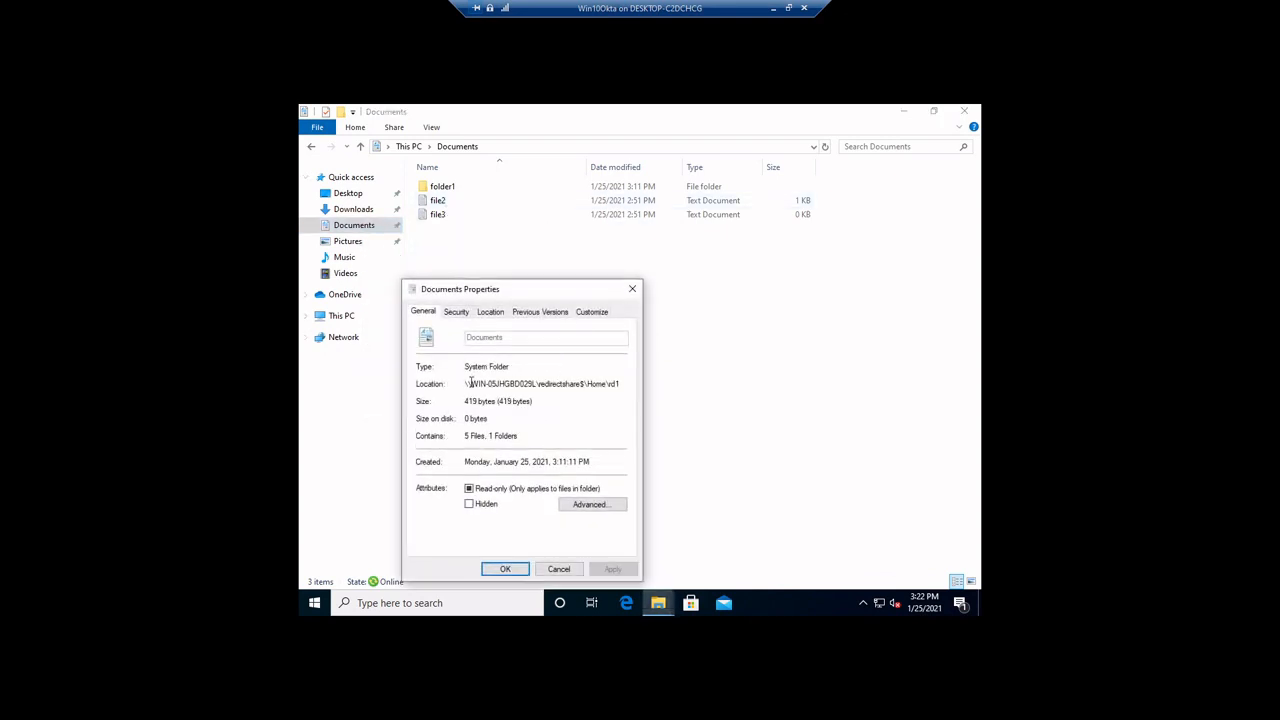
drag(468, 383, 622, 384)
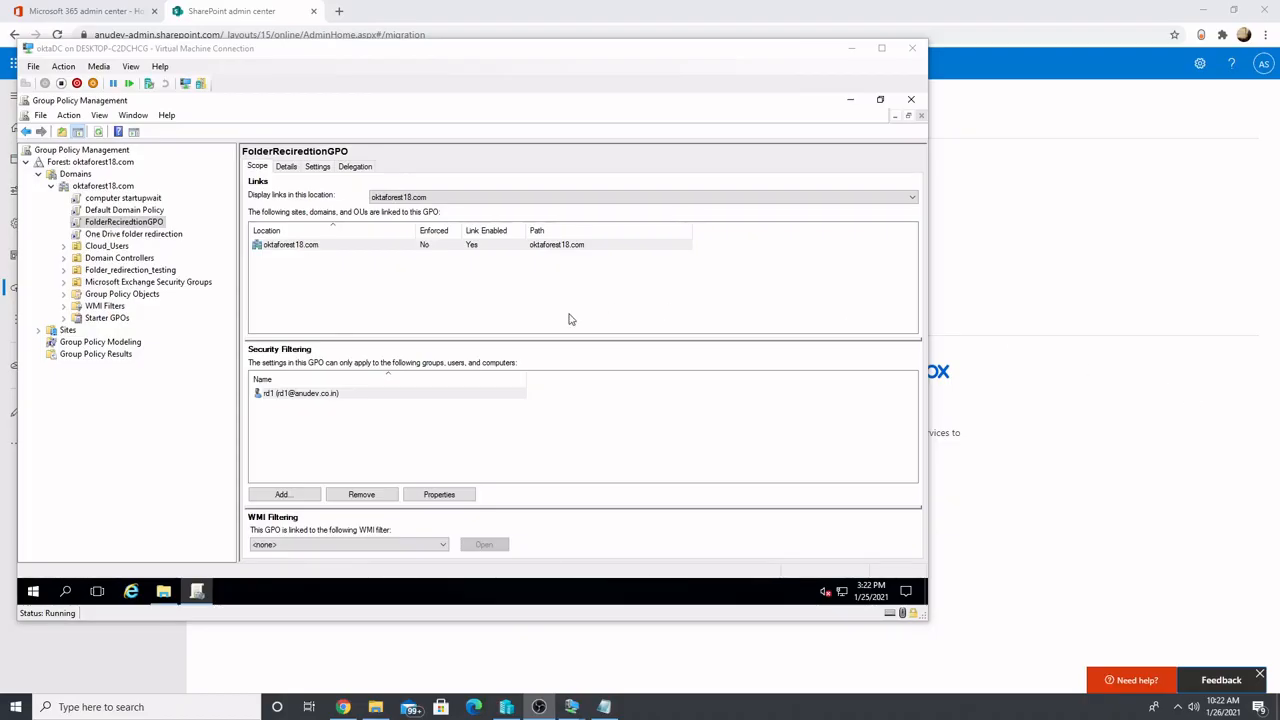
In Group Policy Management on oktaDC, check the security filtering of FolderReciredtionGPO and open that policy for editing
click(142, 224)
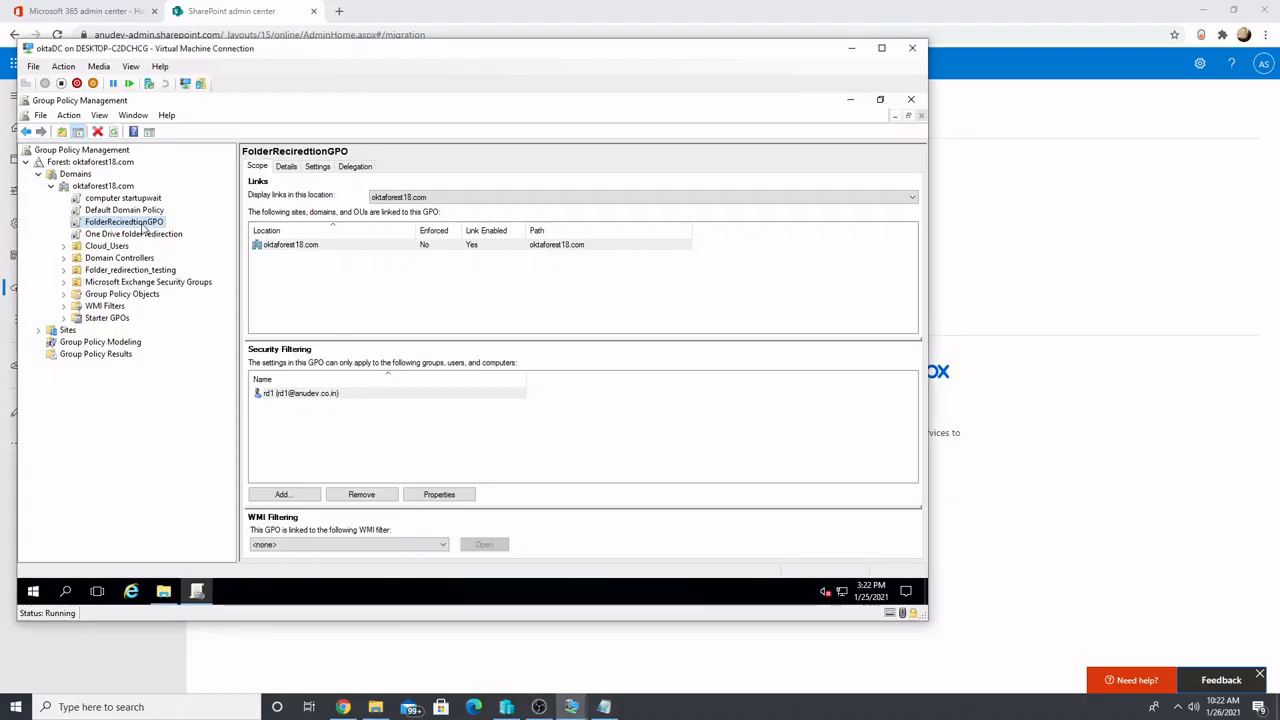
click(274, 396)
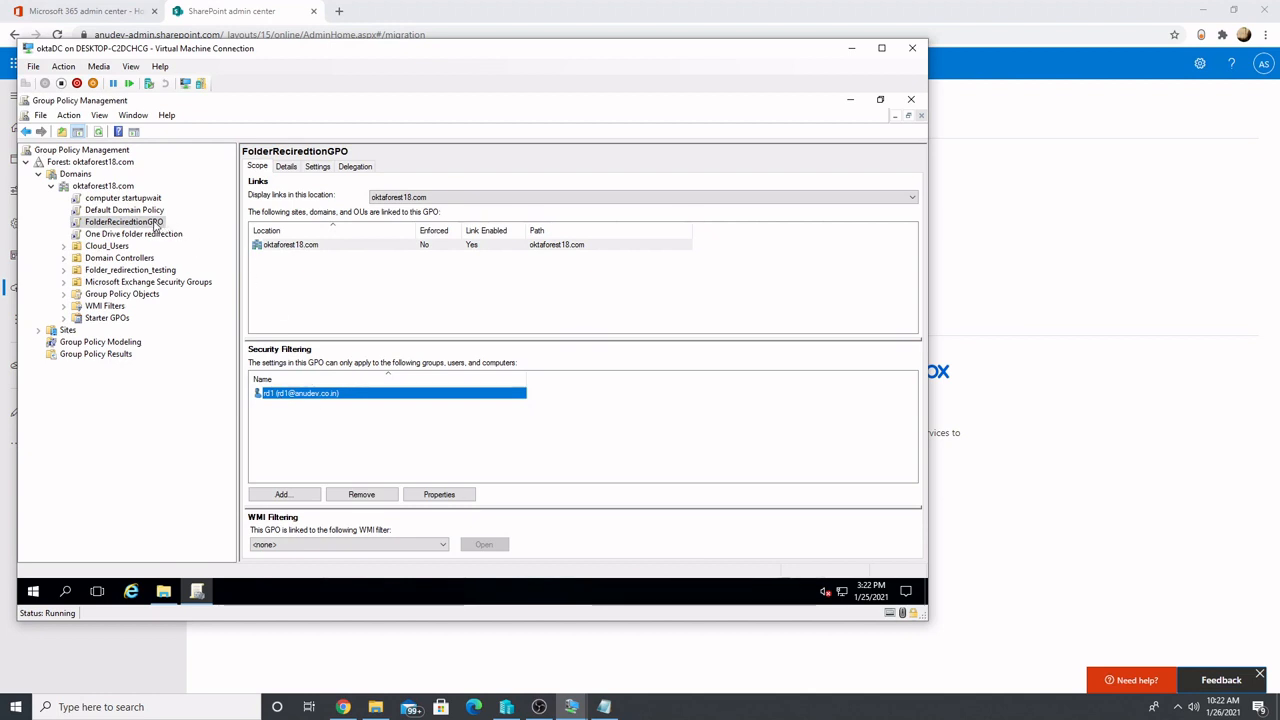
right_click(164, 232)
click(166, 231)
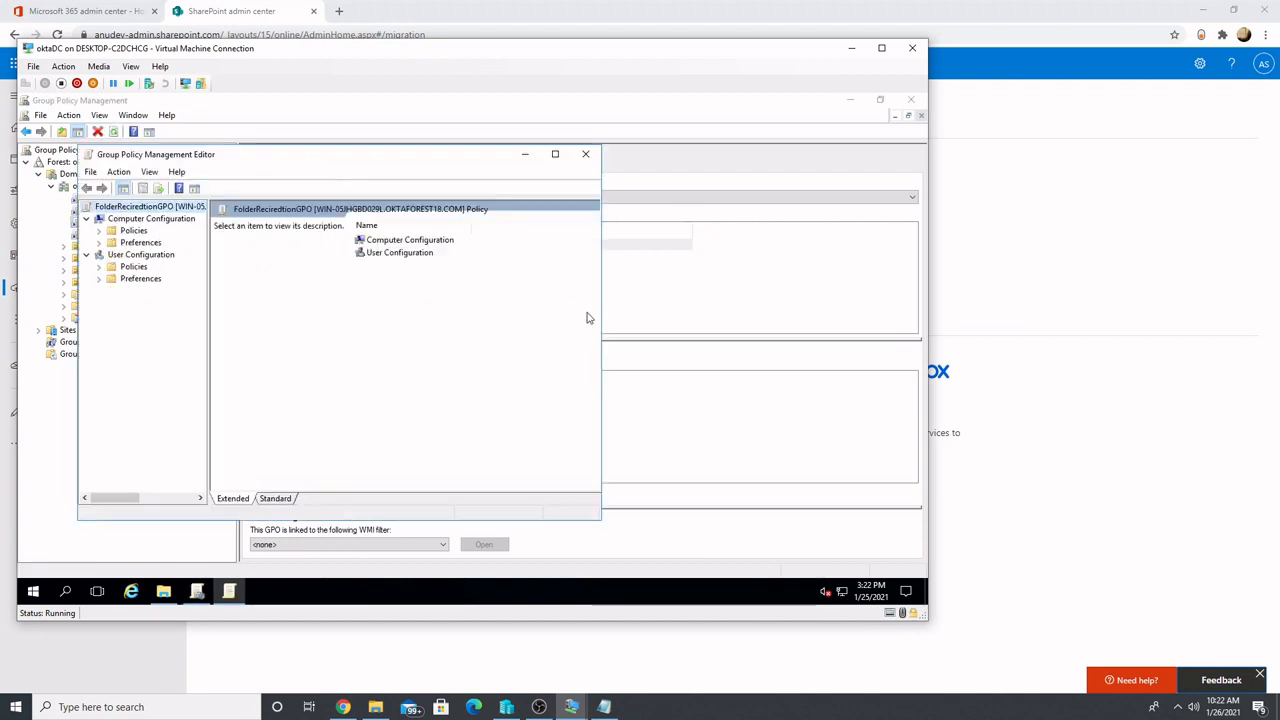
Open the Documents properties in Folder Redirection under the User Configuration policies' Windows Settings
click(38, 210)
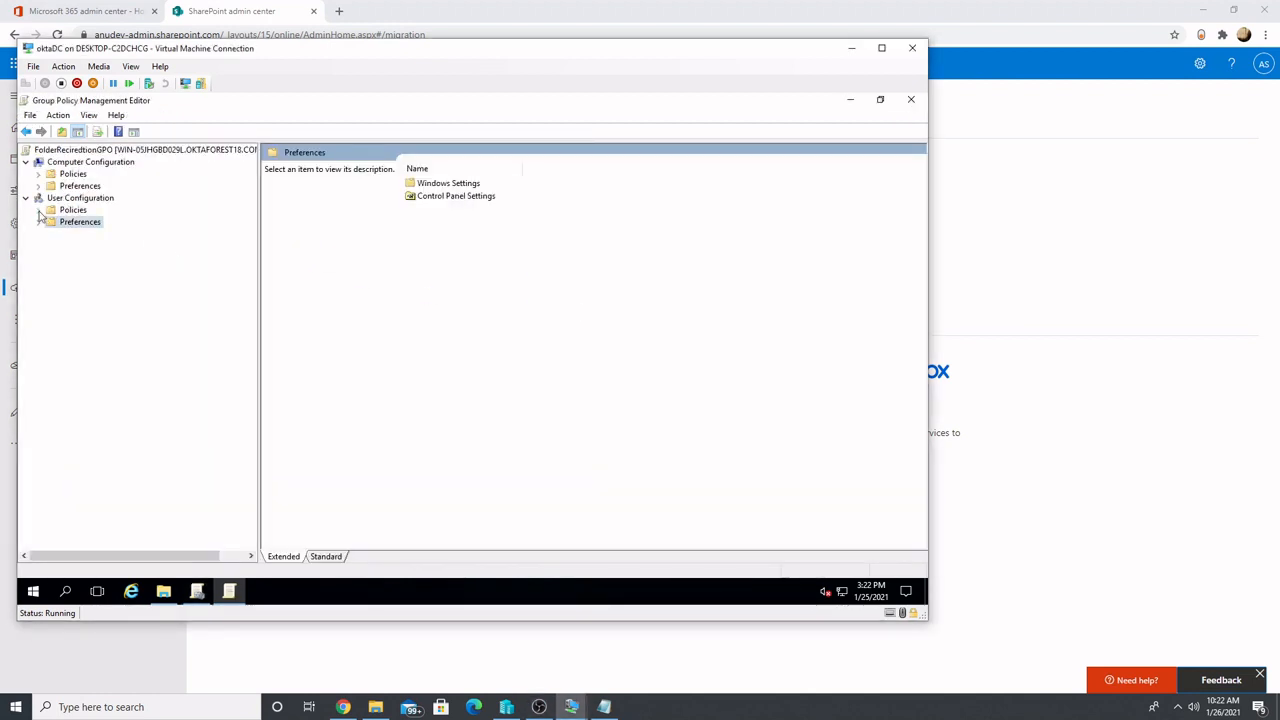
click(38, 210)
click(51, 233)
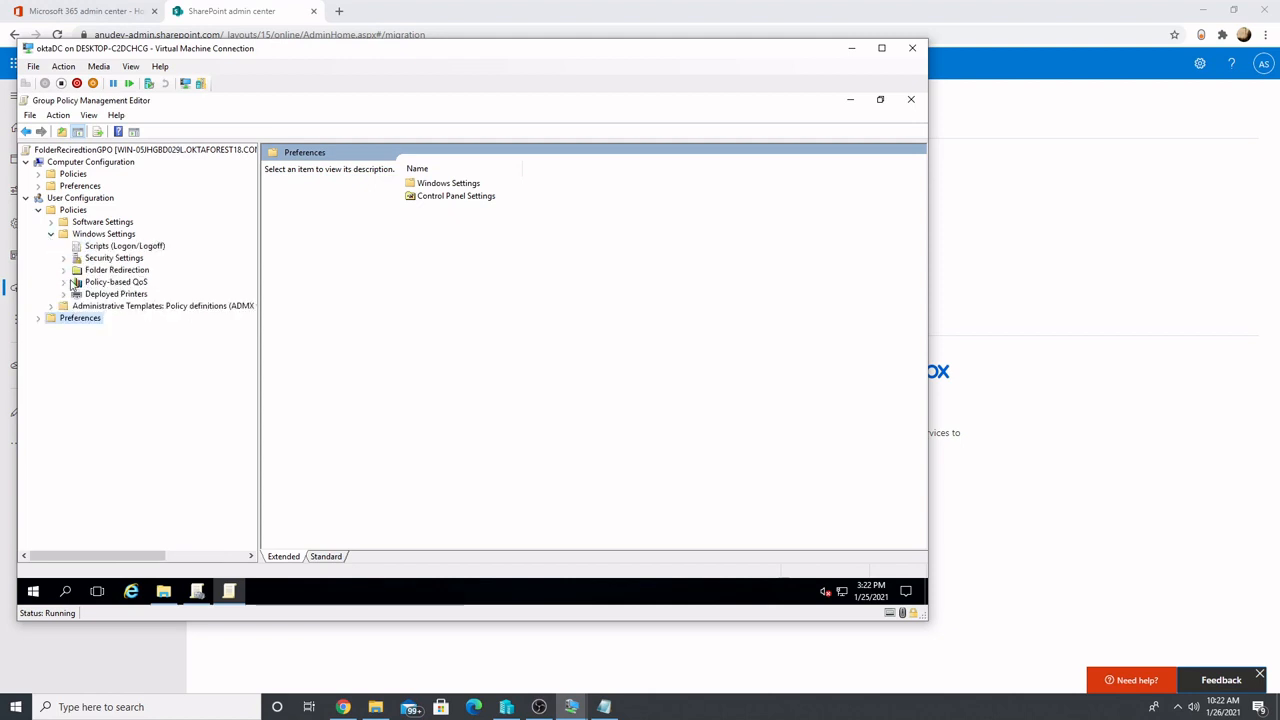
click(63, 270)
click(112, 318)
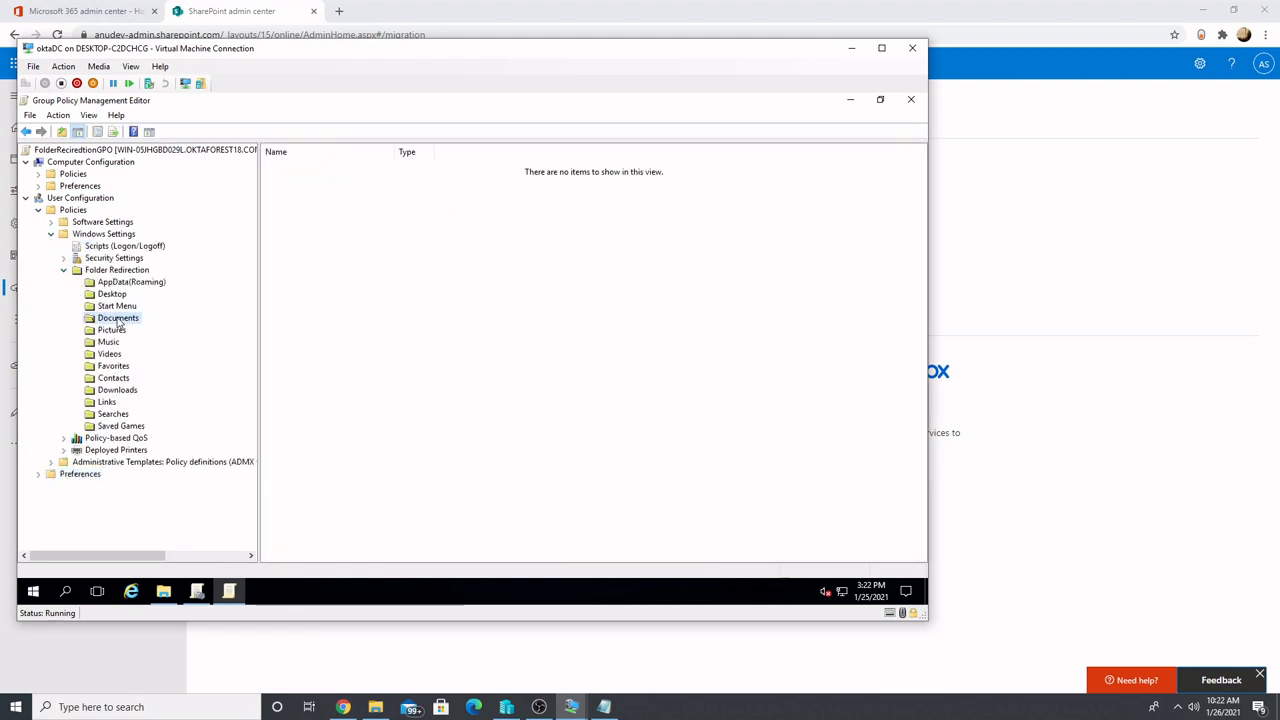
right_click(119, 318)
click(155, 365)
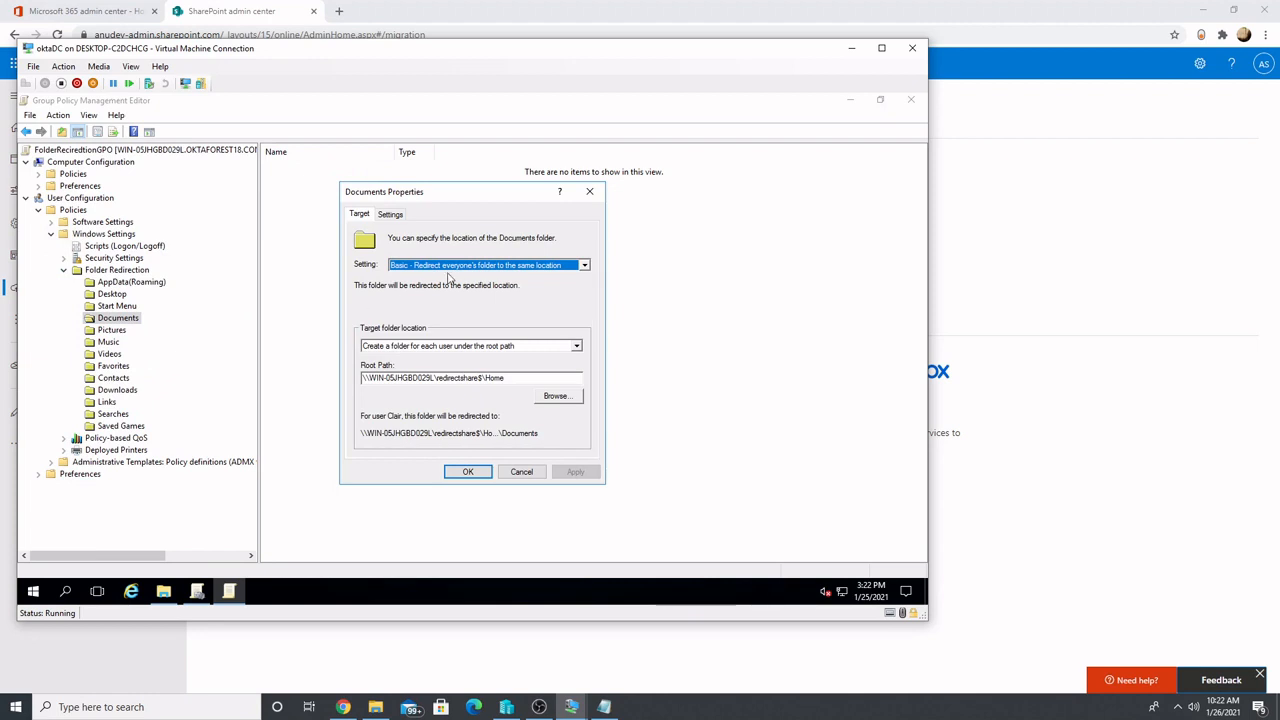
Examine the Documents redirection's root path and policy removal settings, cancel the dialog, and close the policy editor
drag(512, 378, 341, 375)
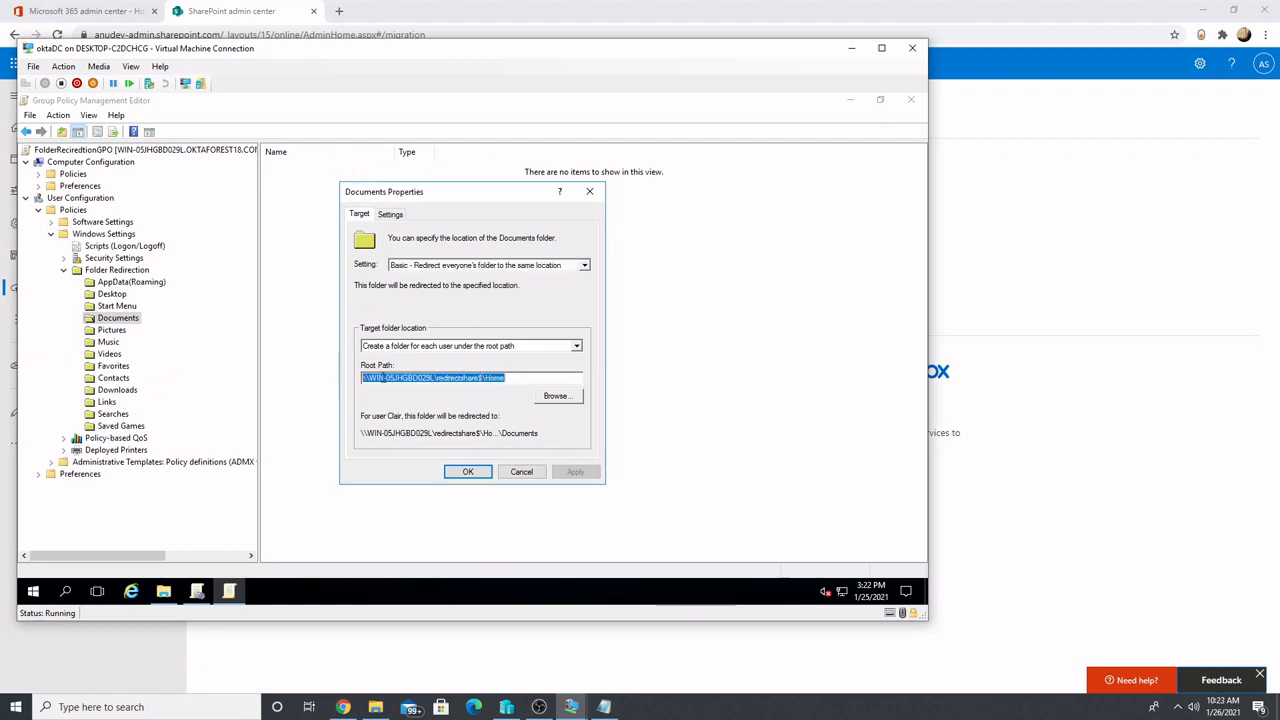
click(398, 220)
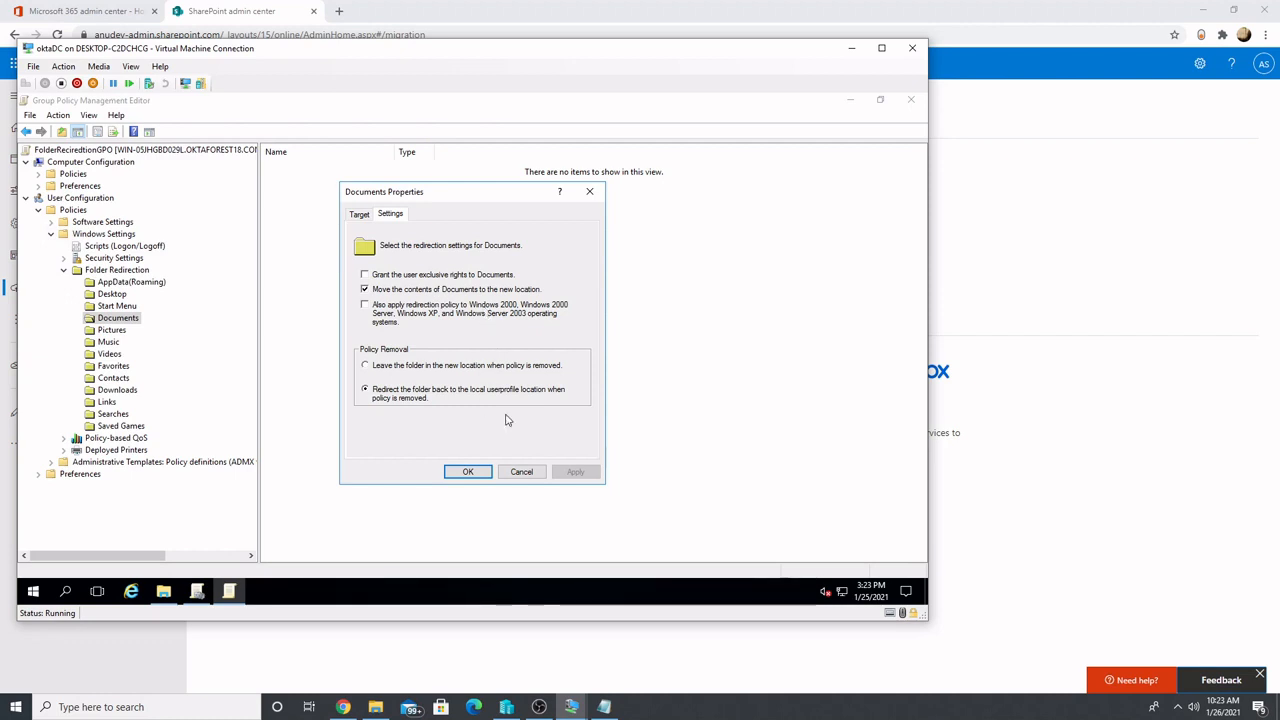
click(516, 472)
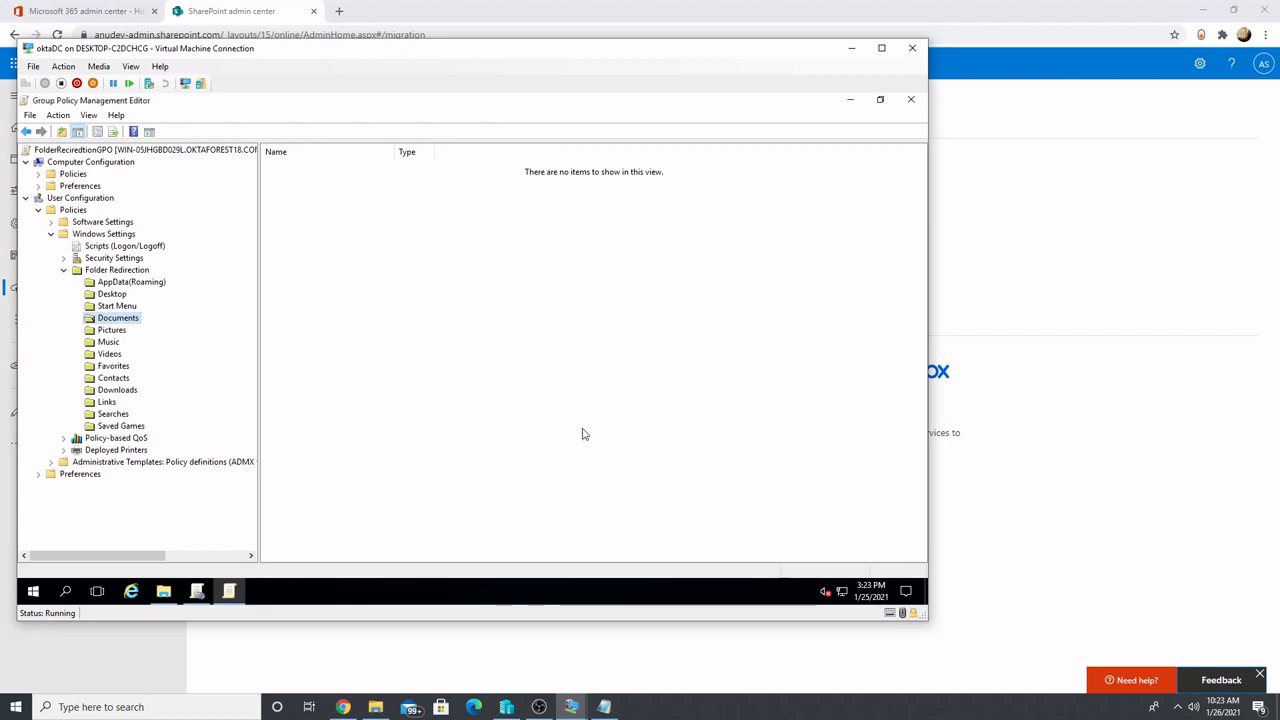
click(910, 99)
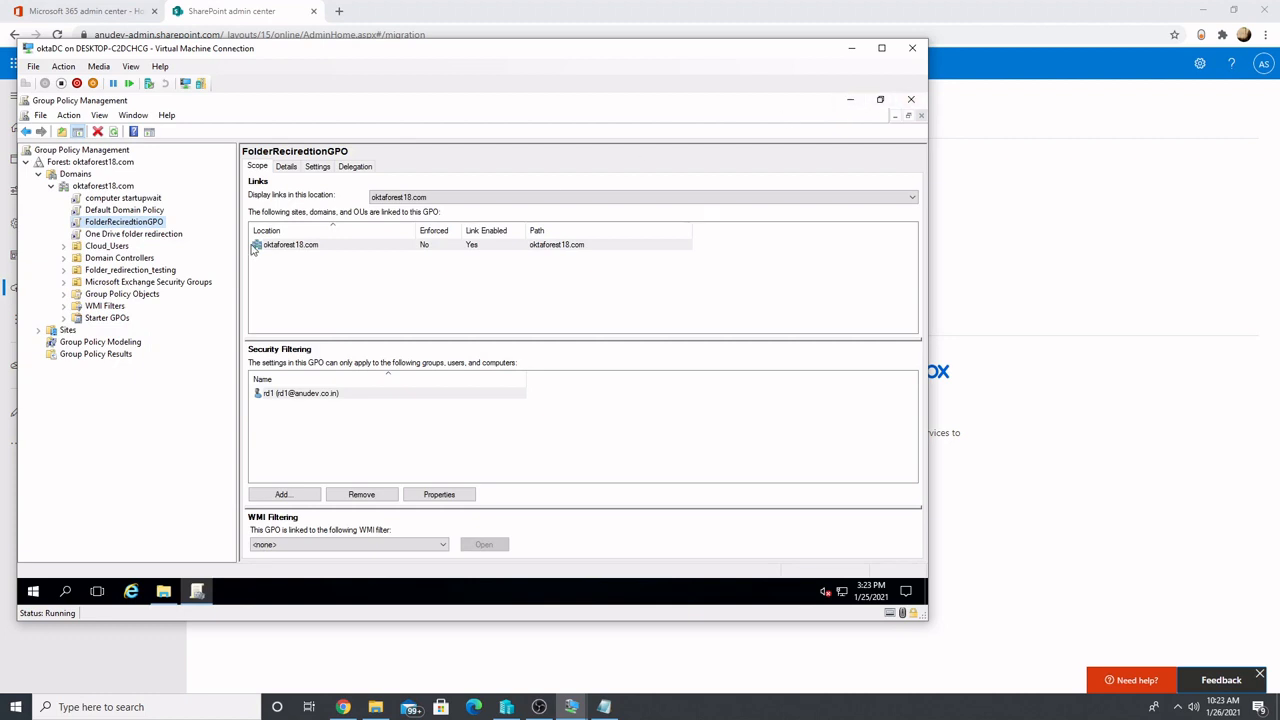
Select the One Drive folder redirection GPO and open it for editing
click(154, 234)
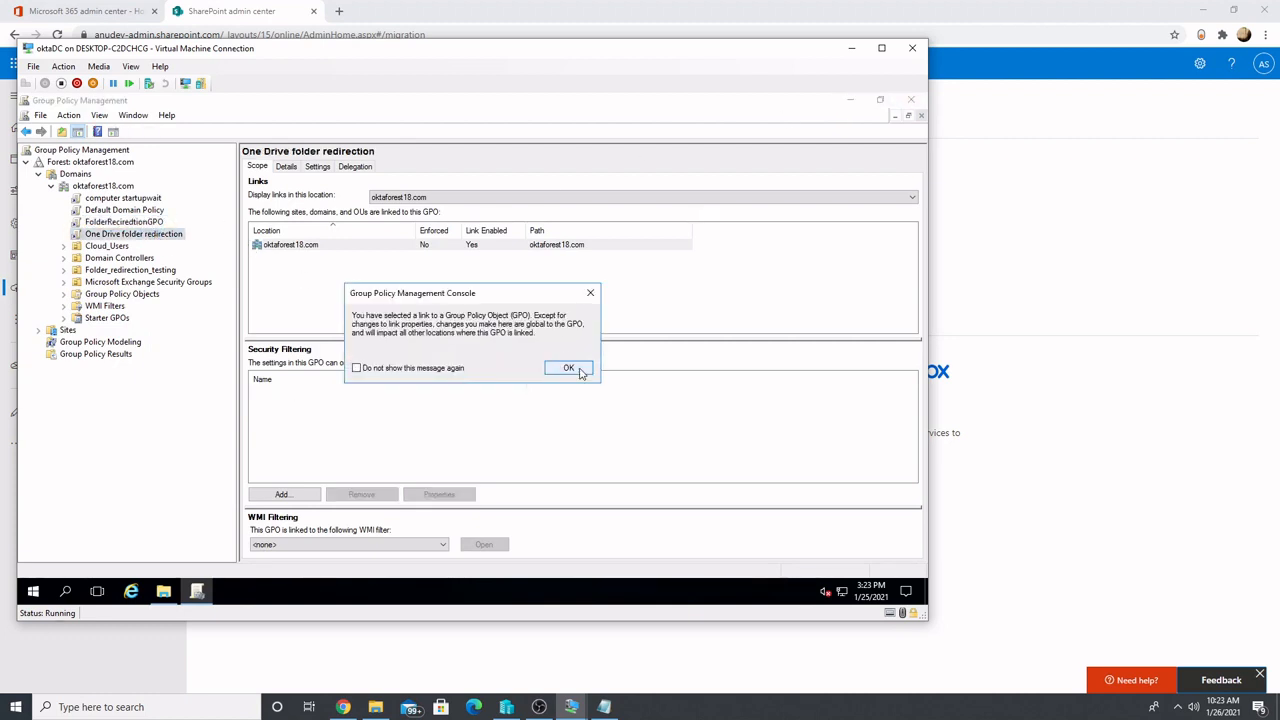
click(574, 371)
right_click(168, 238)
click(190, 243)
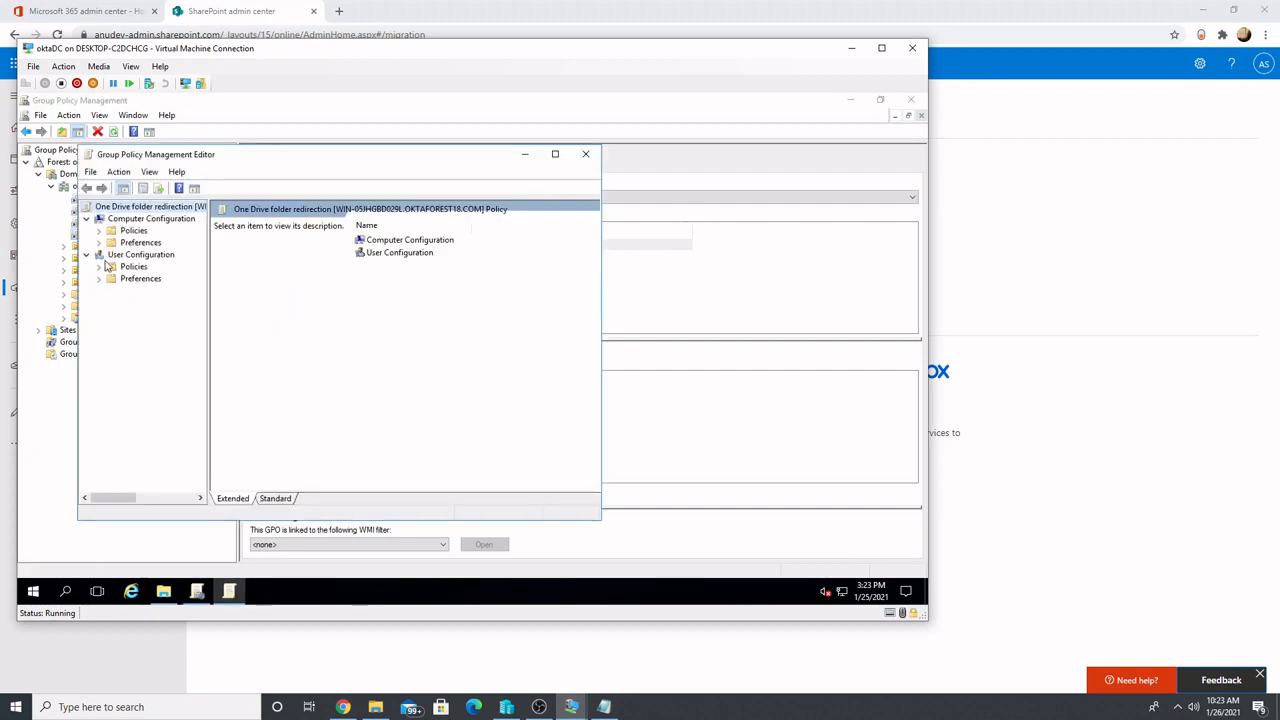
Inspect the target root path of the Documents folder redirection in the User Configuration policies, and cancel its properties
click(99, 266)
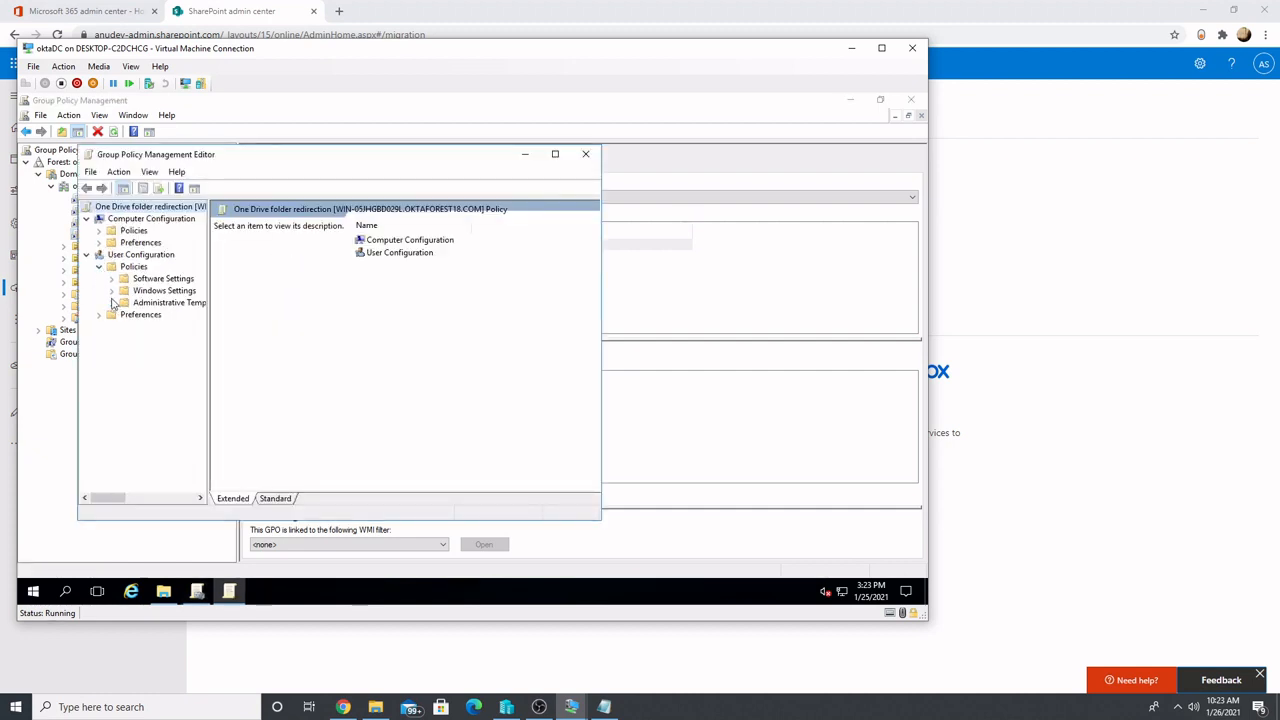
click(111, 291)
click(124, 328)
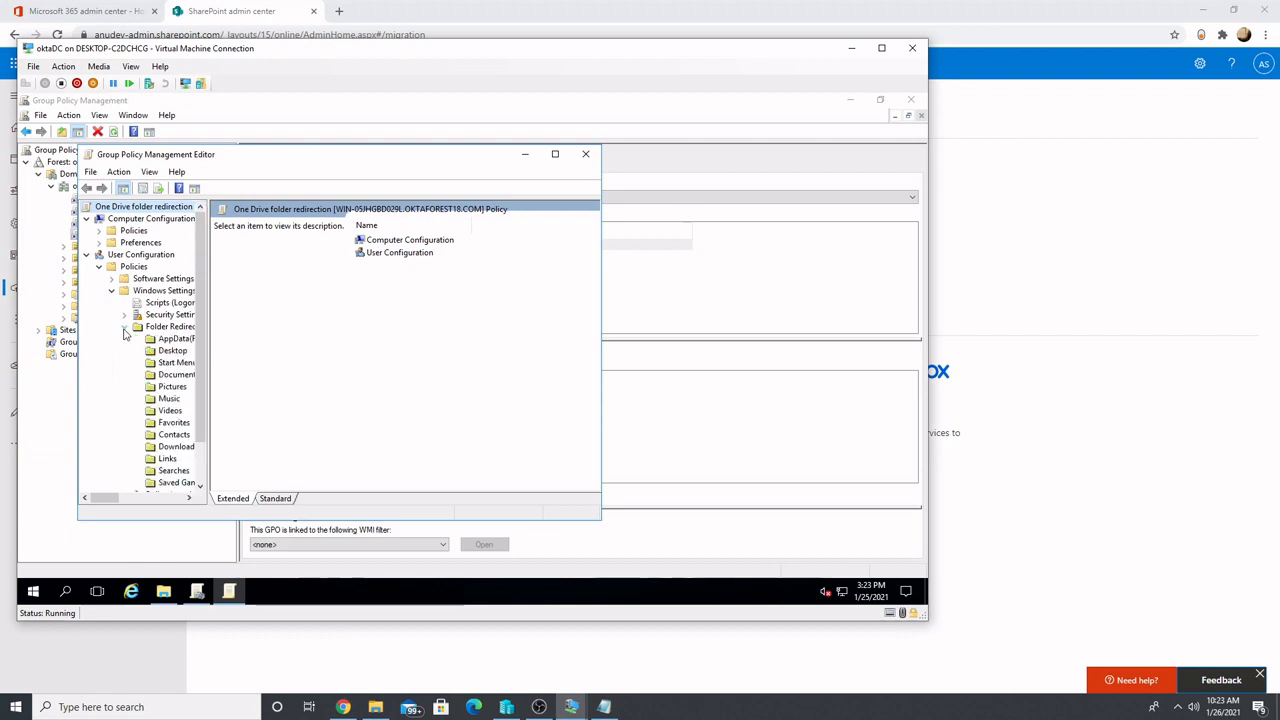
click(179, 379)
right_click(181, 378)
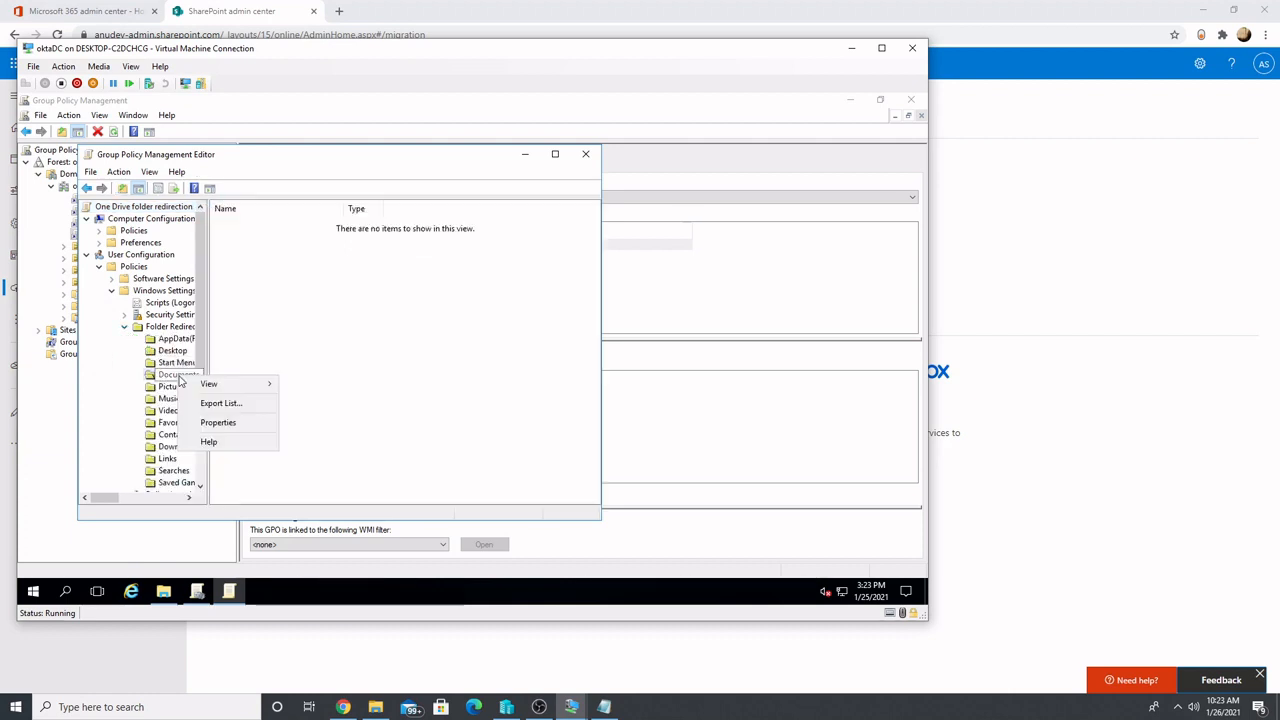
click(209, 427)
drag(312, 377, 226, 377)
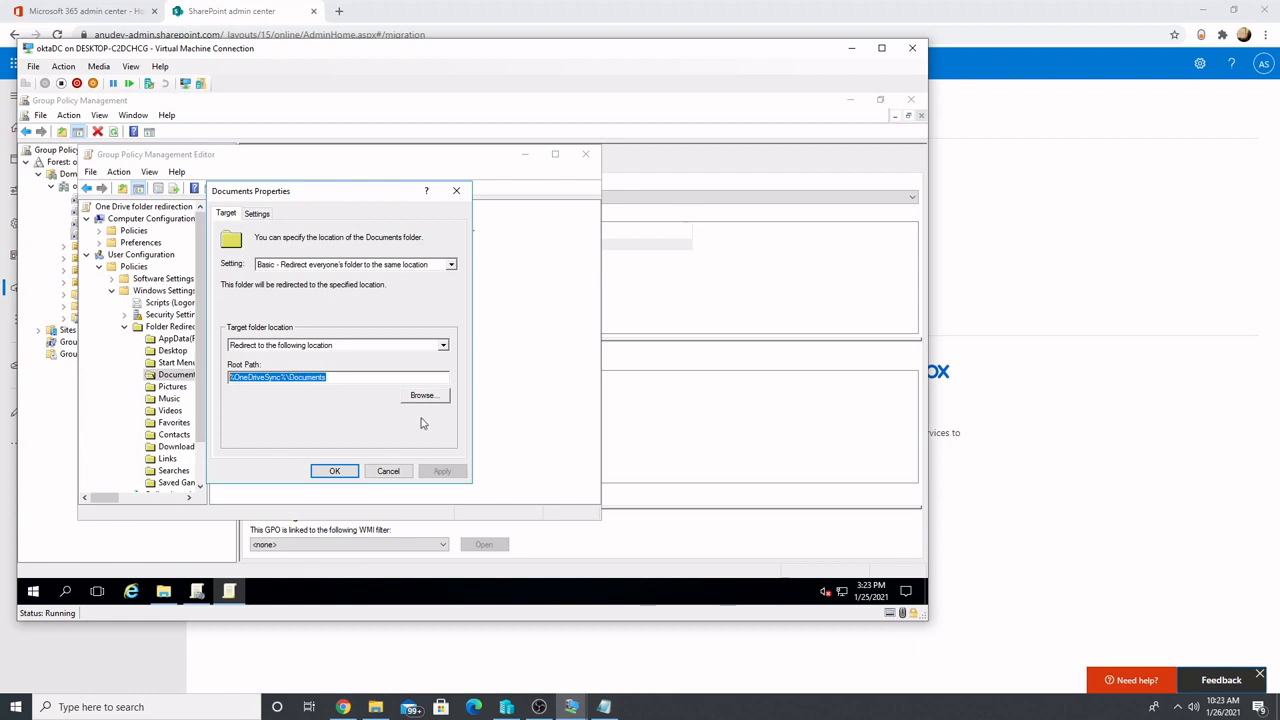
click(388, 471)
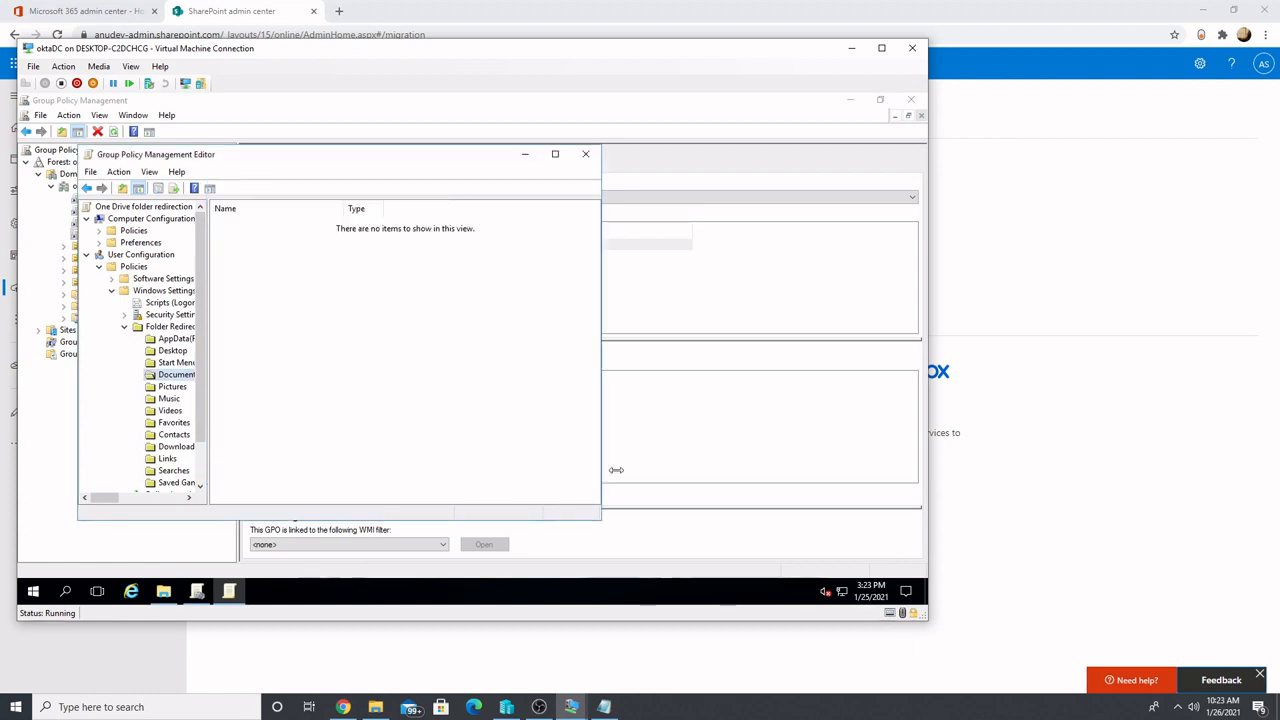
Open the OneDriveSync variable in the Environment settings under the User Configuration preferences' Windows Settings
scroll(196, 477, down, 2)
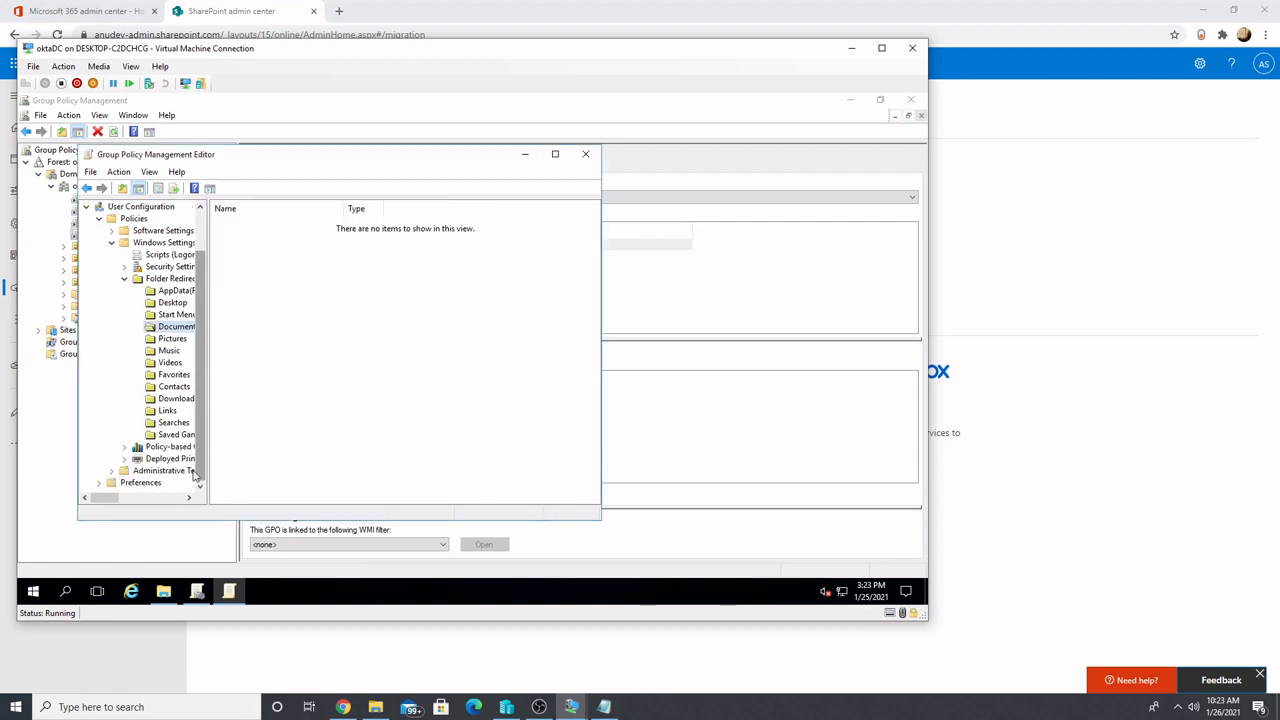
click(99, 482)
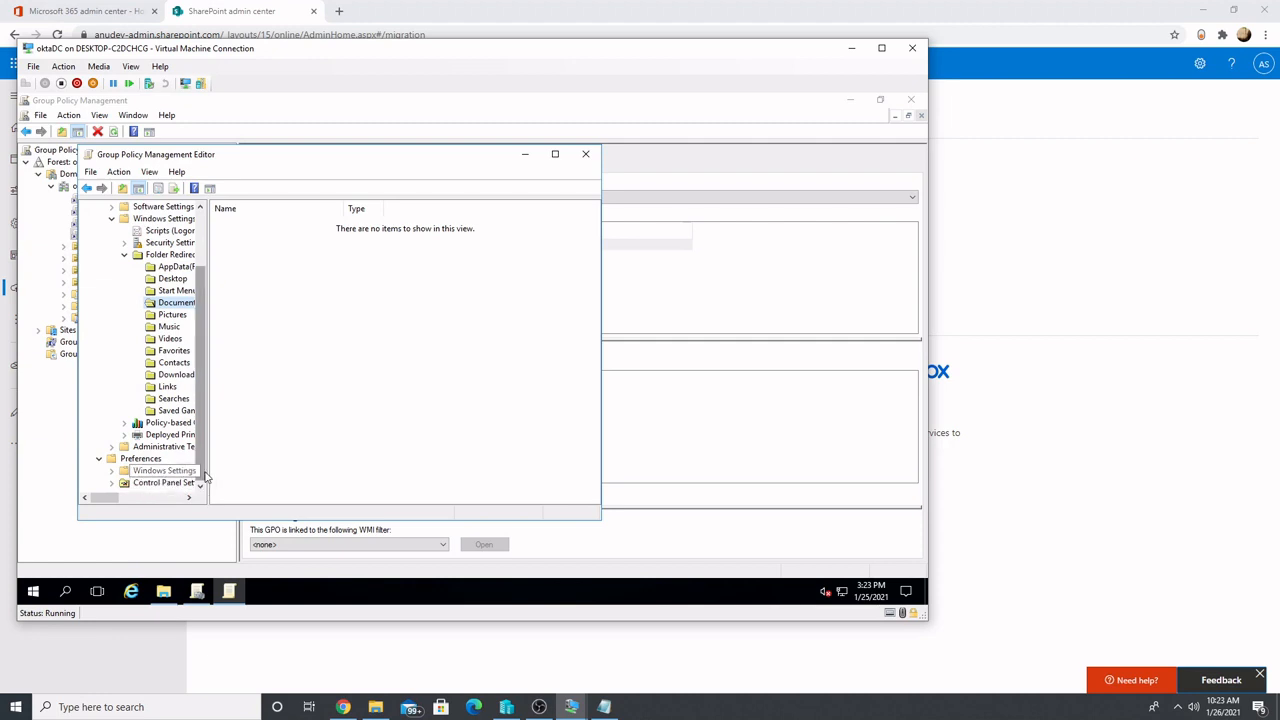
click(112, 471)
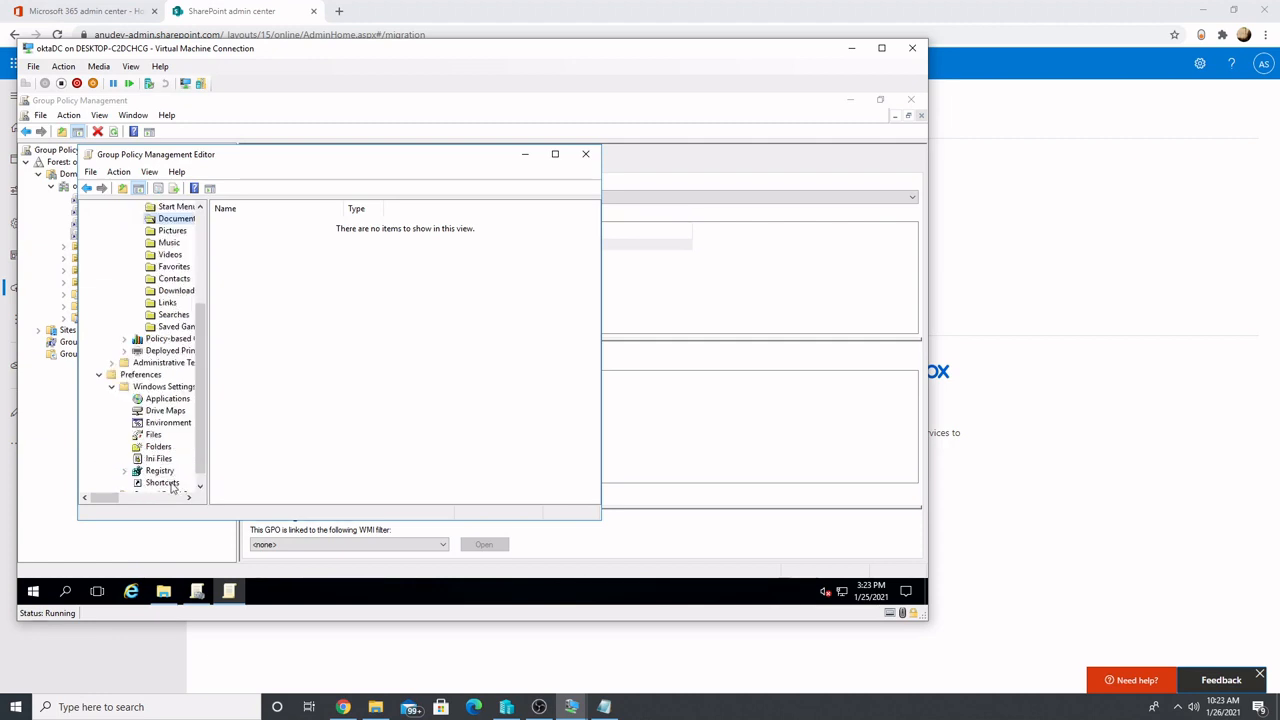
click(175, 424)
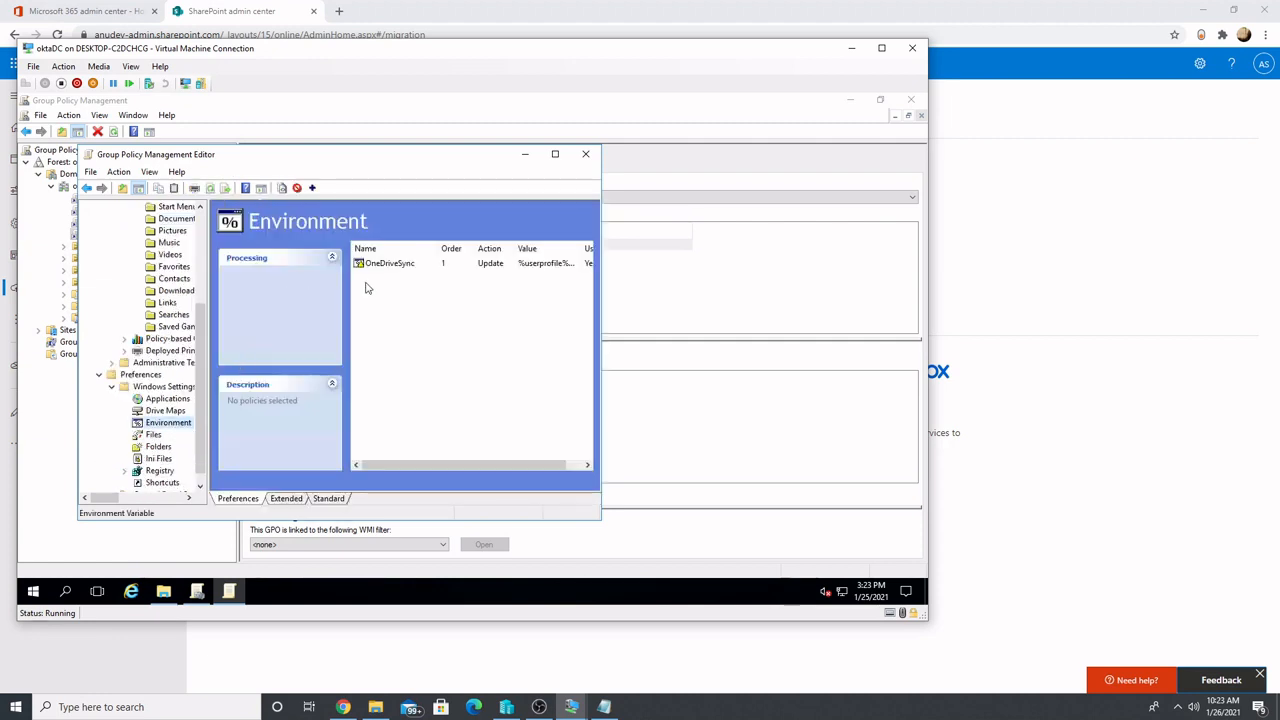
double_click(380, 263)
Examine the OneDriveSync variable's value and name, cancel its properties, and close the policy editor
drag(401, 316, 307, 313)
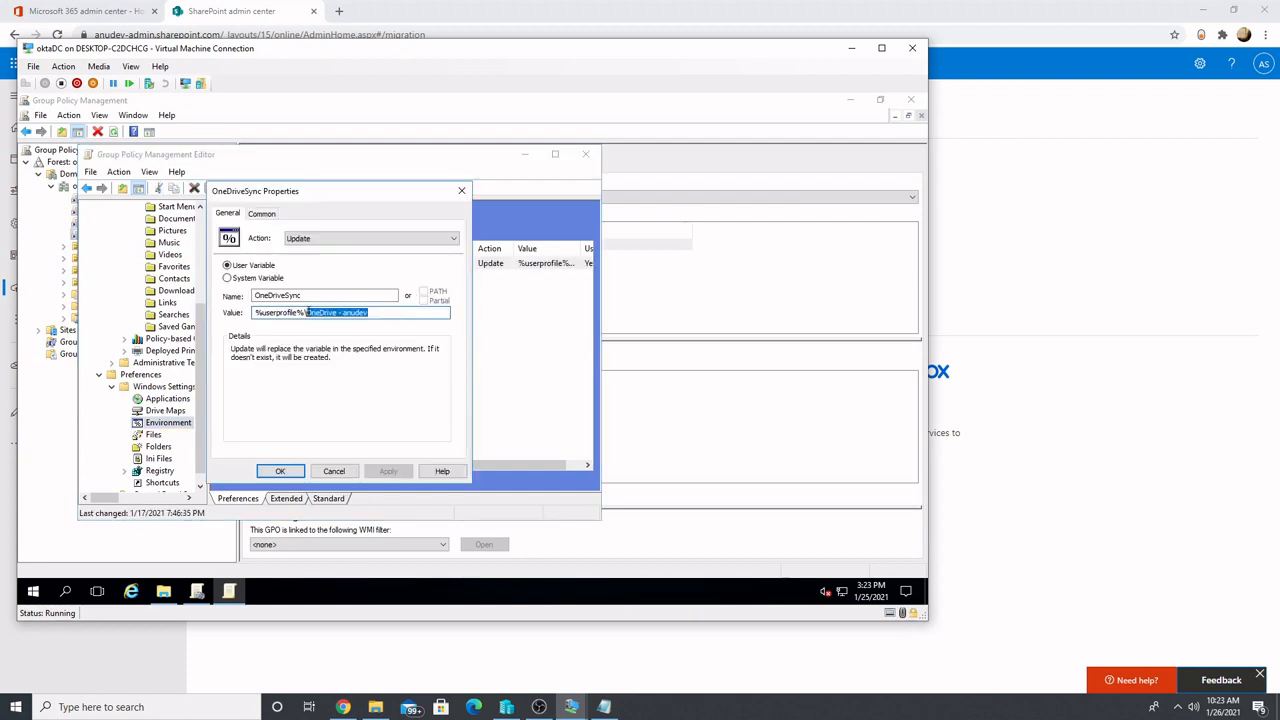
double_click(356, 313)
drag(385, 316, 341, 313)
key(shift+Tab)
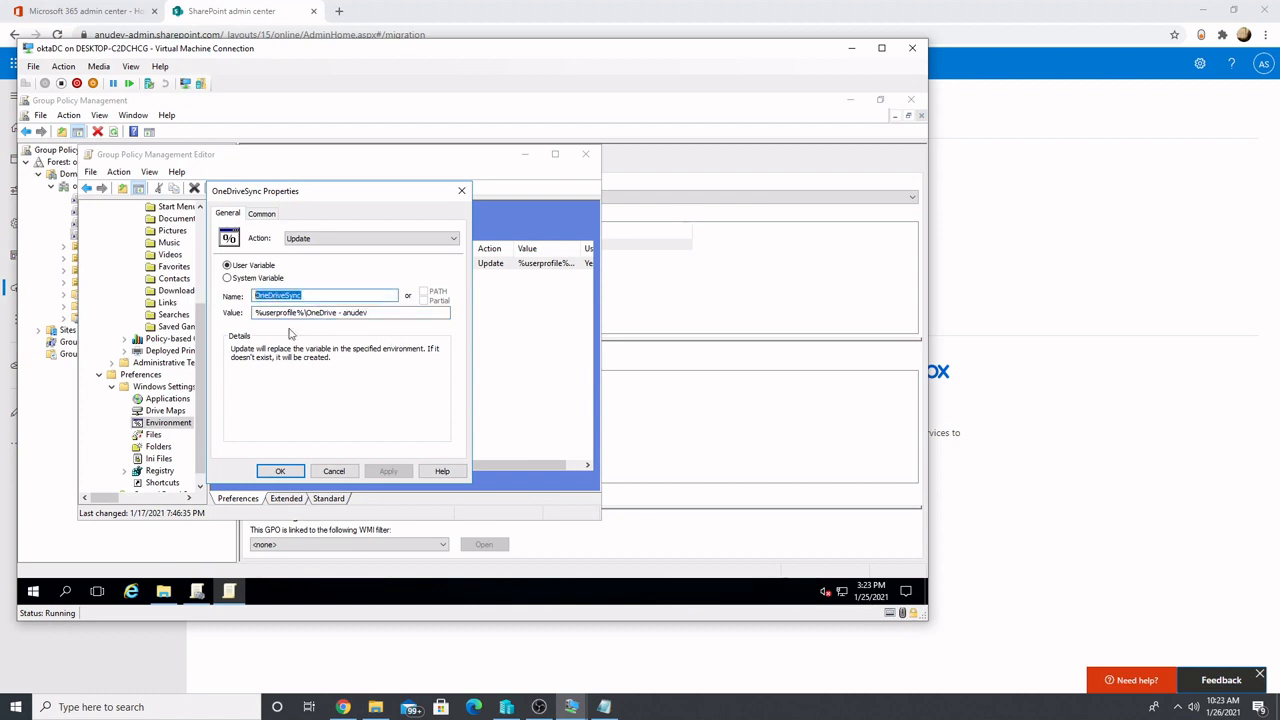
click(338, 470)
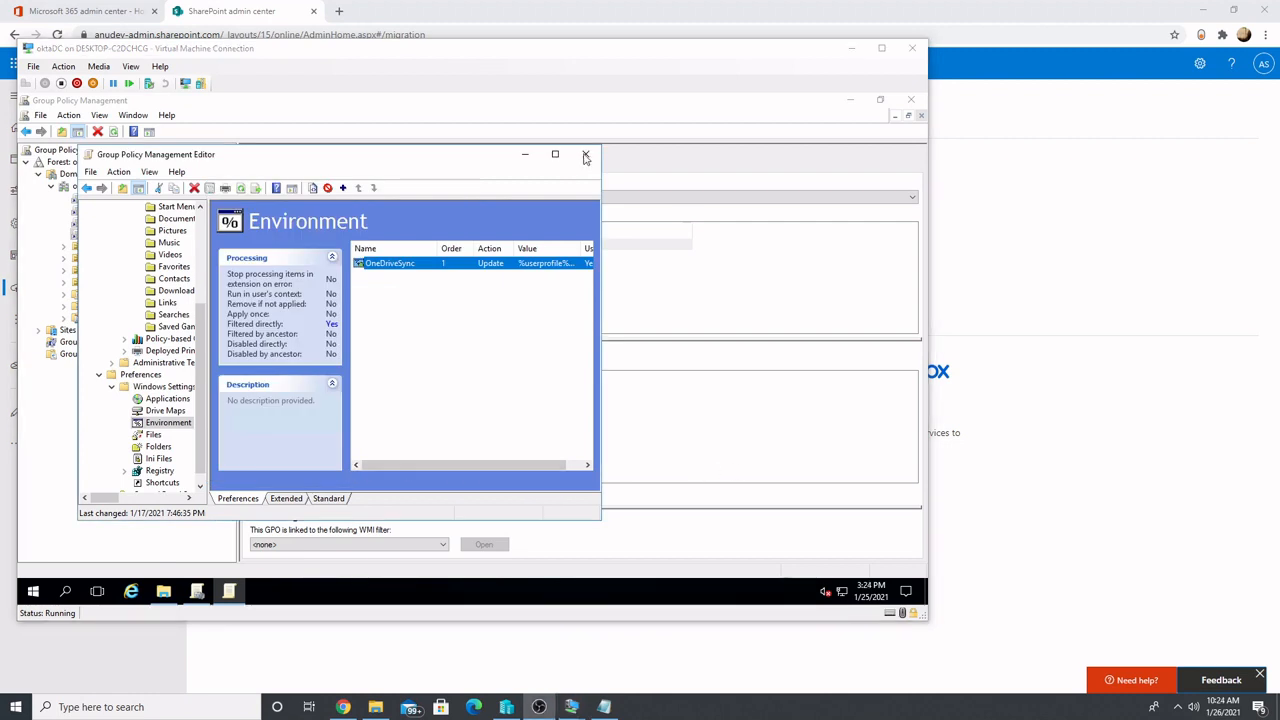
click(586, 156)
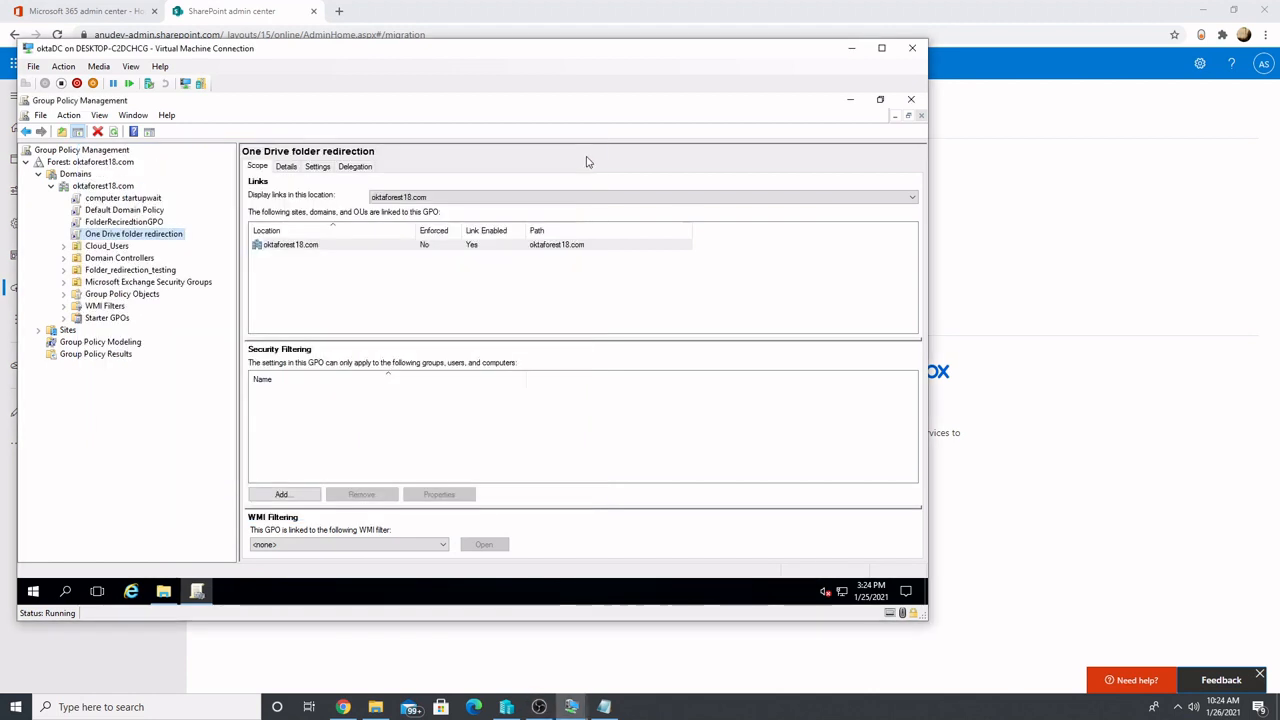
Compare the security filtering of the folder redirection GPO and the One Drive folder redirection GPO
click(133, 222)
key(Return)
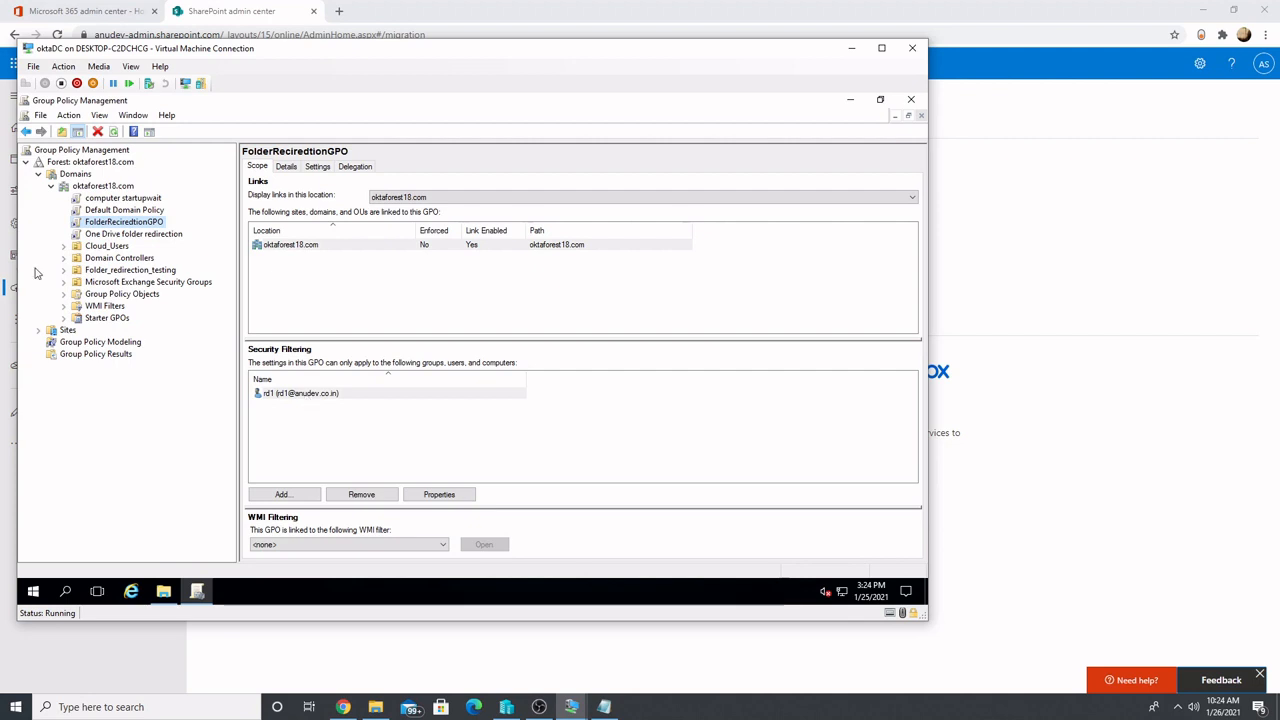
click(133, 234)
click(562, 369)
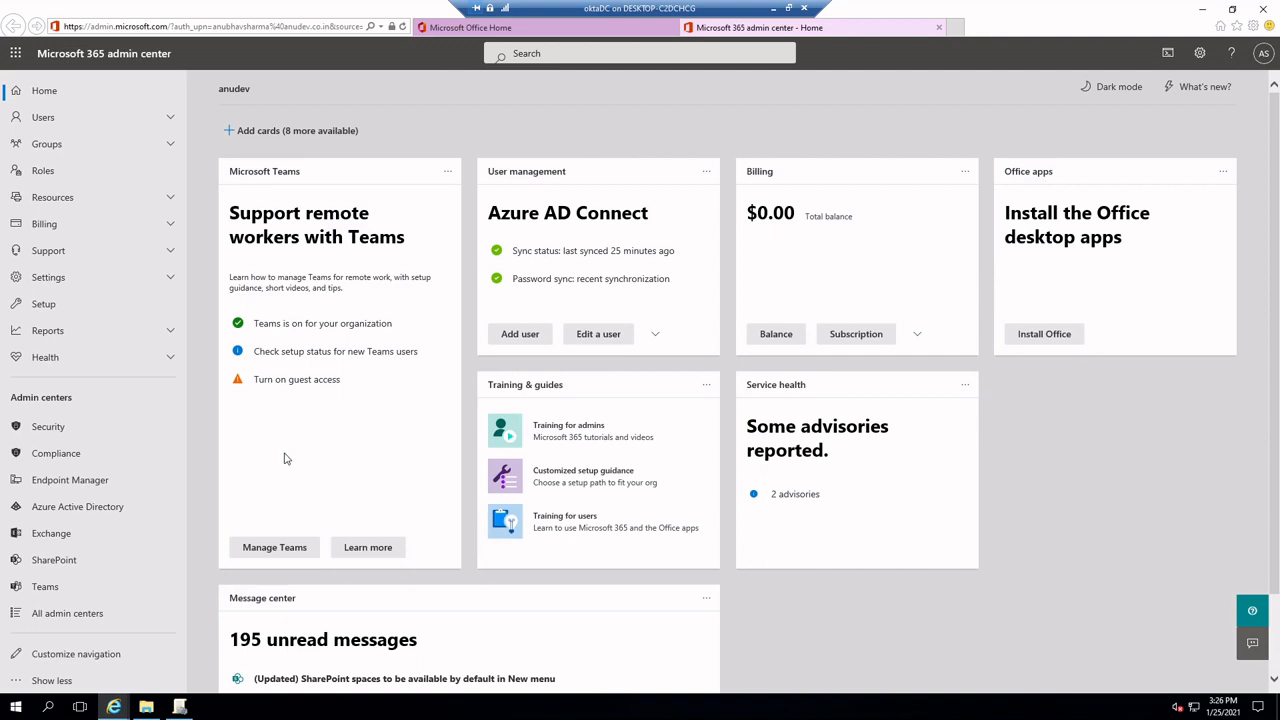
Open the SharePoint admin center from the Microsoft 365 admin center and view the file share migration tasks
click(75, 563)
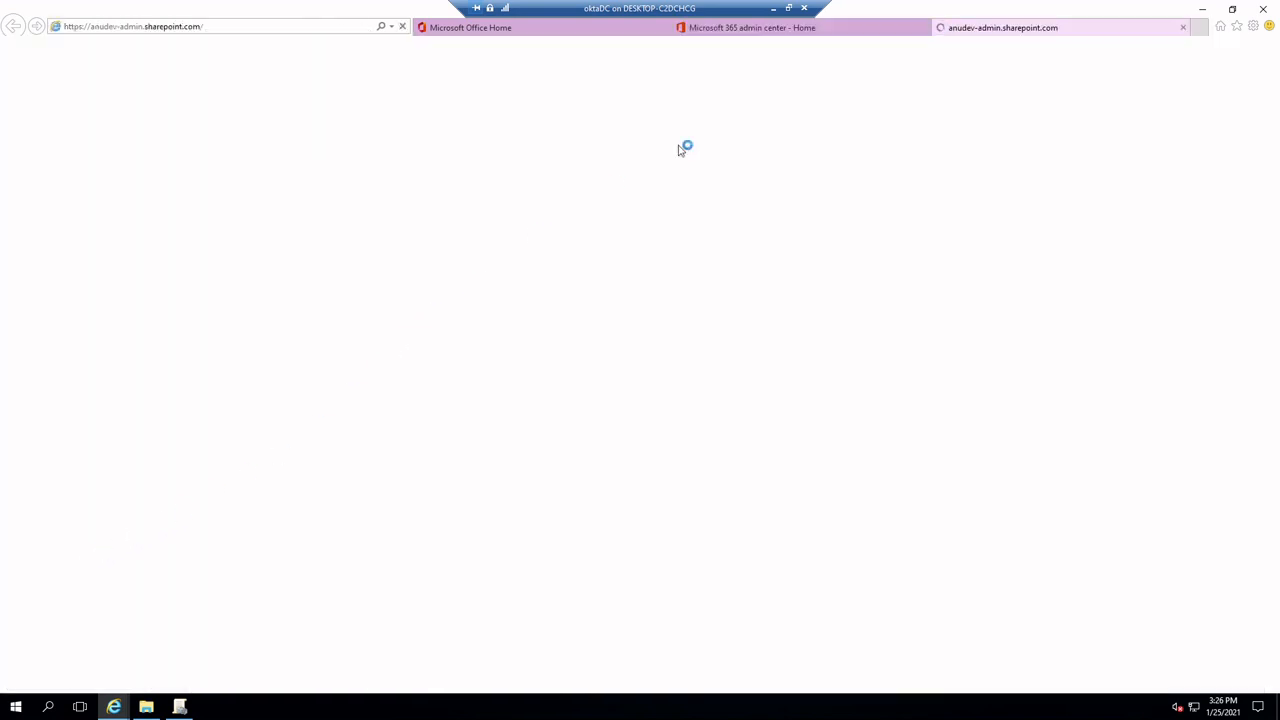
click(846, 28)
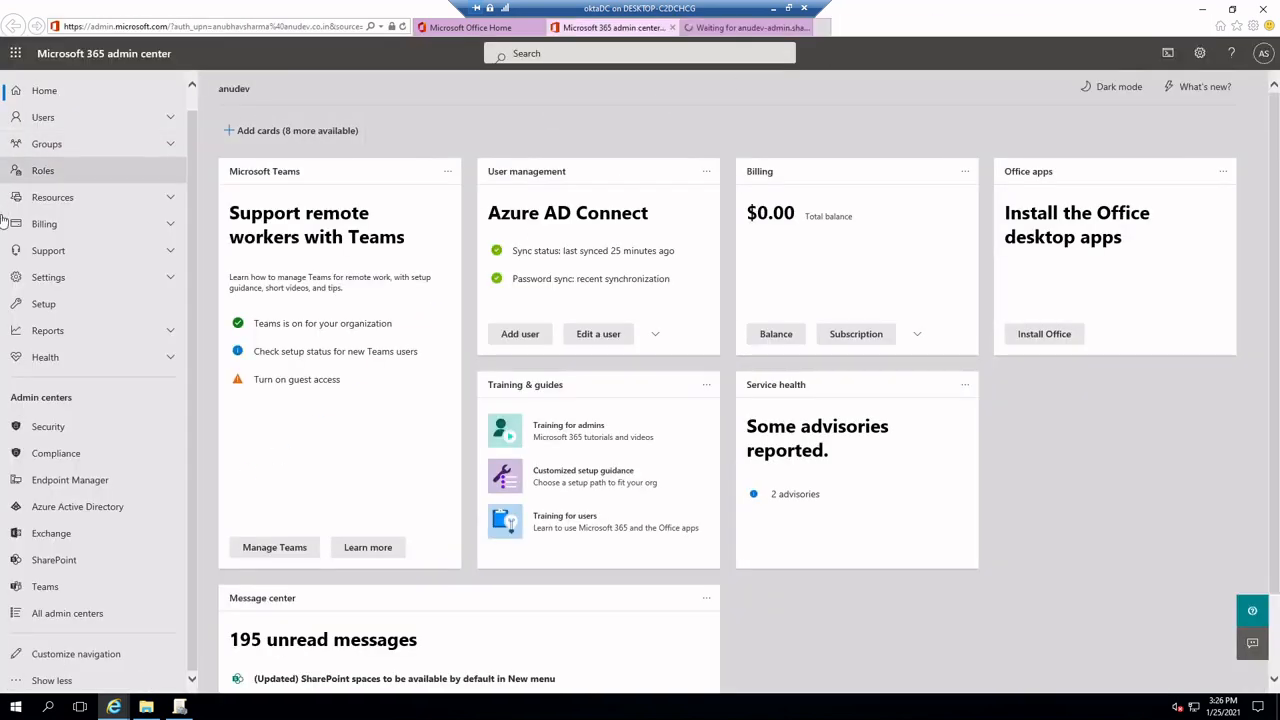
click(770, 32)
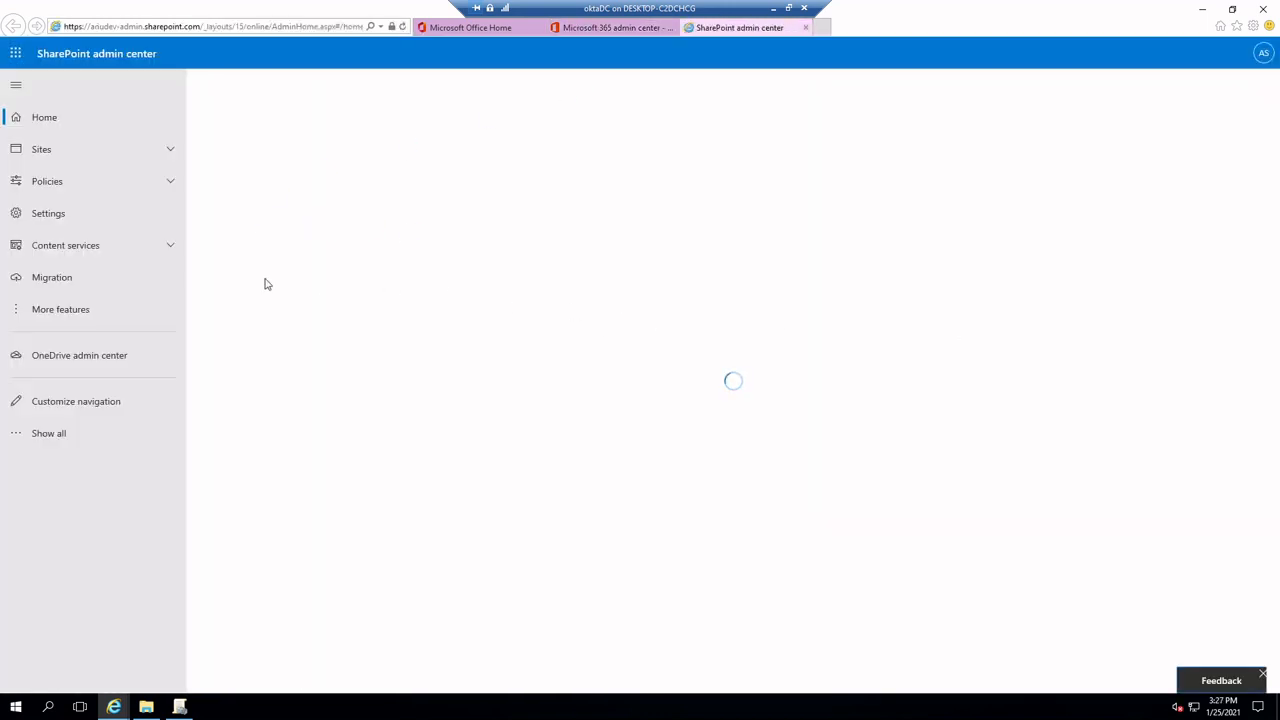
click(60, 280)
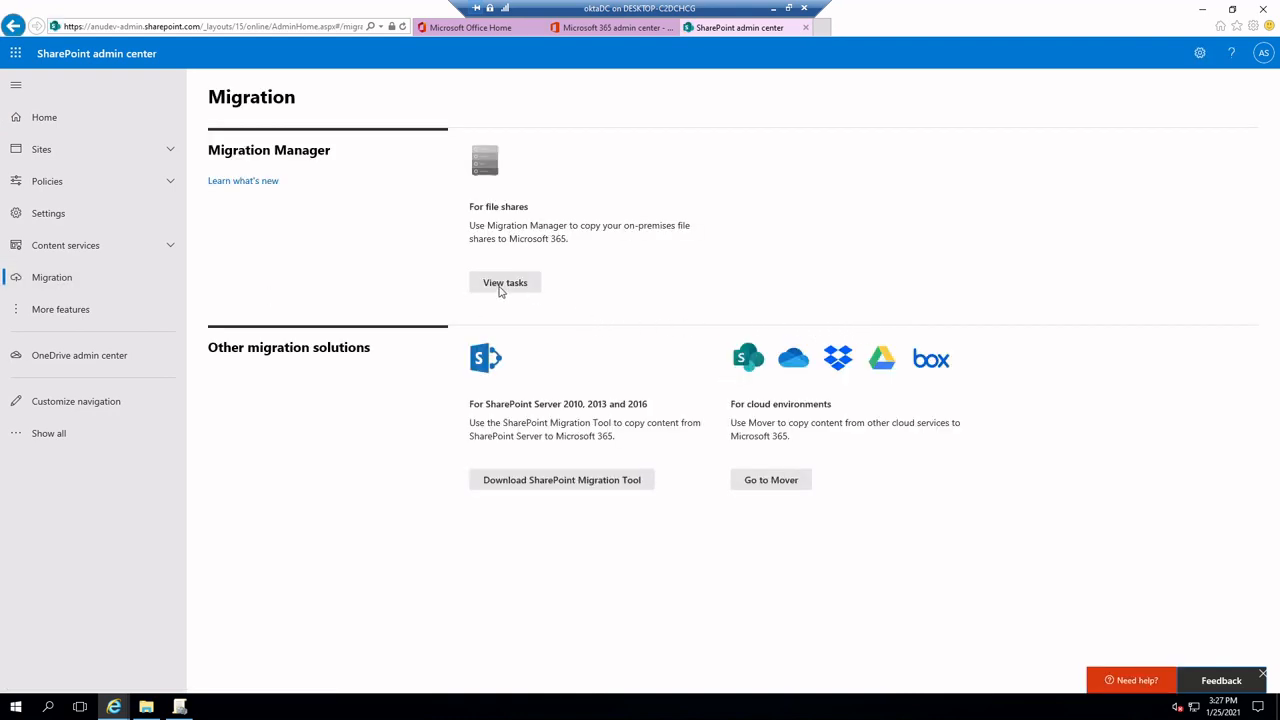
click(500, 287)
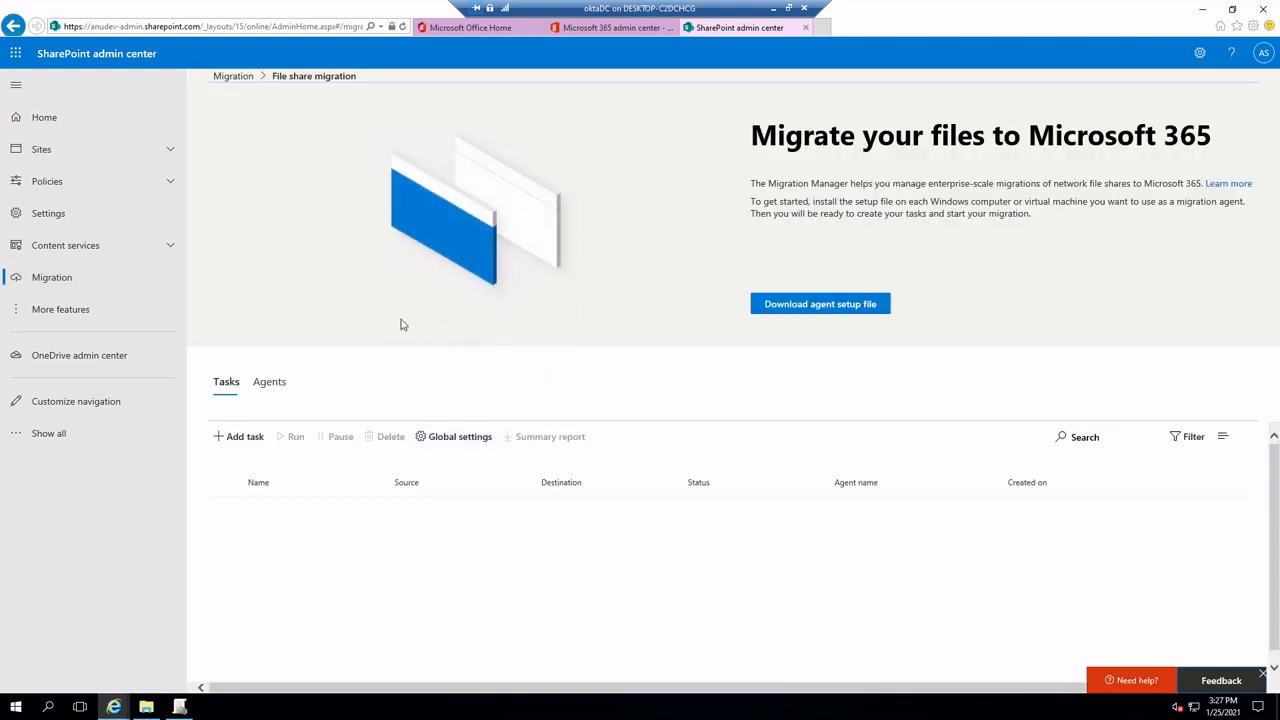
Add a migration agent by downloading and launching the agent setup file
click(270, 384)
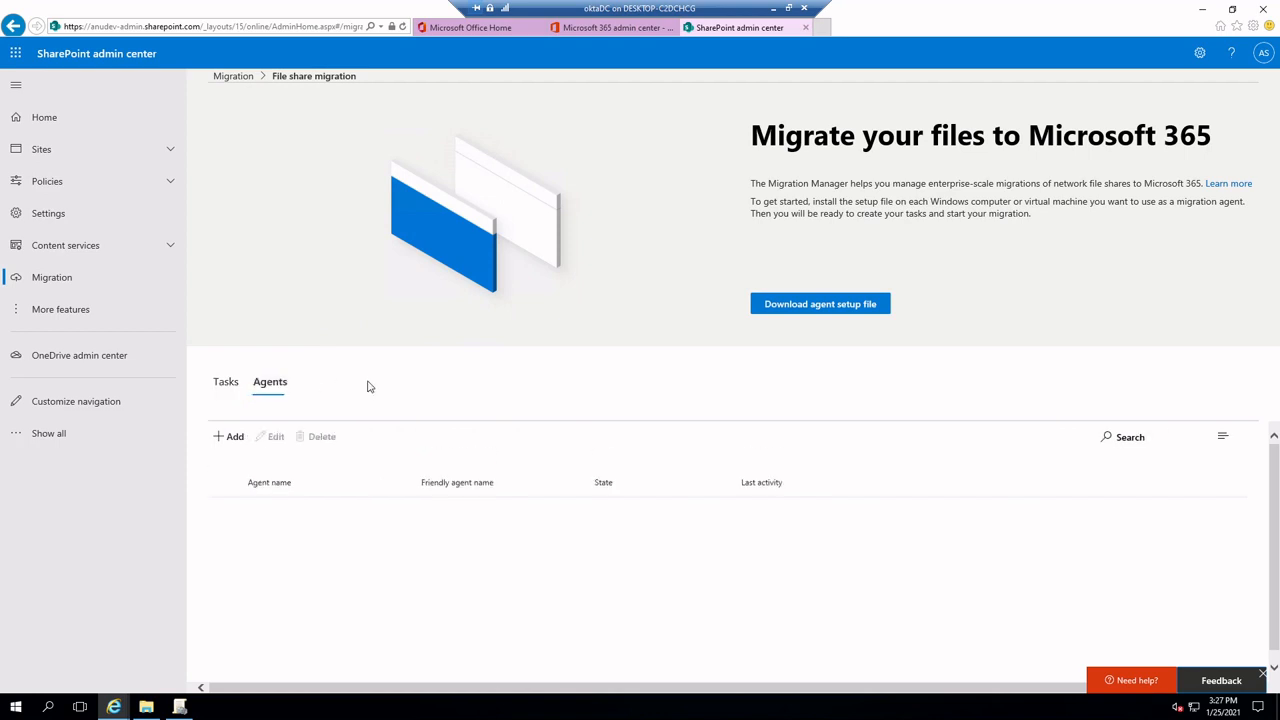
click(229, 437)
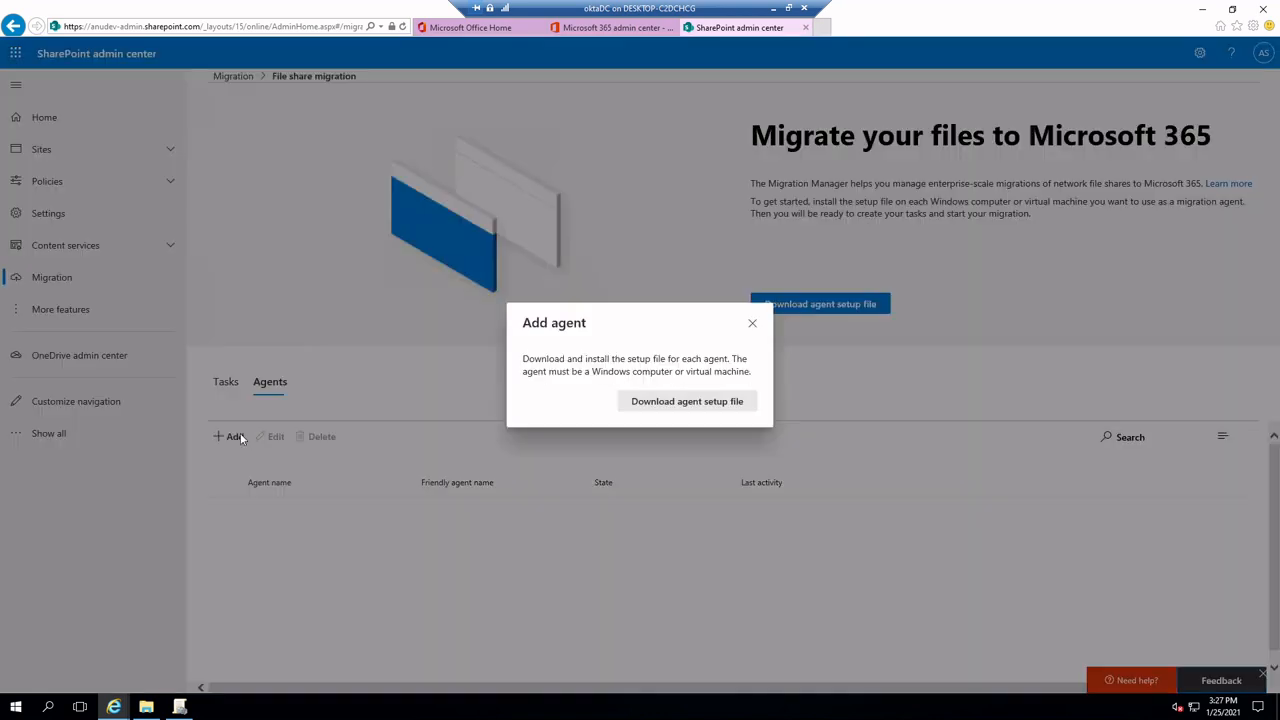
click(677, 404)
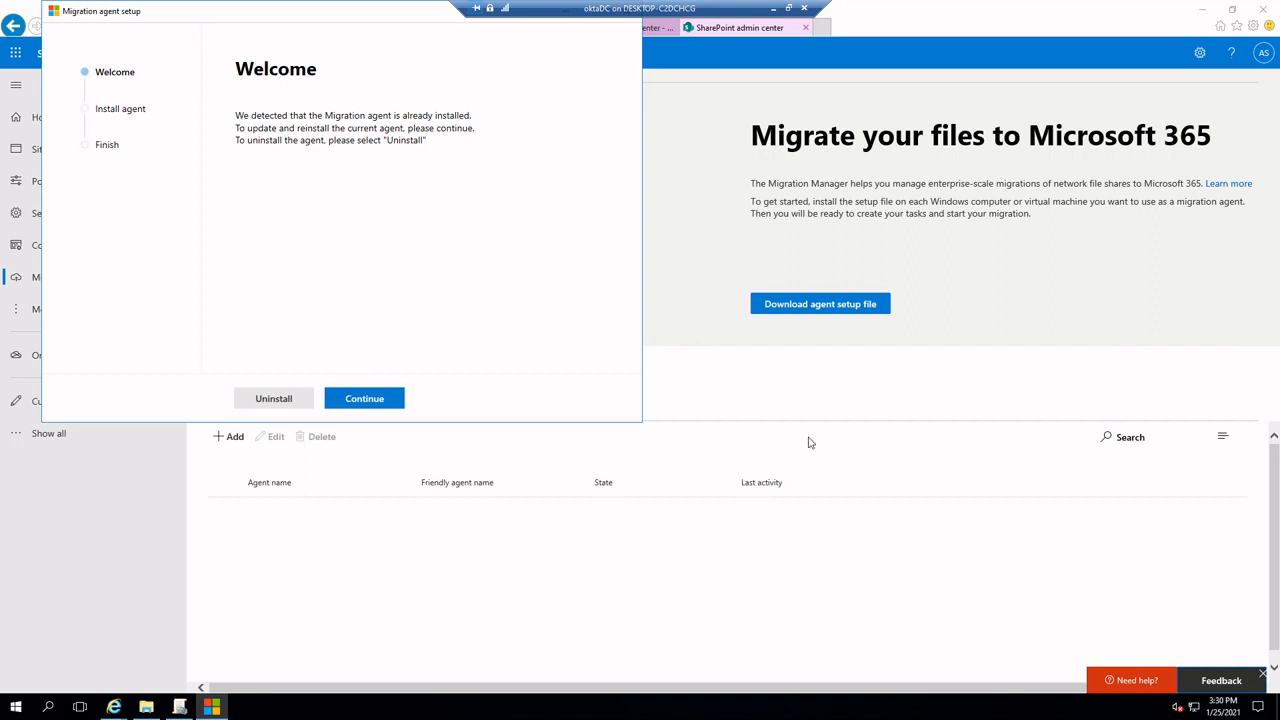
Continue with updating and reinstalling the migration agent, and proceed to the SharePoint admin sign-in
click(364, 404)
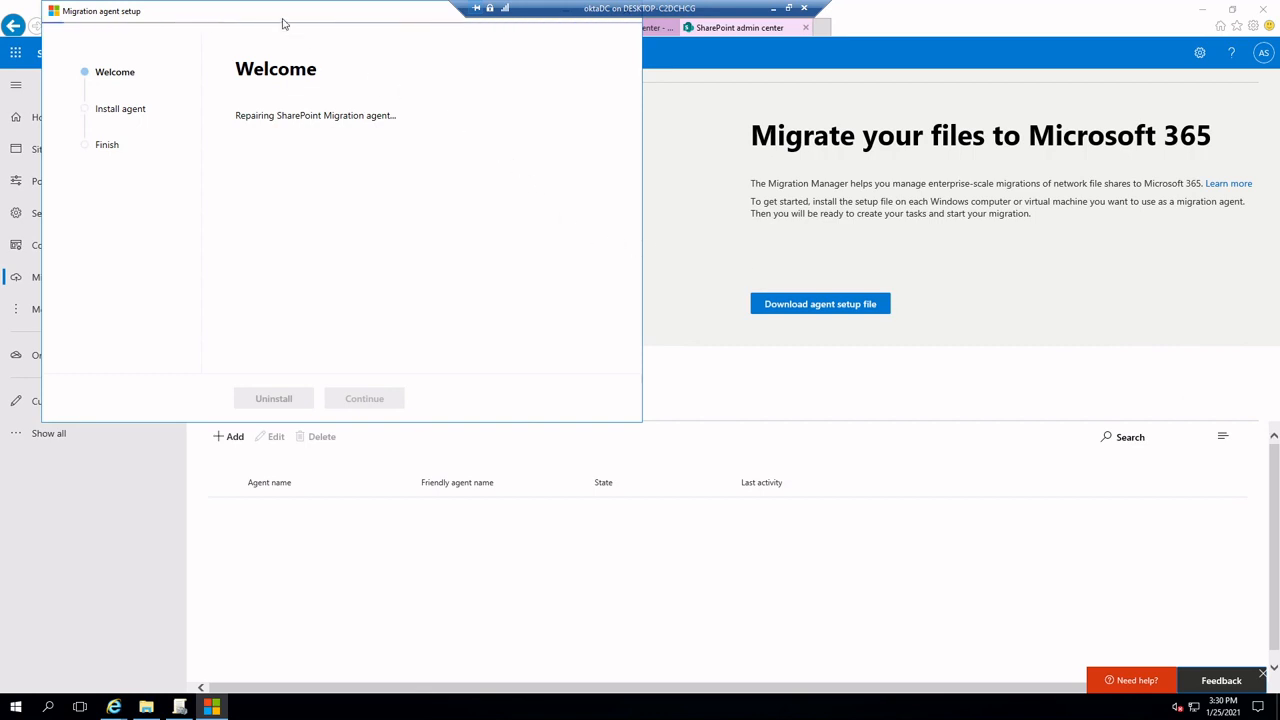
drag(280, 23, 489, 131)
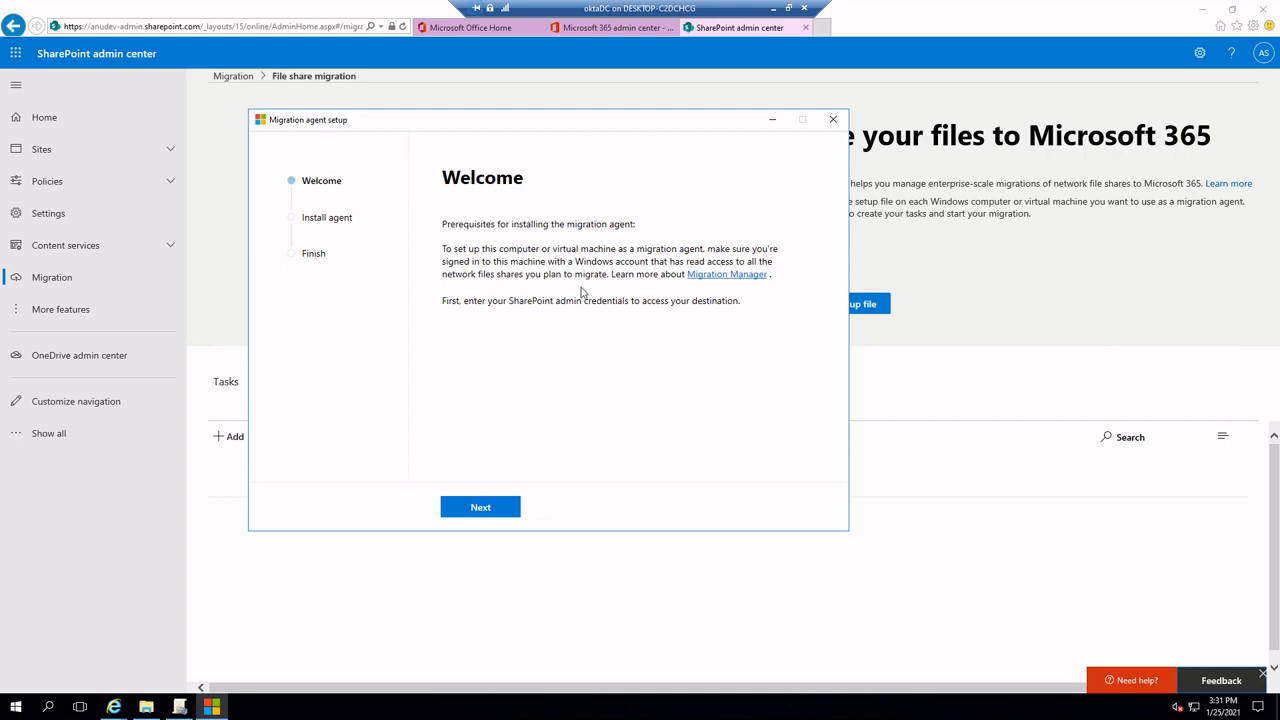
click(502, 510)
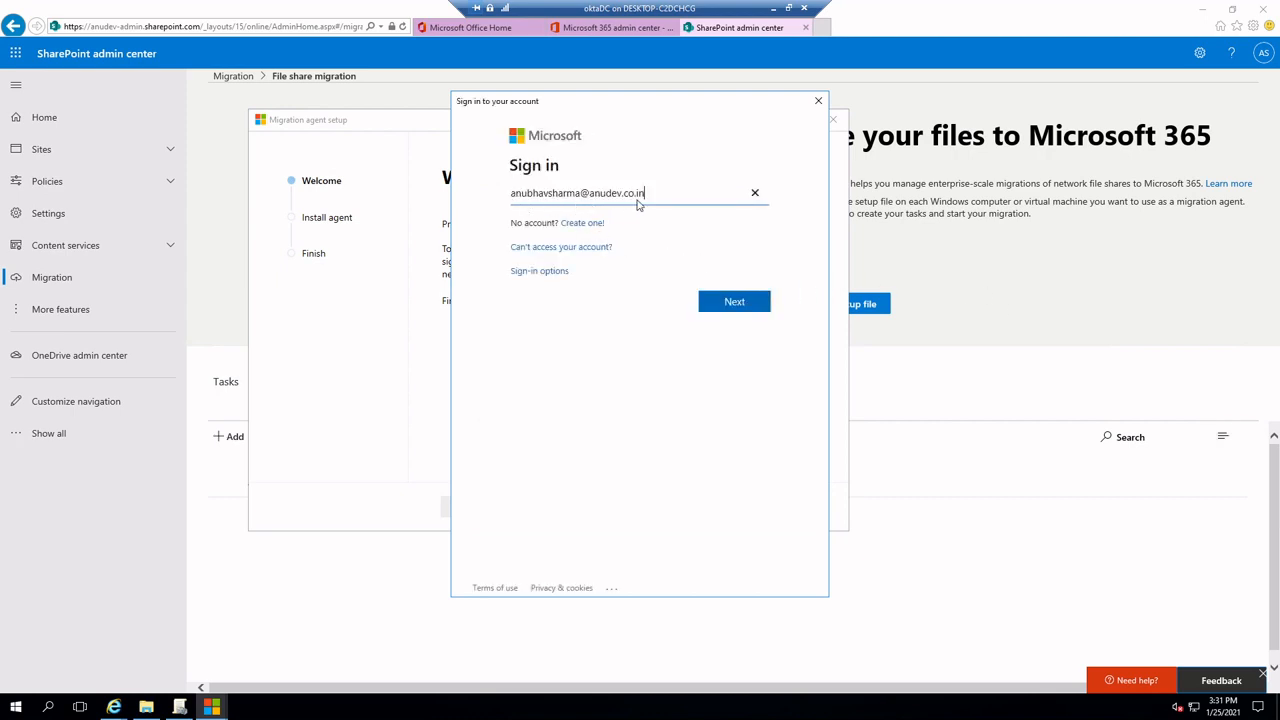
Sign in to the agent setup with the SharePoint admin's account e-mail and password
click(734, 303)
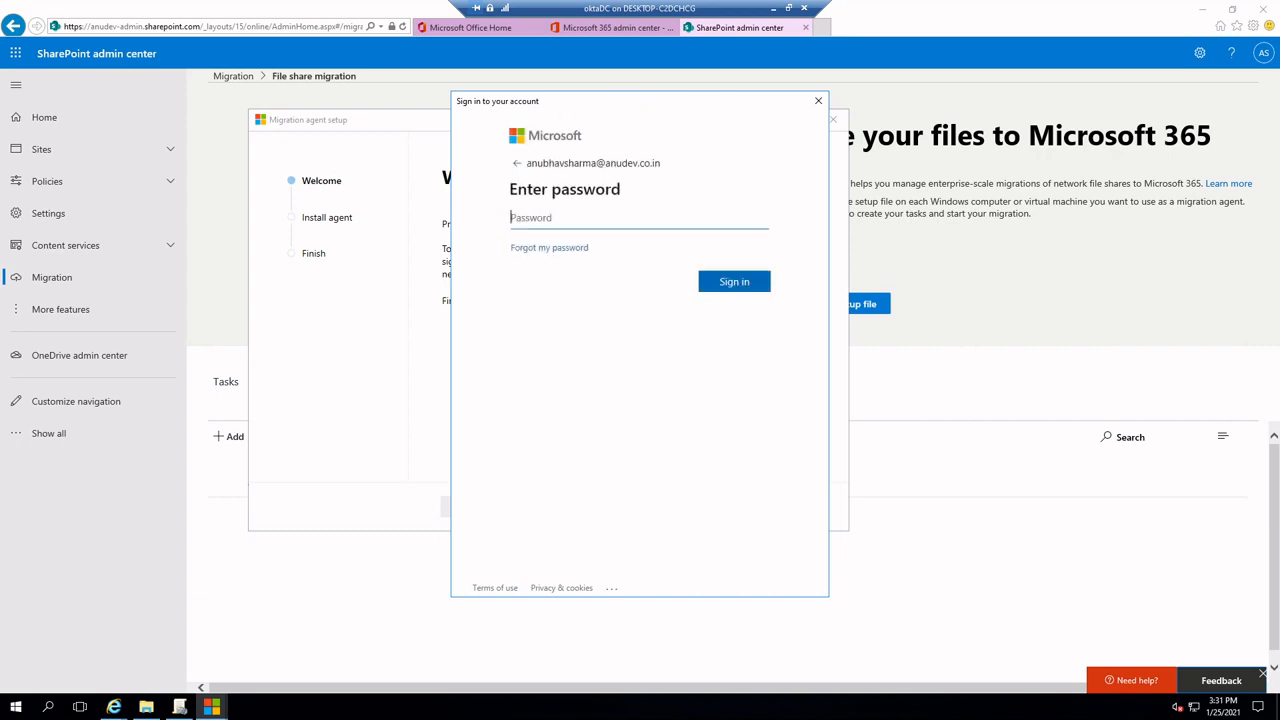
key(ctrl+v)
click(740, 283)
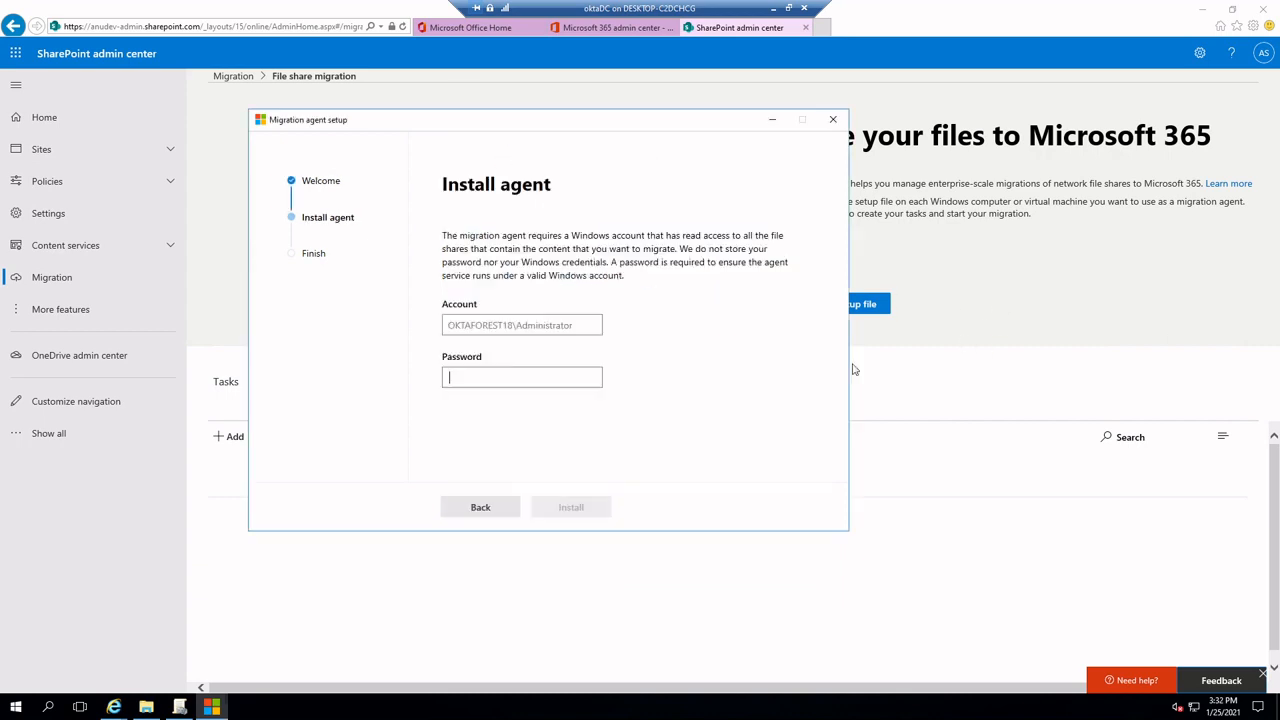
Enter the Windows administrator account's password and install the migration agent
click(525, 374)
text(••)
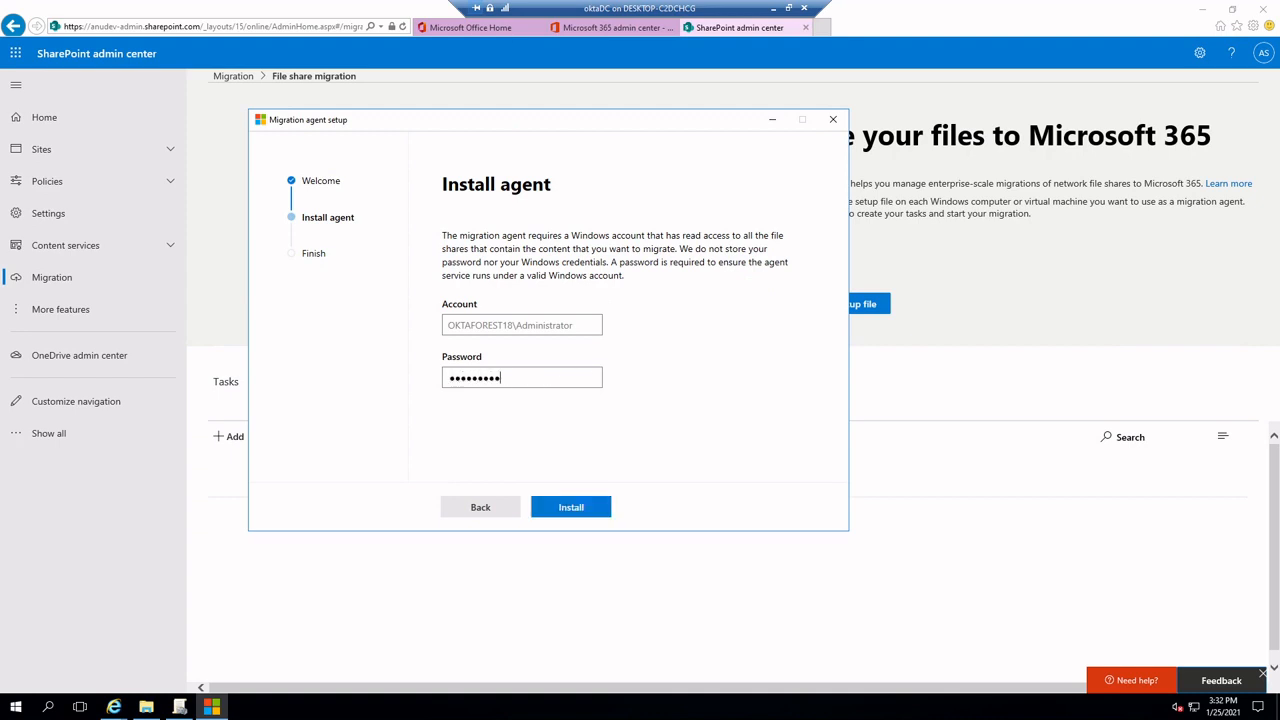
click(579, 507)
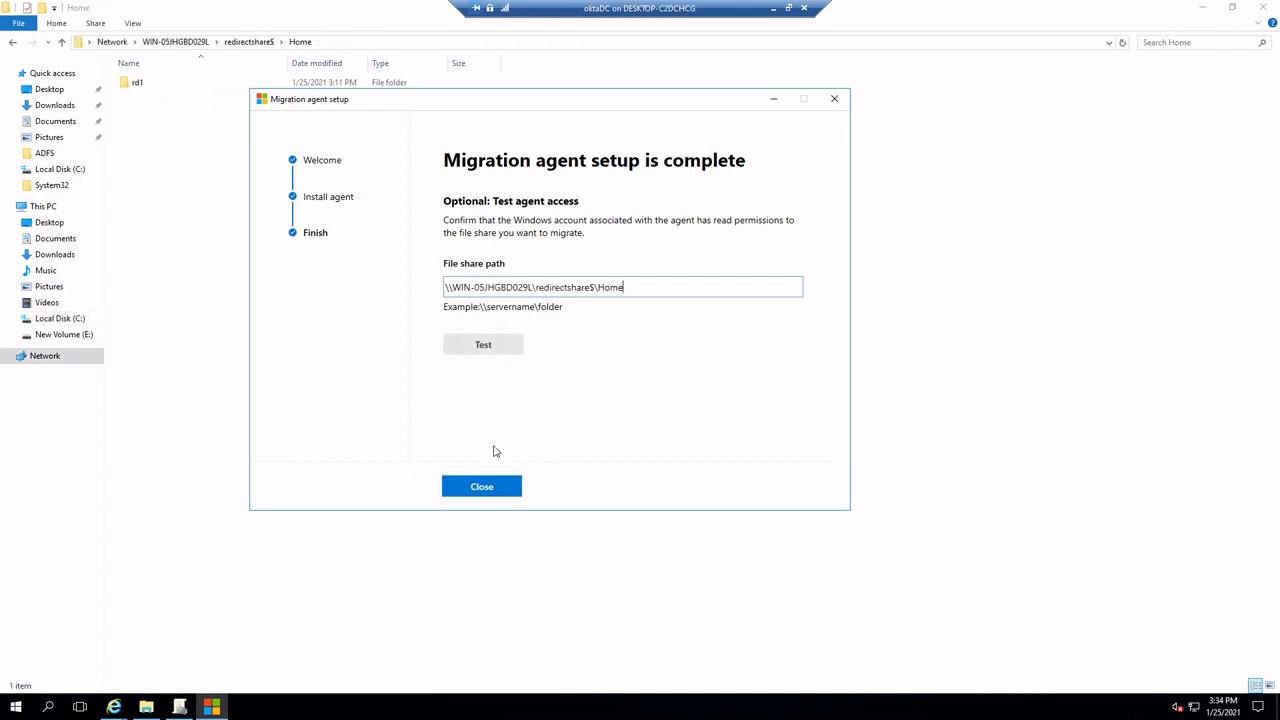
Test the agent's access to \\WIN-05JHGBD029L\redirectshare$\Home, close the setup, and return to the file share migration agents
click(487, 346)
click(483, 490)
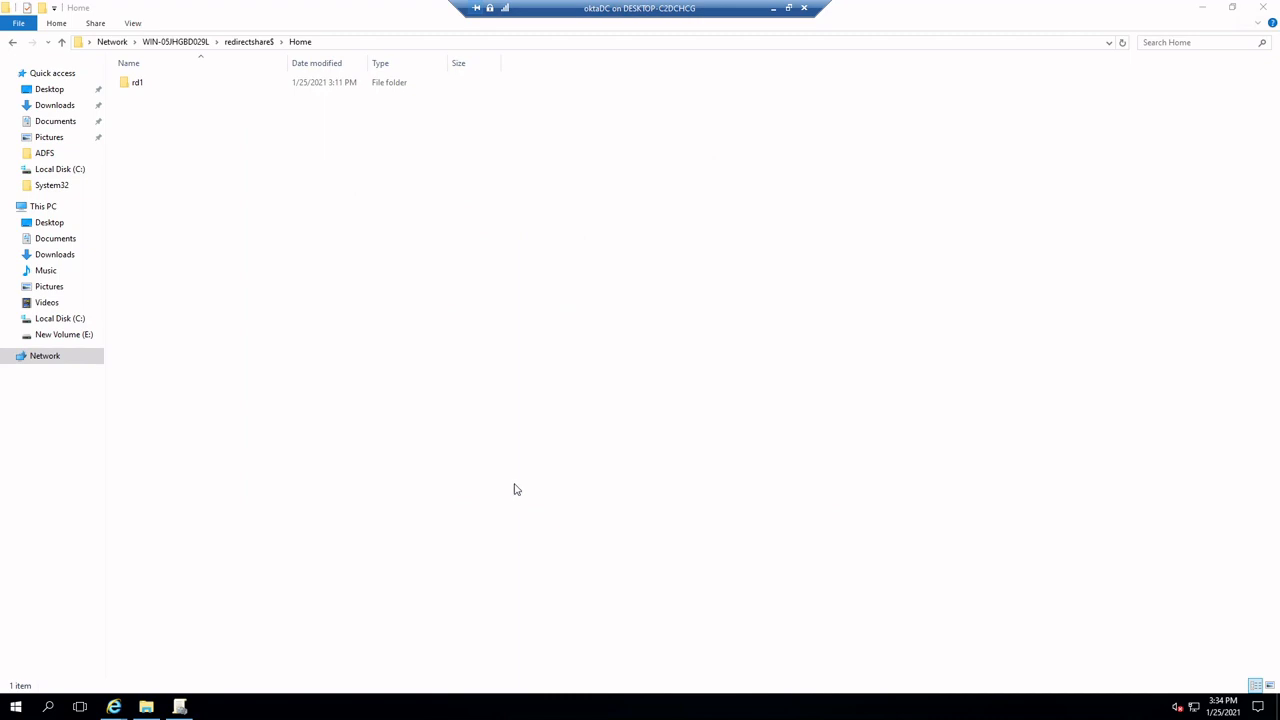
click(113, 707)
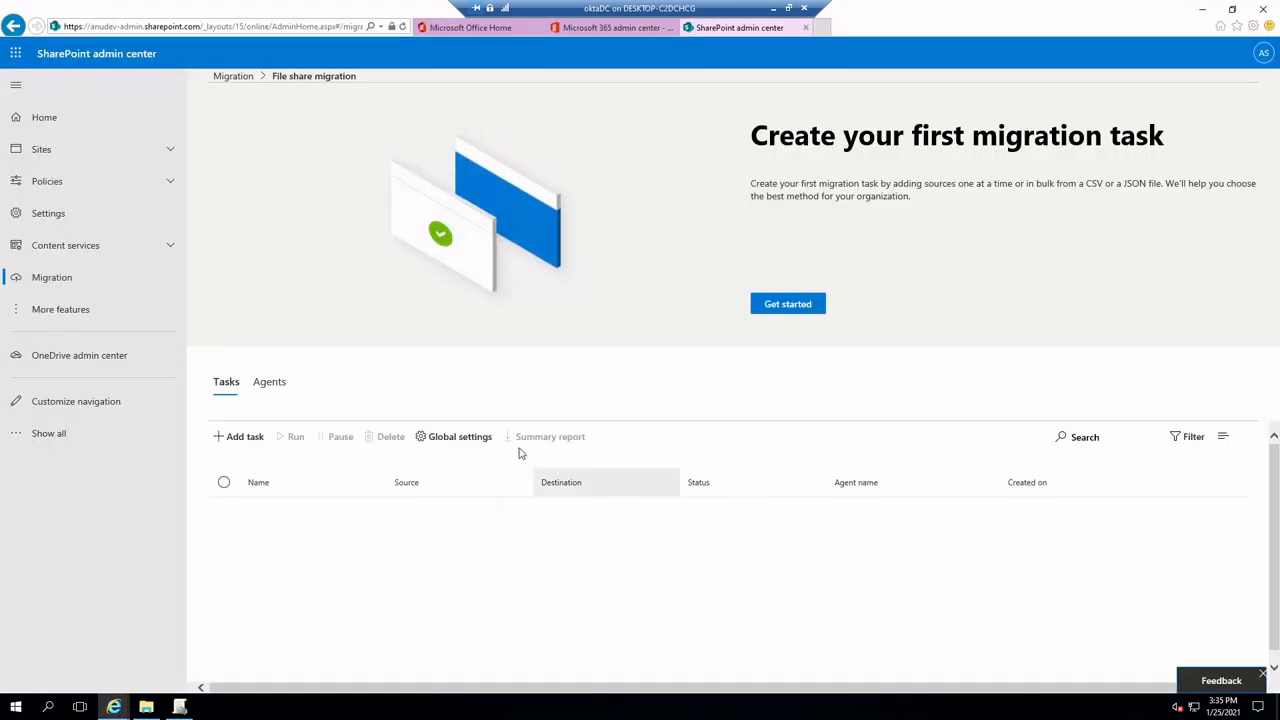
click(286, 398)
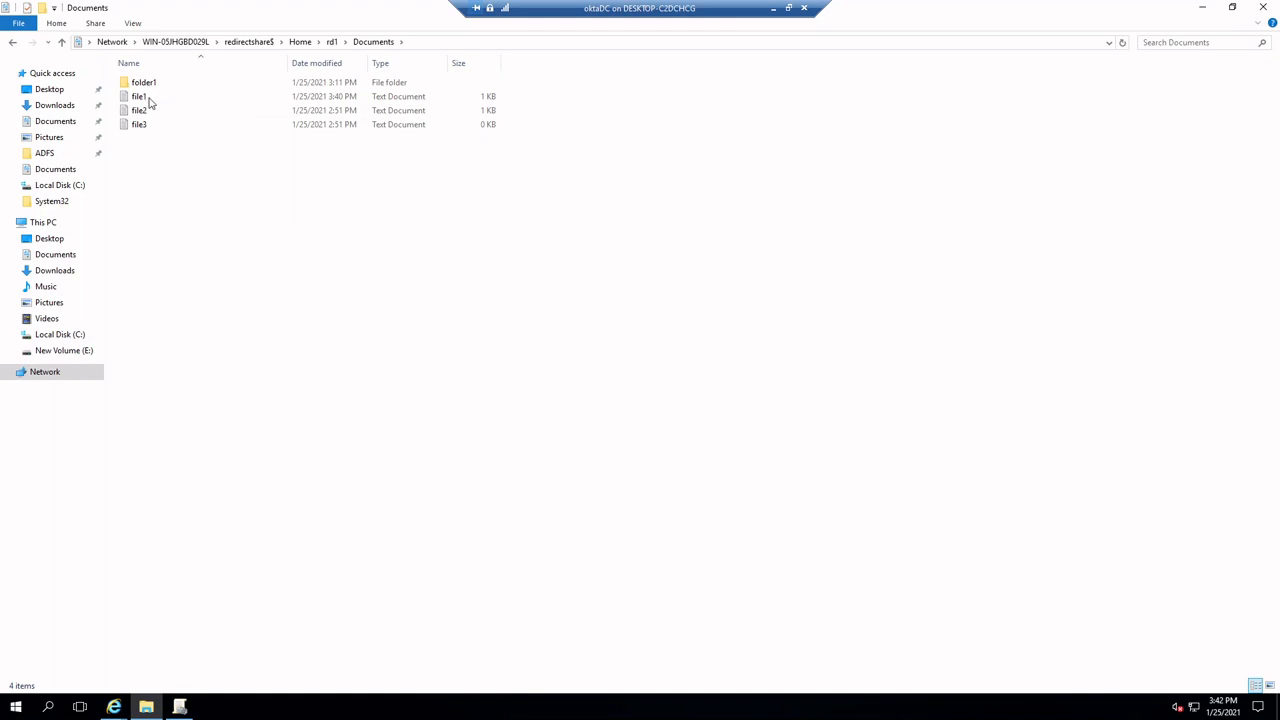
Minimize the oktaDC virtual machine and switch to the Win10Okta virtual machine
click(773, 8)
mouse_move(571, 707)
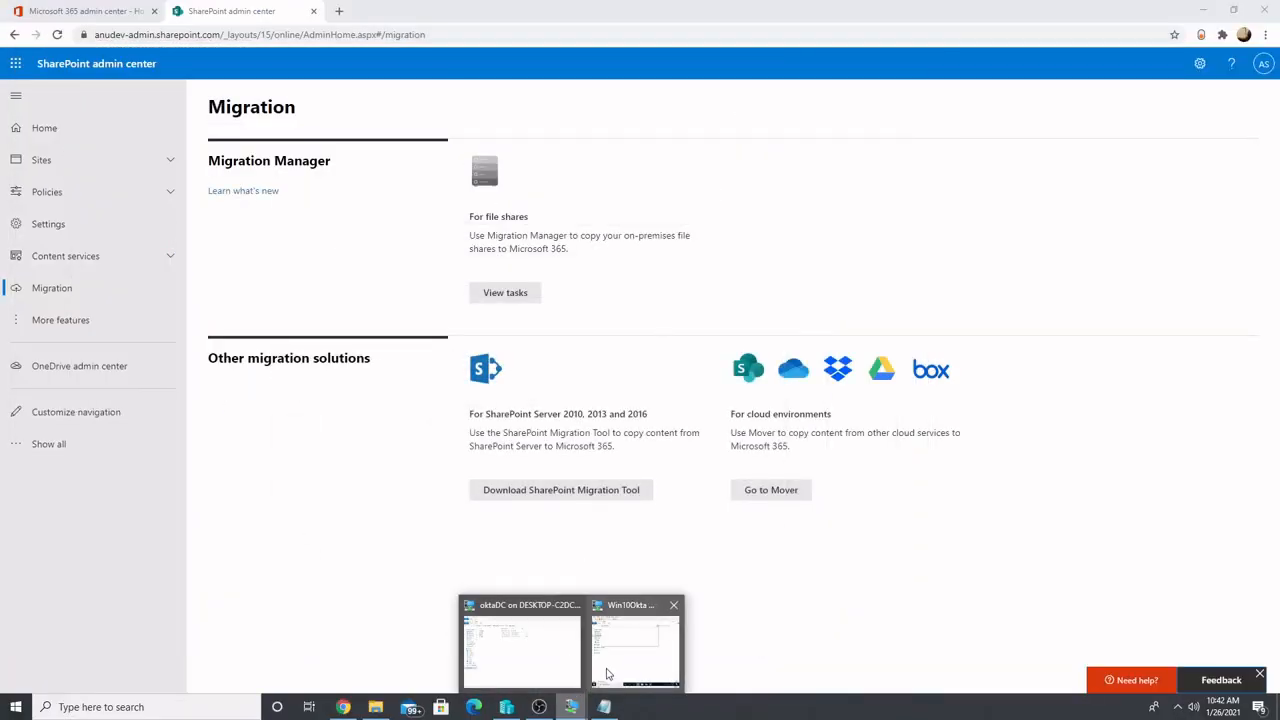
click(609, 672)
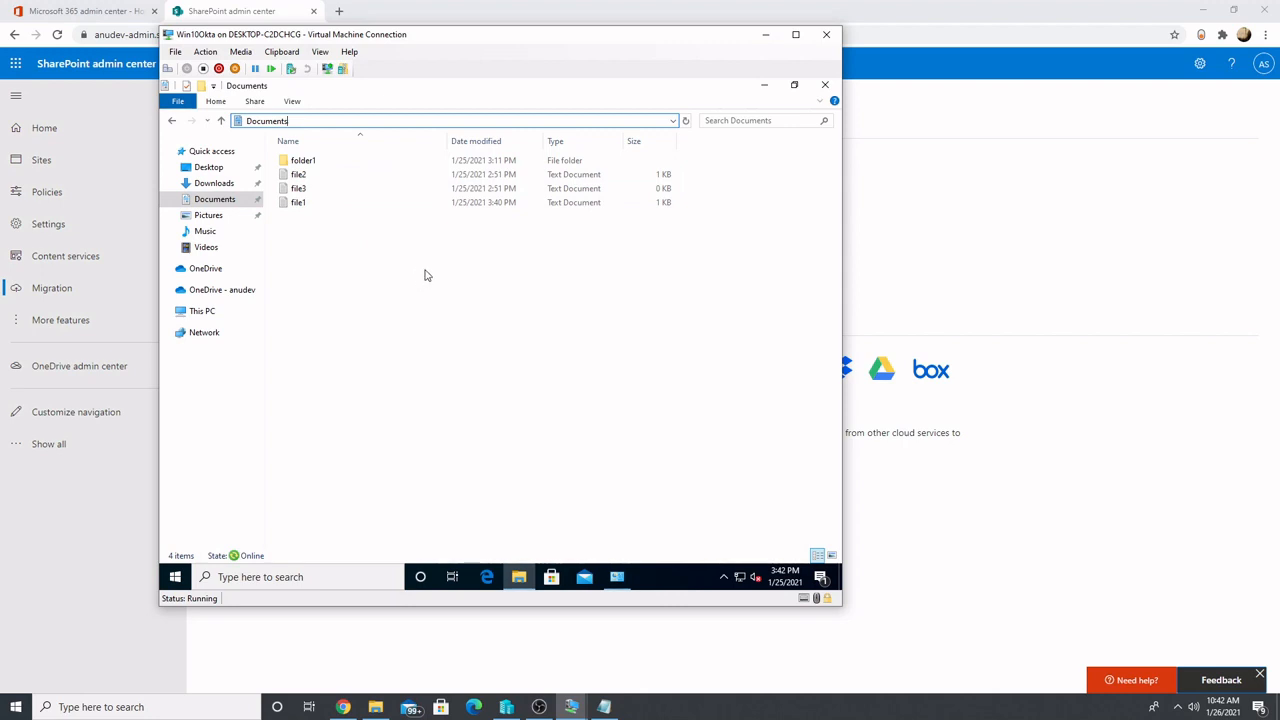
Set the Win10Okta network adapter's virtual switch to Not connected in the virtual machine settings and apply it
click(175, 51)
click(200, 64)
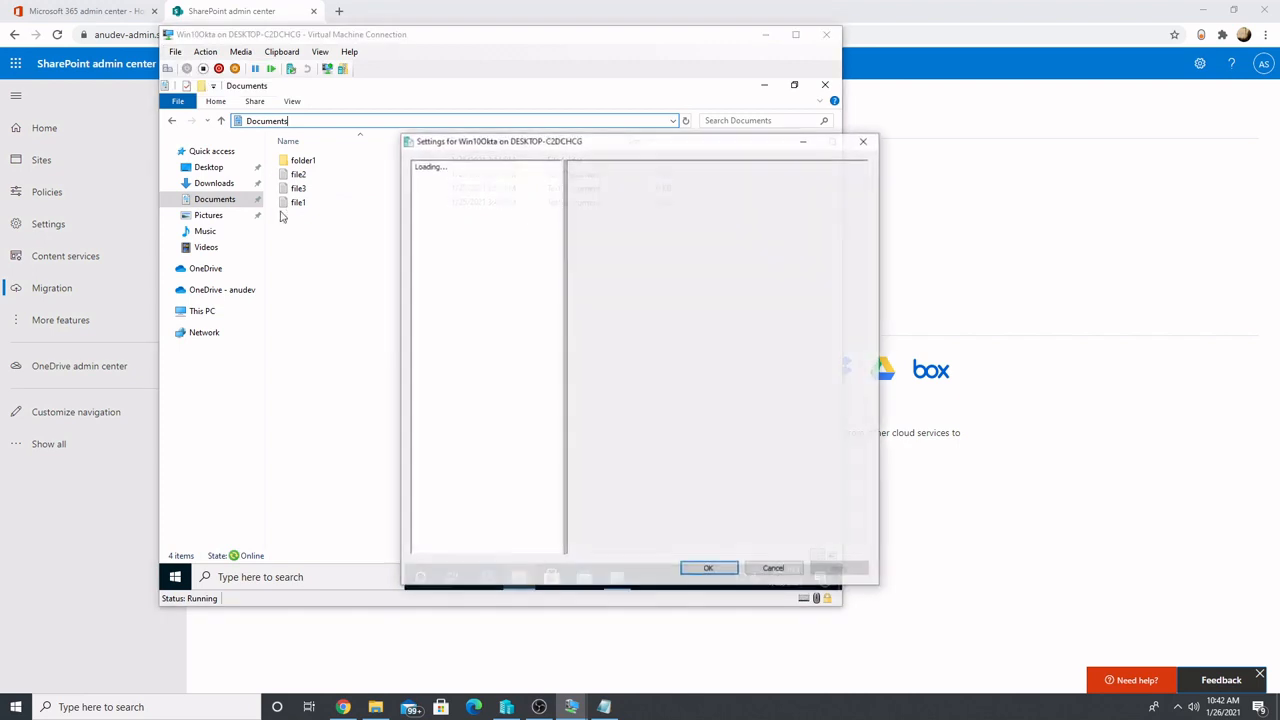
click(481, 341)
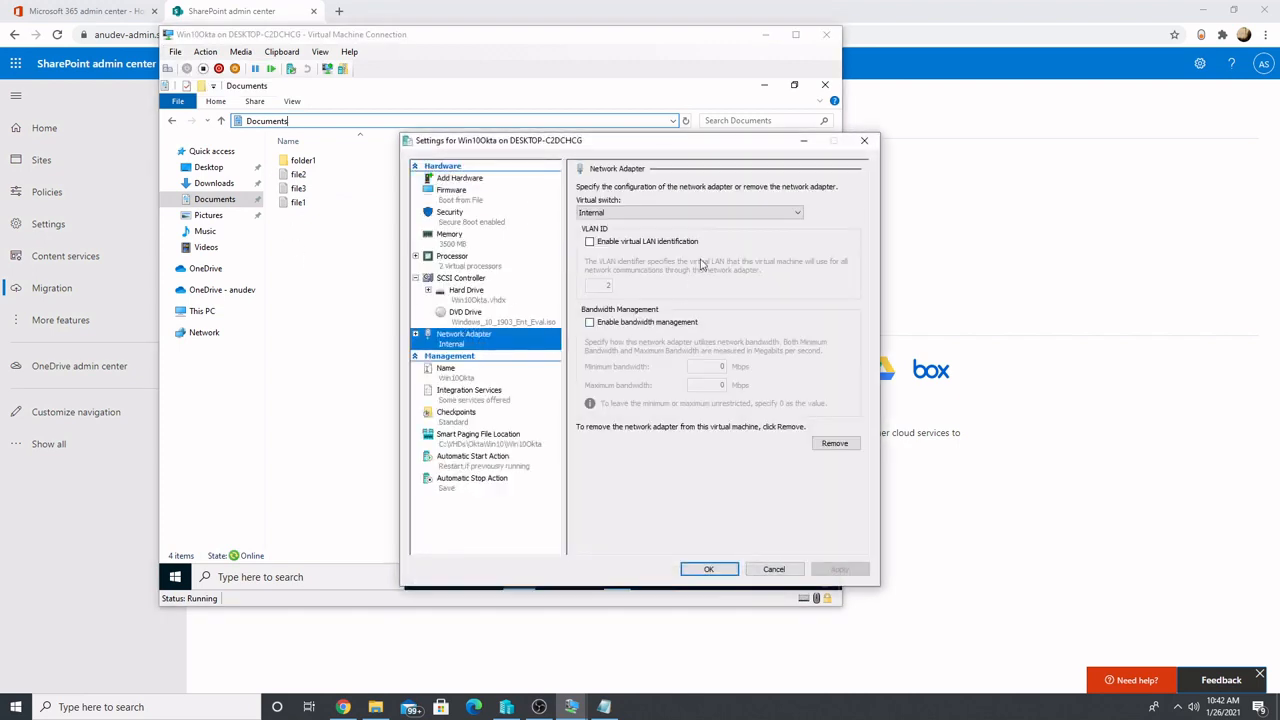
click(666, 213)
click(652, 230)
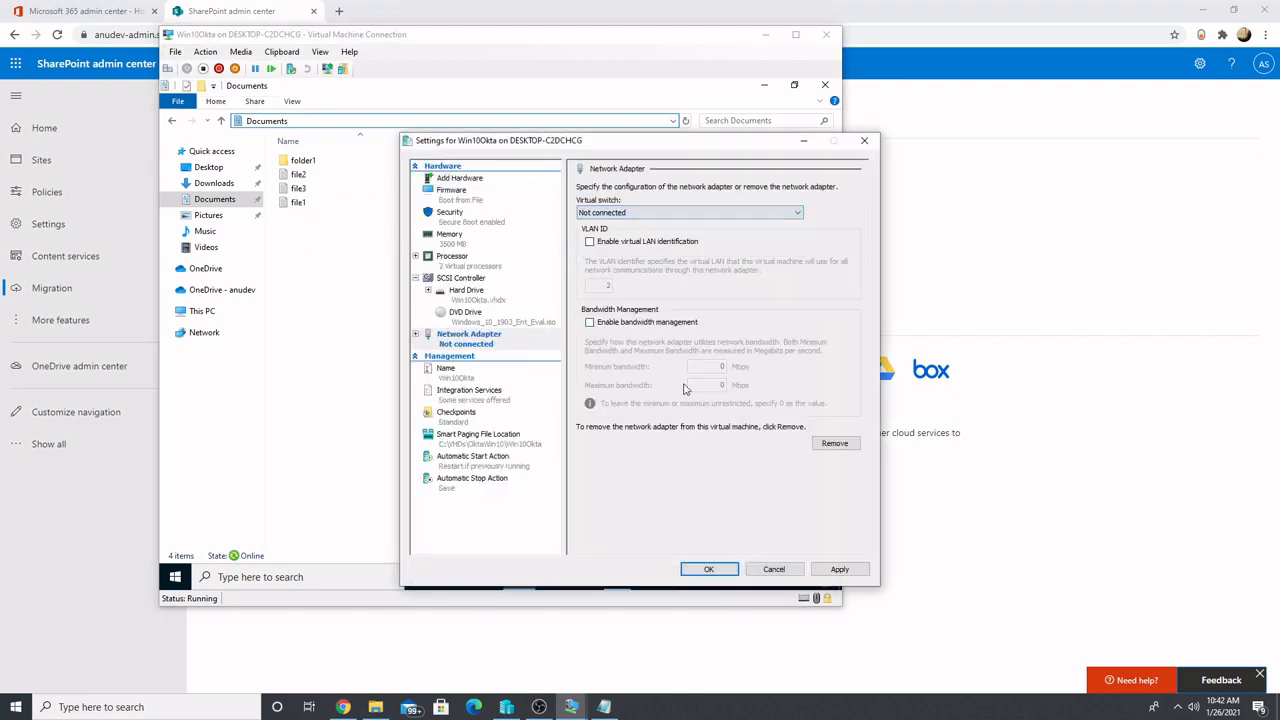
click(707, 569)
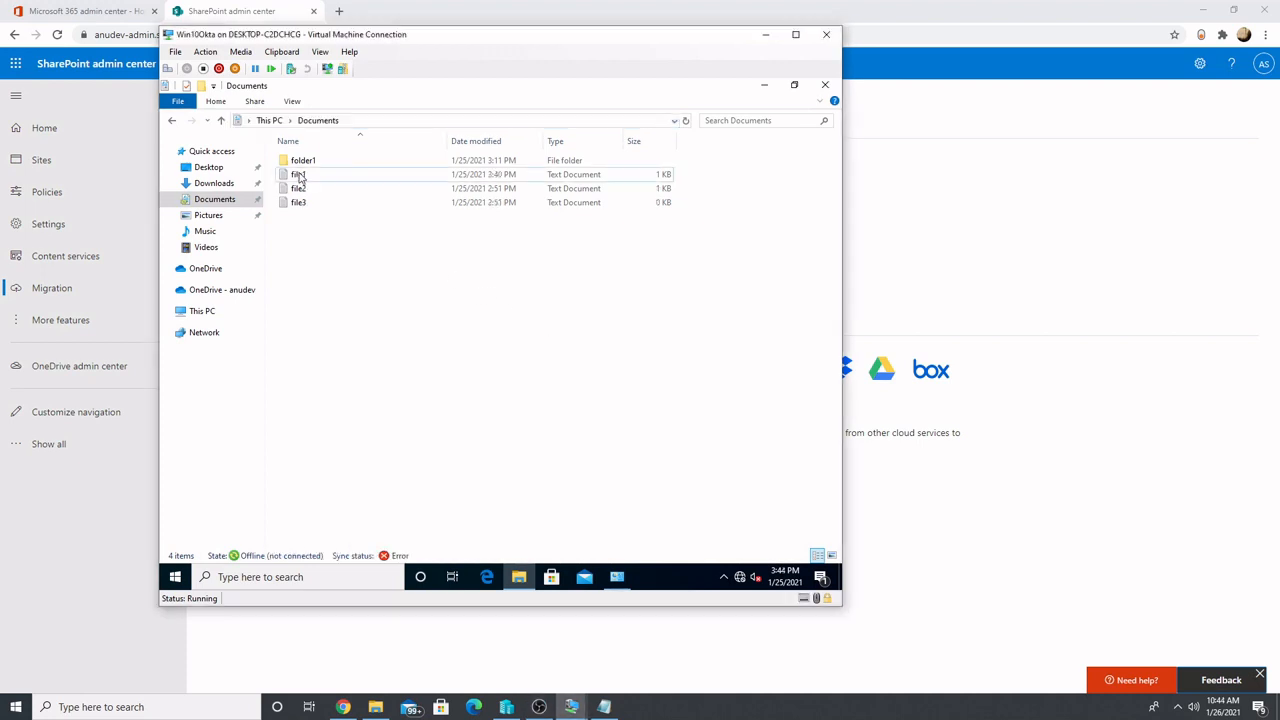
Add the line "new text" below the existing text in file1 in Documents, then save and close the file
double_click(300, 202)
click(290, 171)
key(Return)
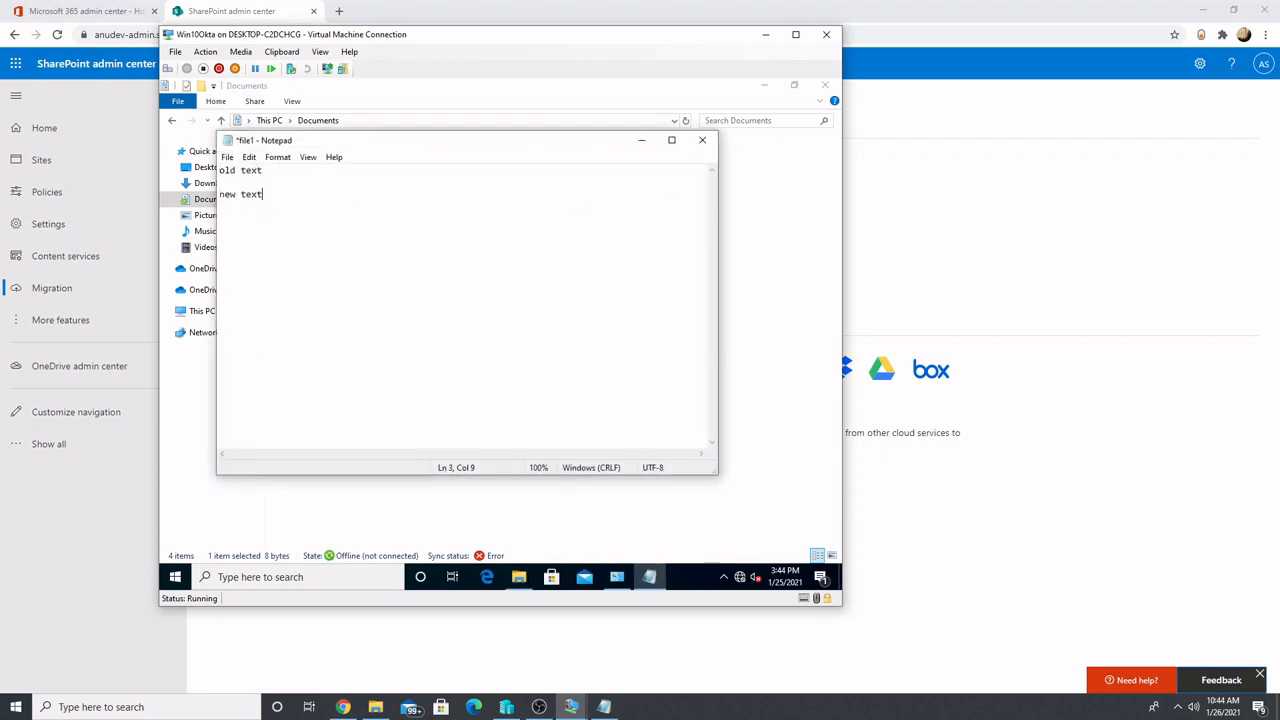
click(702, 140)
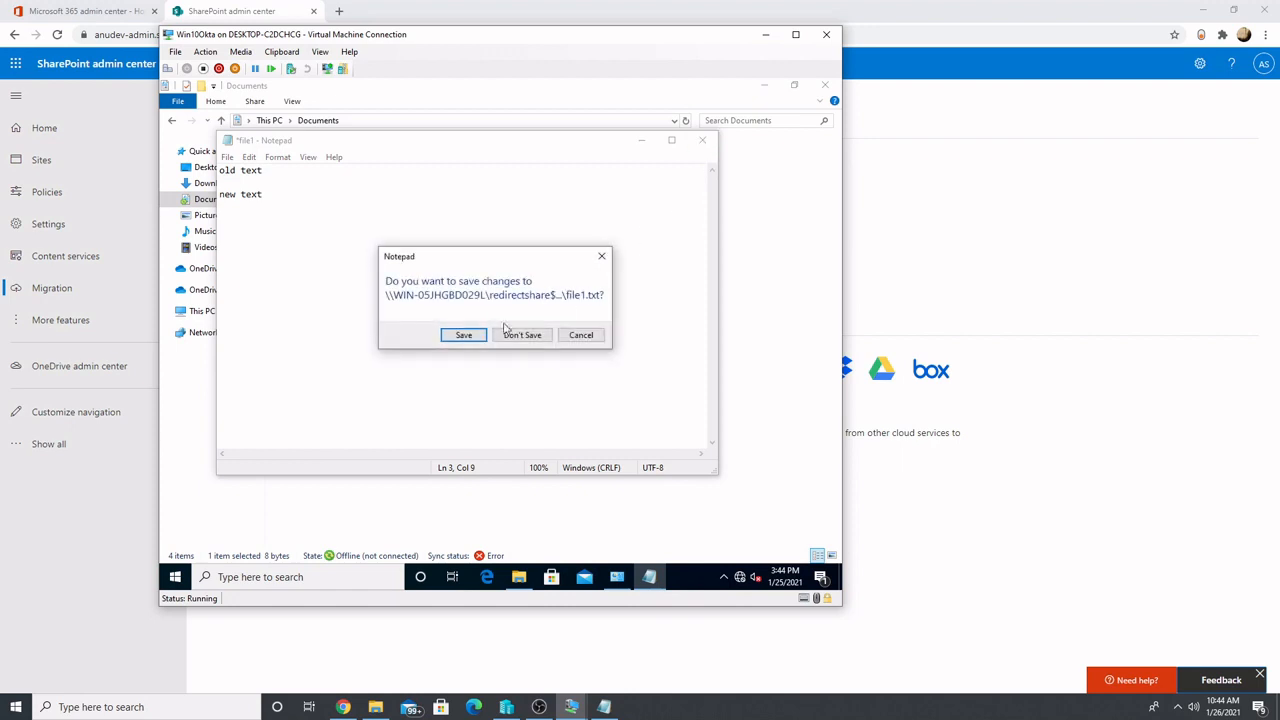
click(465, 334)
Create a new folder named folder2 in Documents
right_click(317, 240)
mouse_move(391, 386)
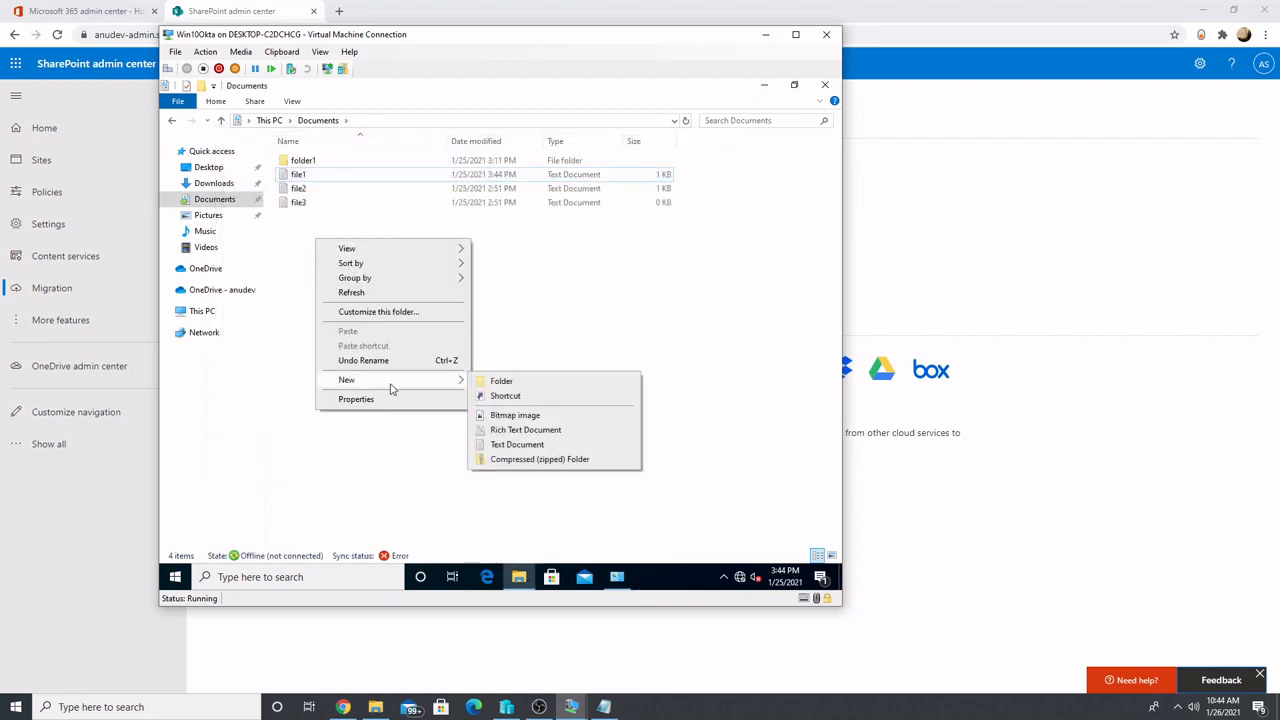
click(499, 382)
text(folder2)
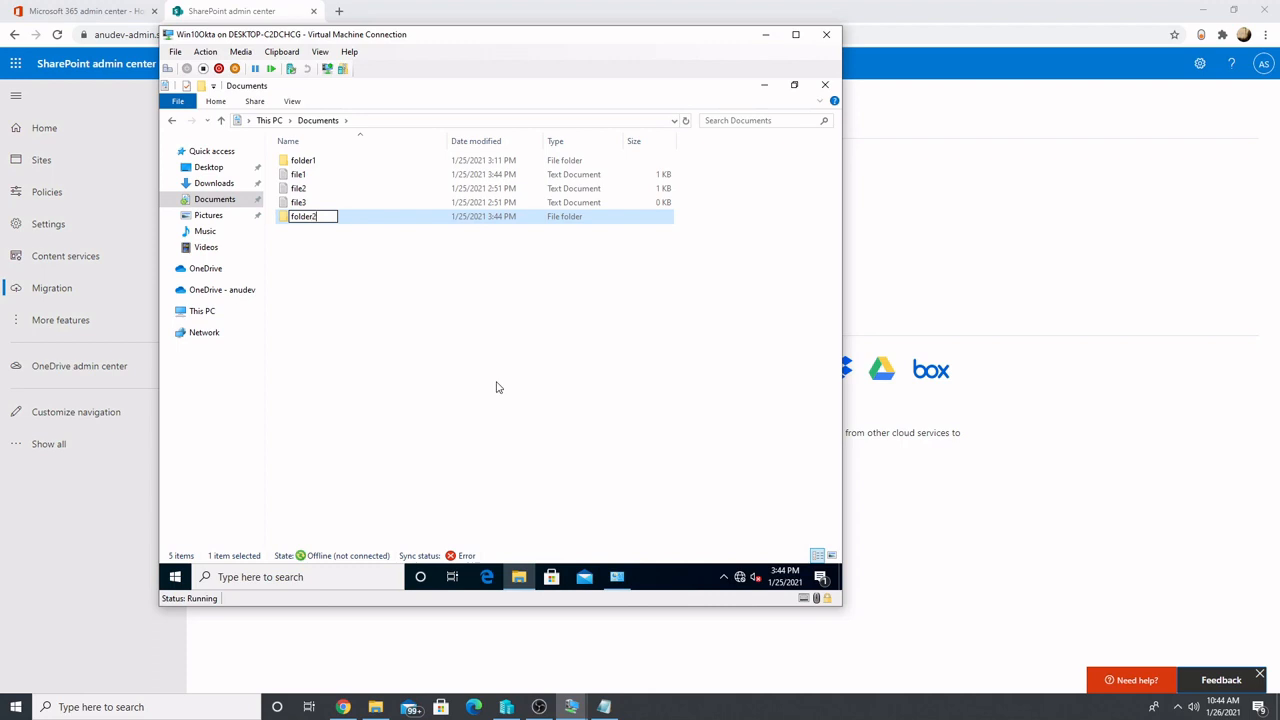
click(497, 387)
Delete file3 from the Documents folder
click(410, 189)
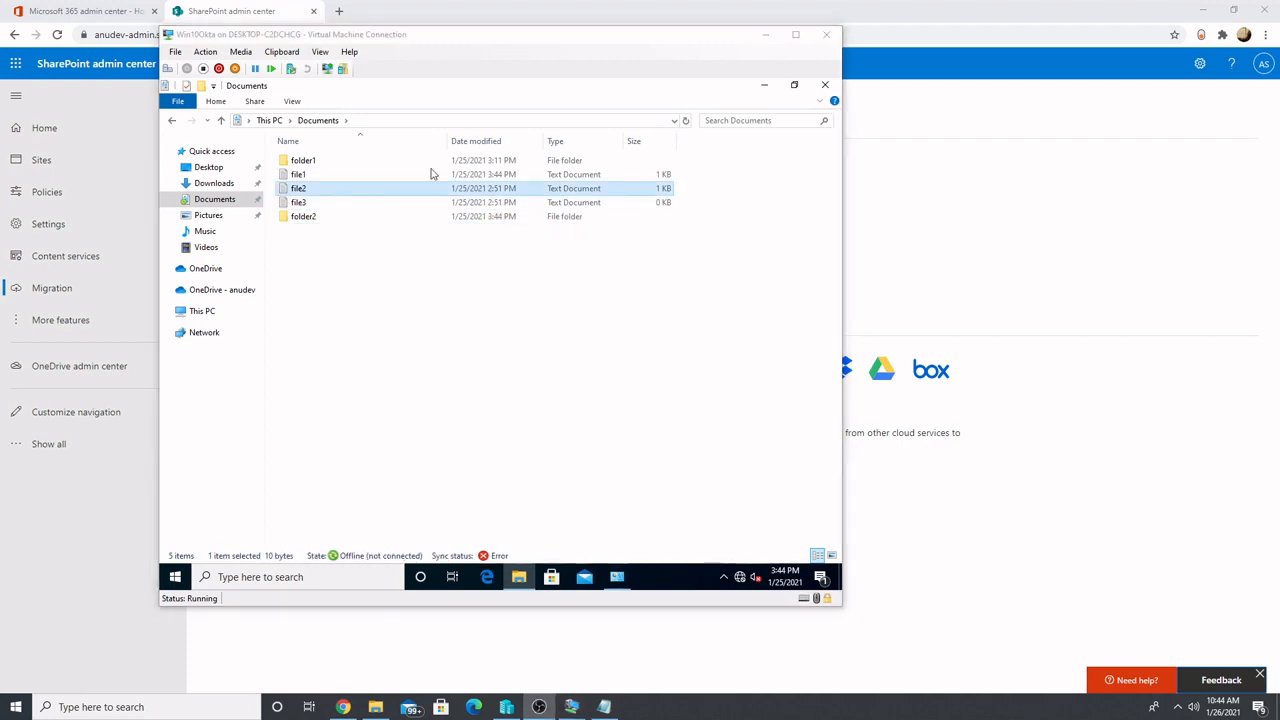
click(297, 207)
right_click(296, 210)
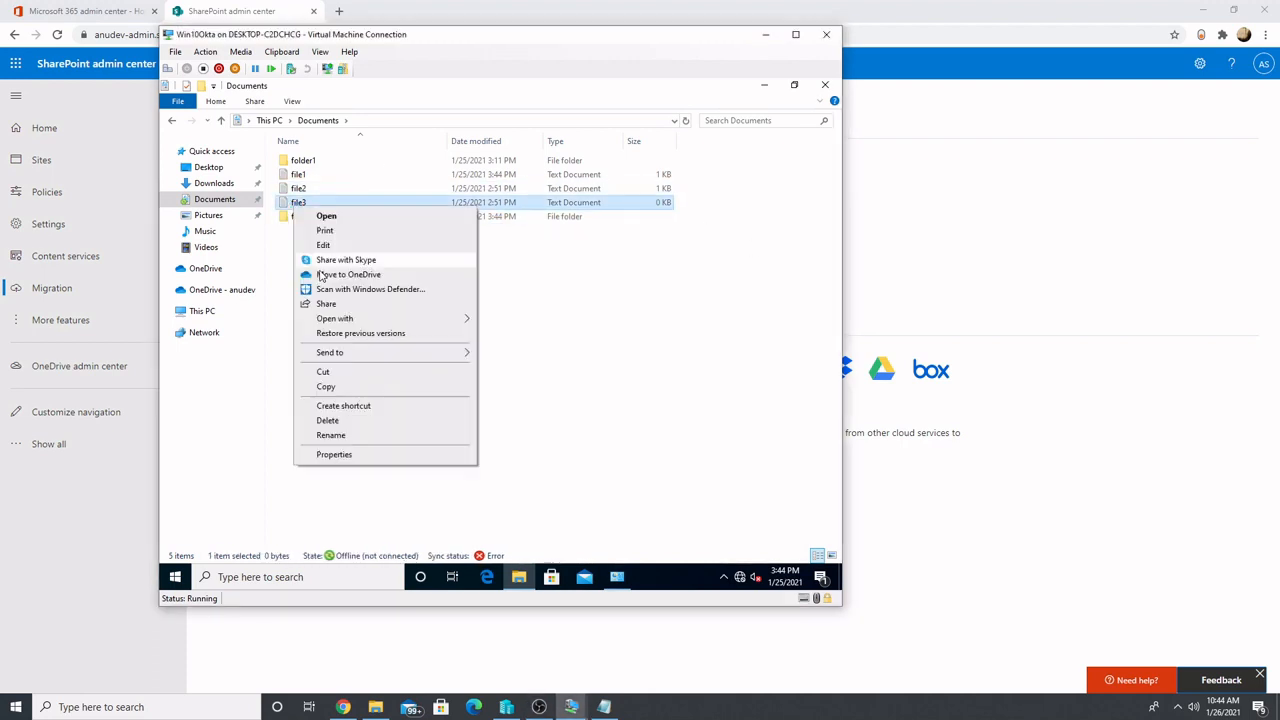
click(348, 426)
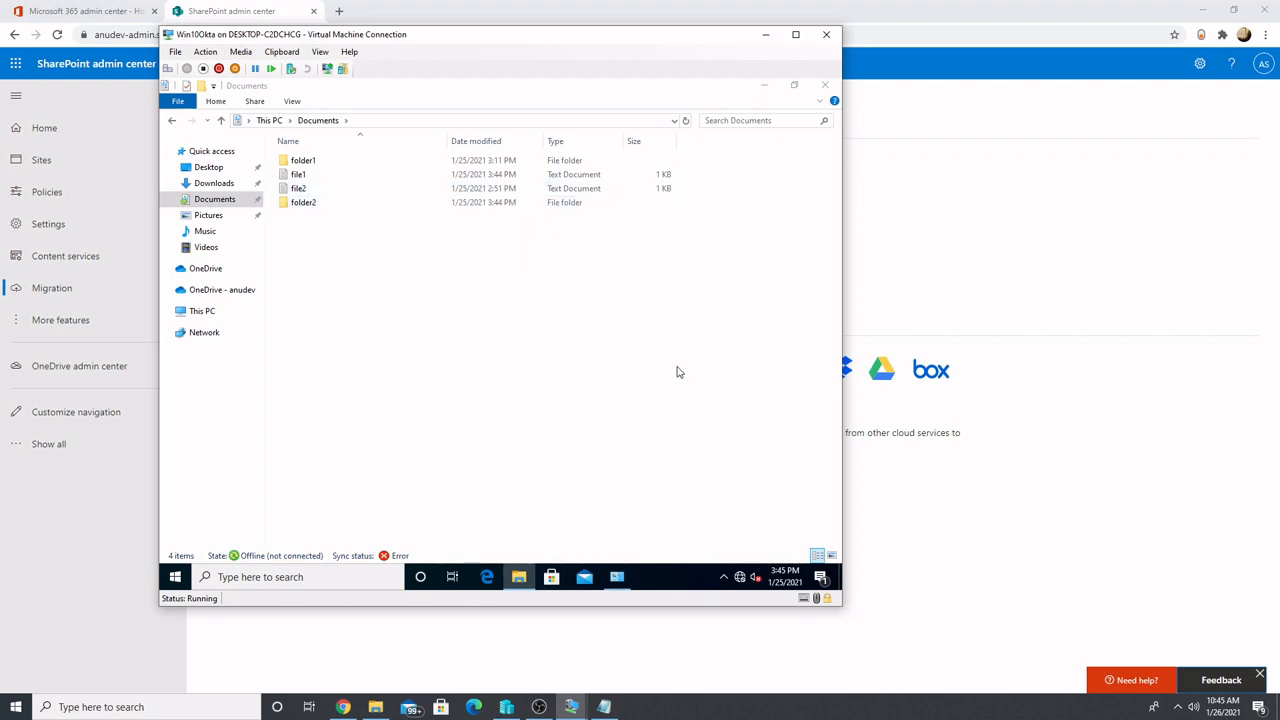
Switch to the oktaDC virtual machine and browse to C:\RedirectShare\Home\rd1\Documents
mouse_move(573, 706)
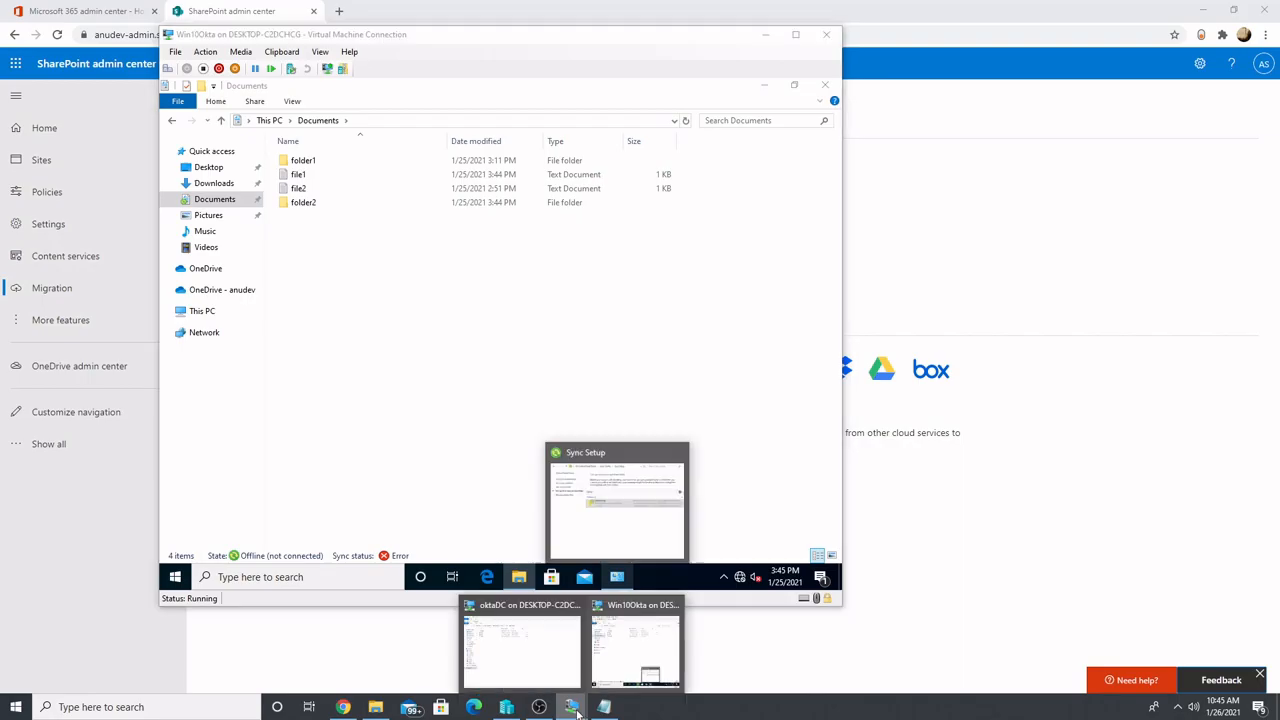
click(549, 668)
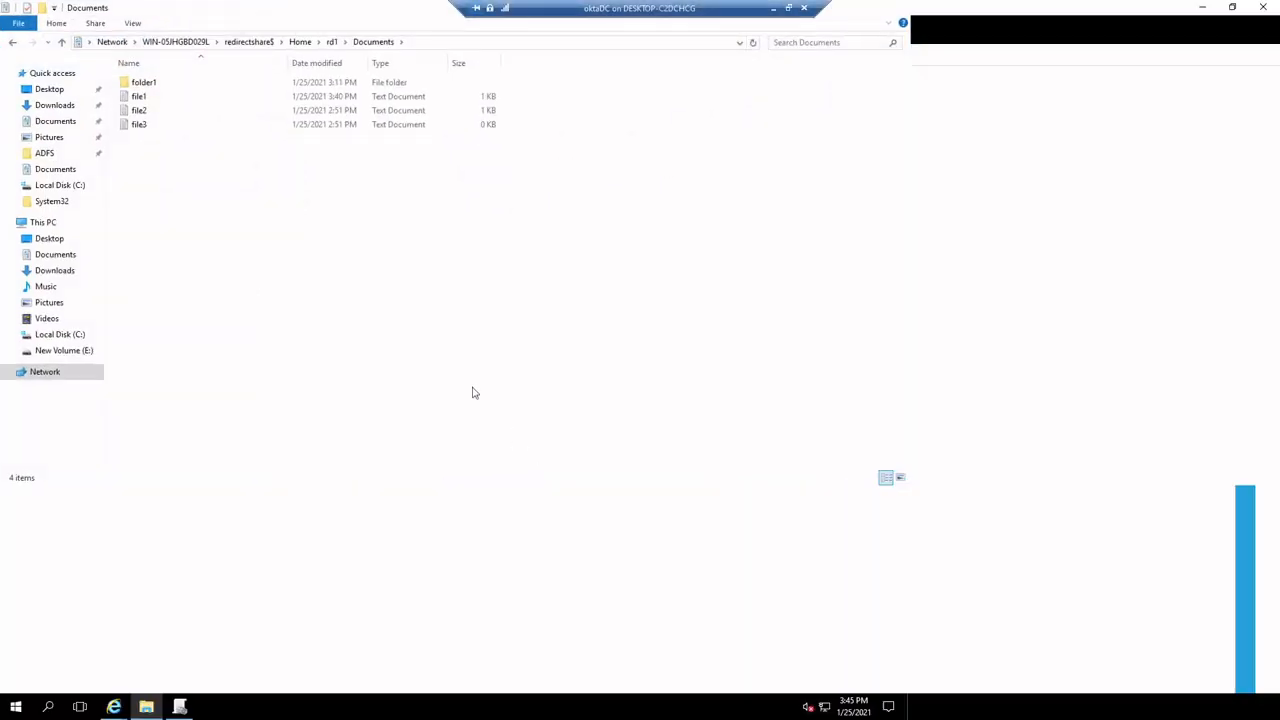
click(55, 355)
click(57, 371)
click(79, 192)
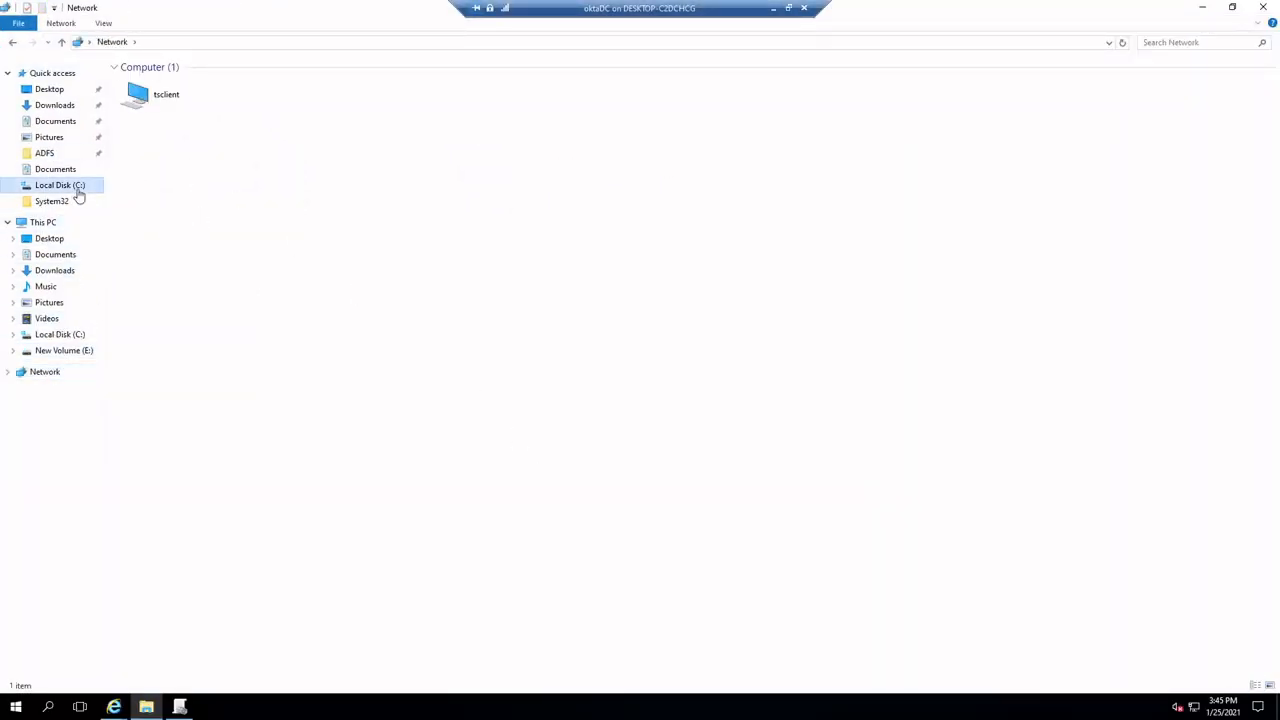
double_click(167, 167)
double_click(157, 85)
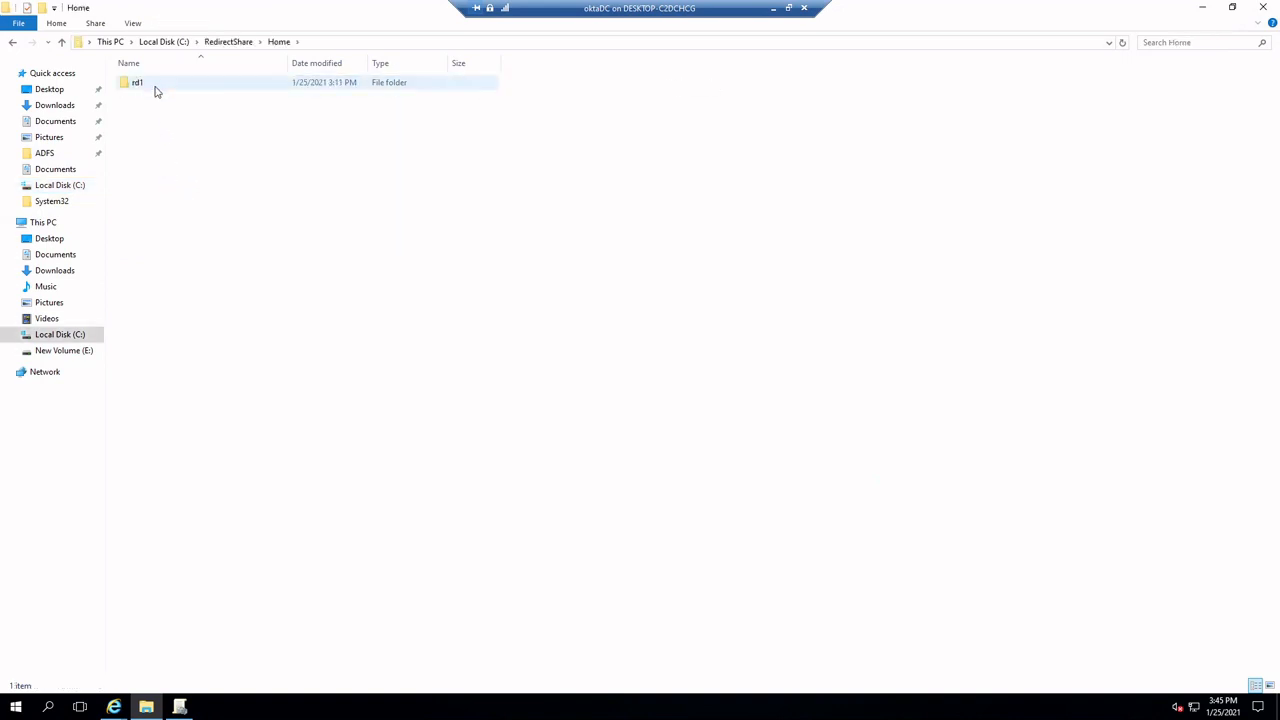
double_click(155, 88)
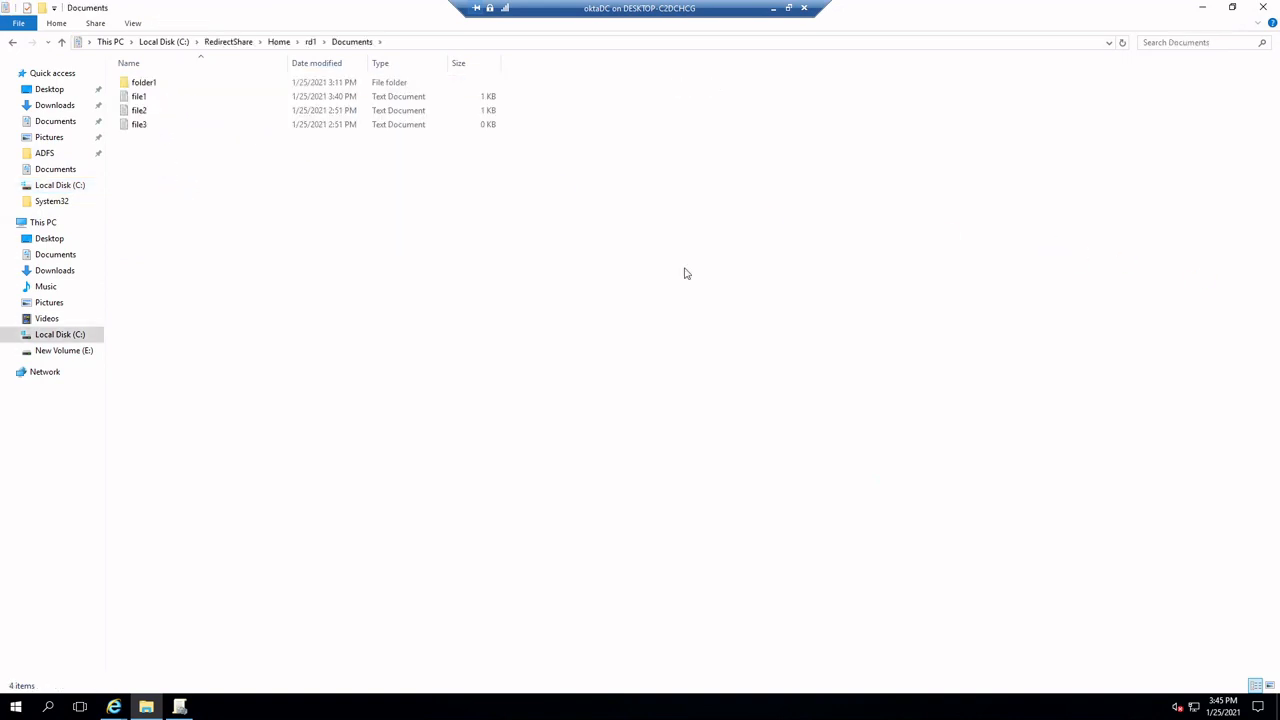
Open the server copy of file1 to check its text, then close it
click(171, 97)
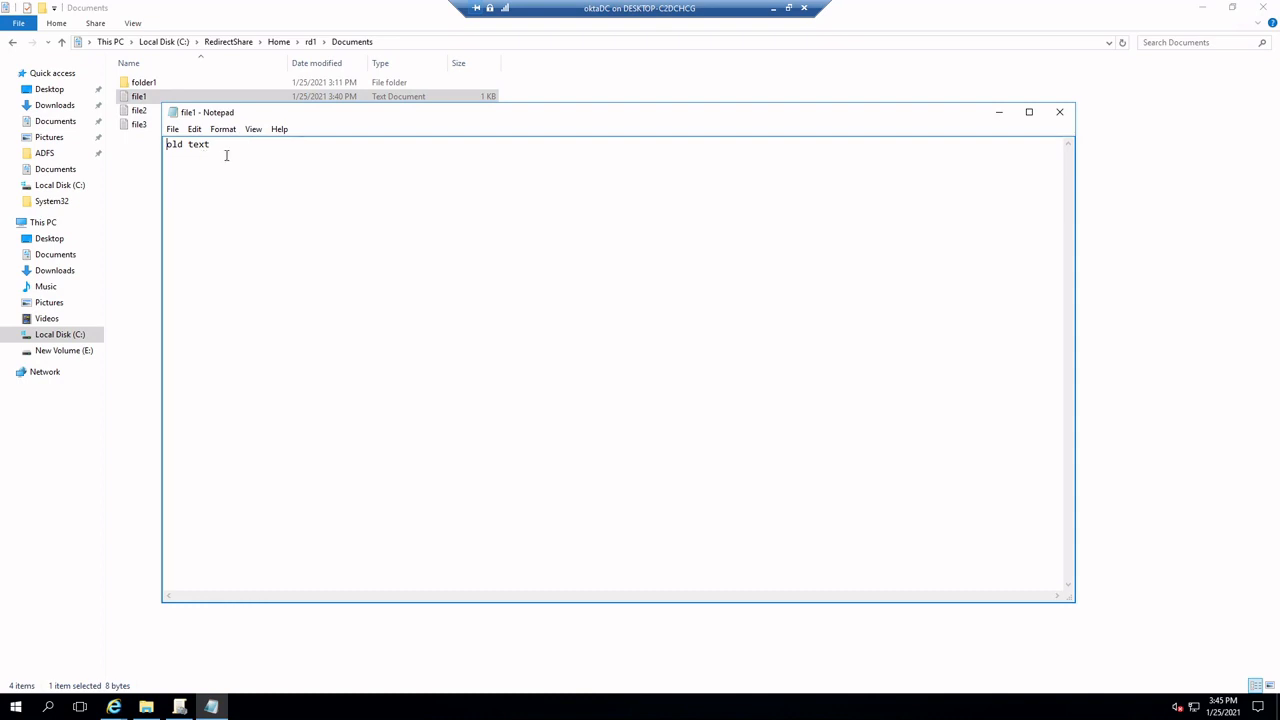
drag(300, 115, 315, 149)
drag(439, 148, 447, 165)
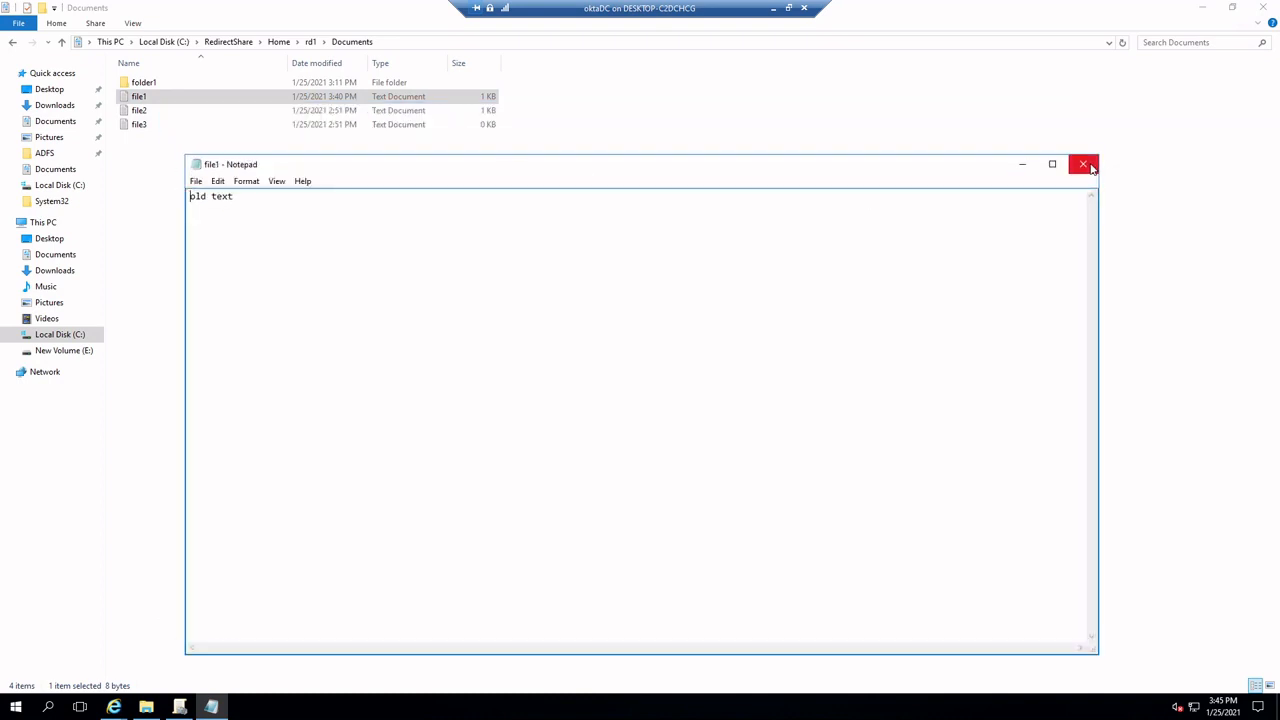
click(1090, 167)
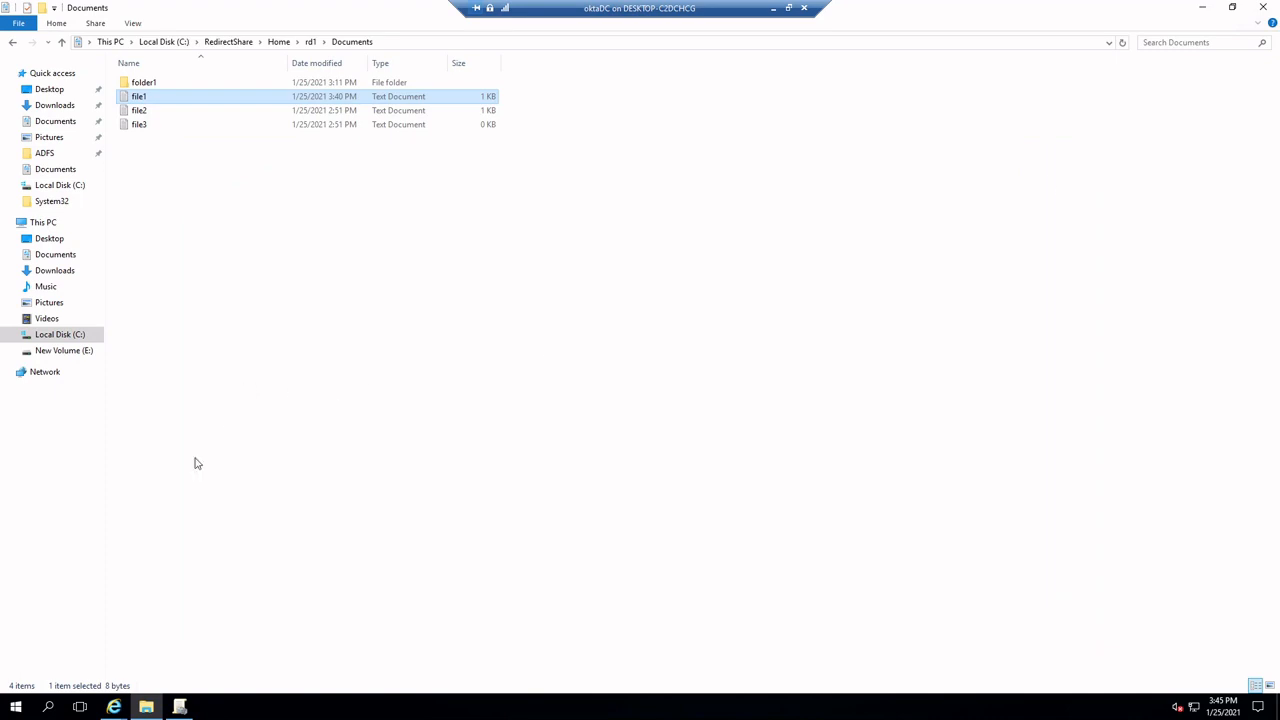
Switch to the SharePoint admin center in the browser and show the file share migration tasks
mouse_move(114, 707)
click(363, 660)
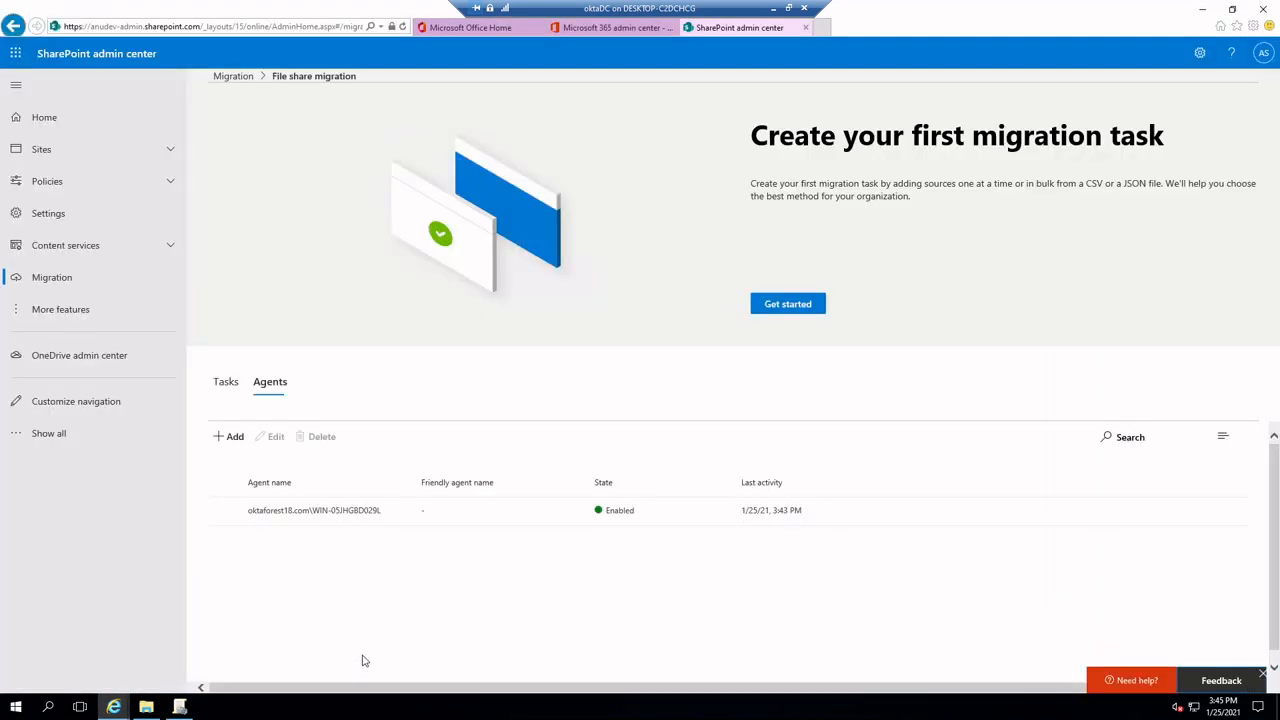
click(225, 388)
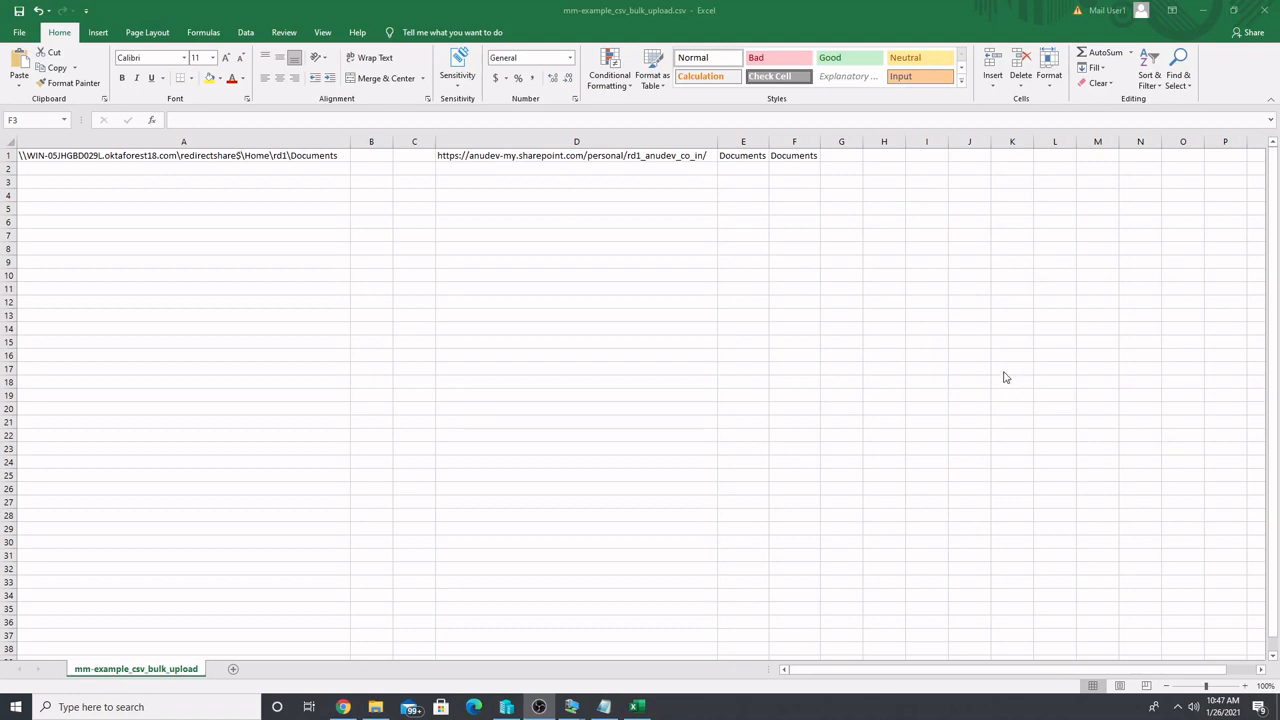
Review the source path, destination OneDrive URL, document library and target folder entries in row 1 of mm-example_csv_bulk_upload.csv
click(70, 156)
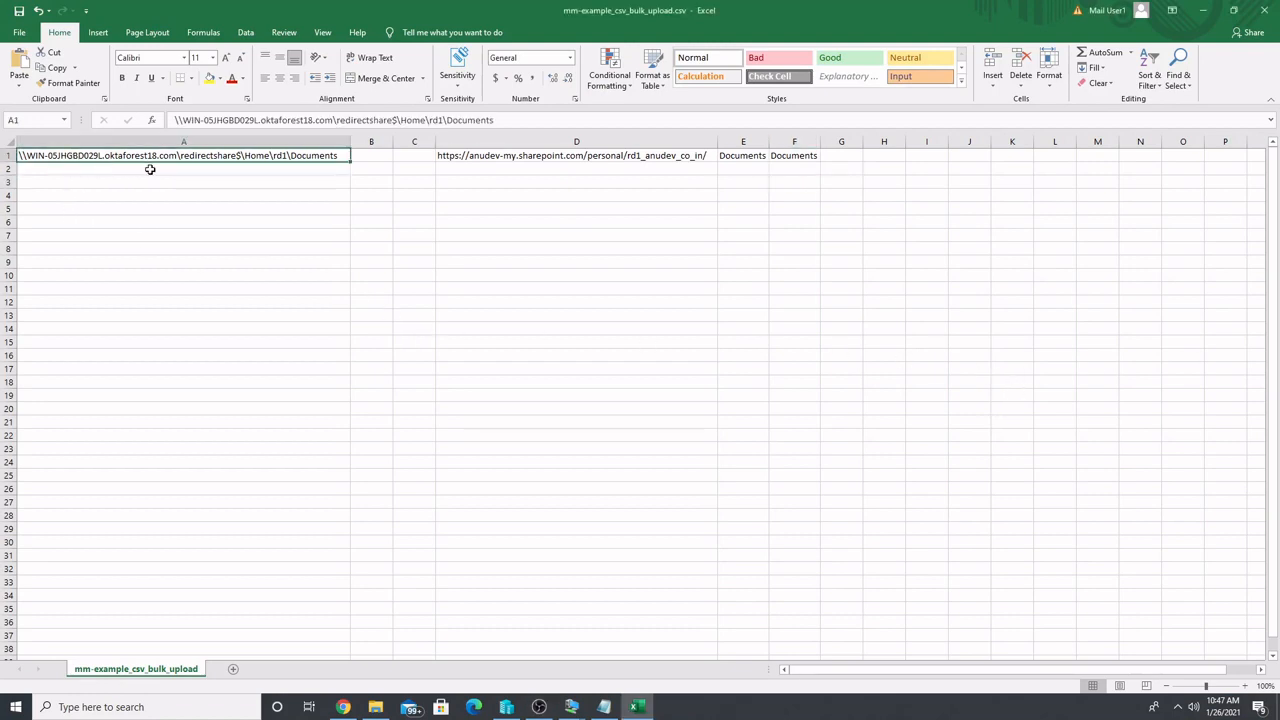
click(638, 158)
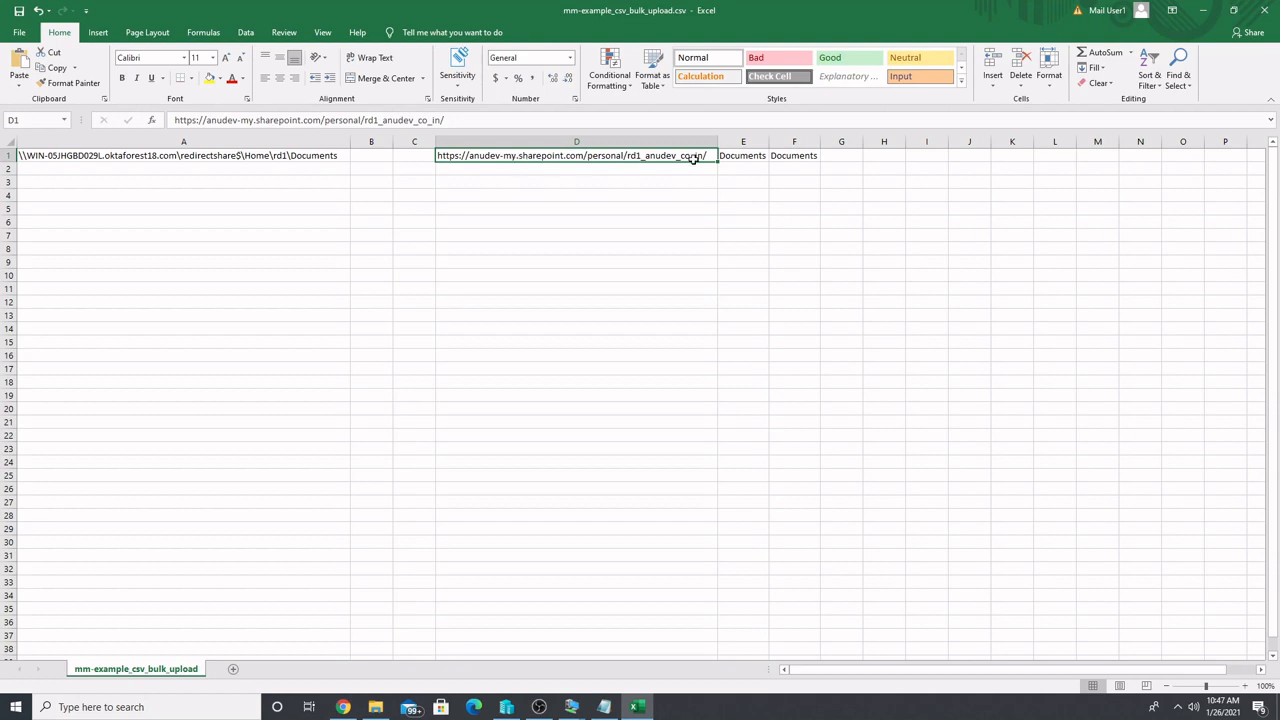
click(725, 158)
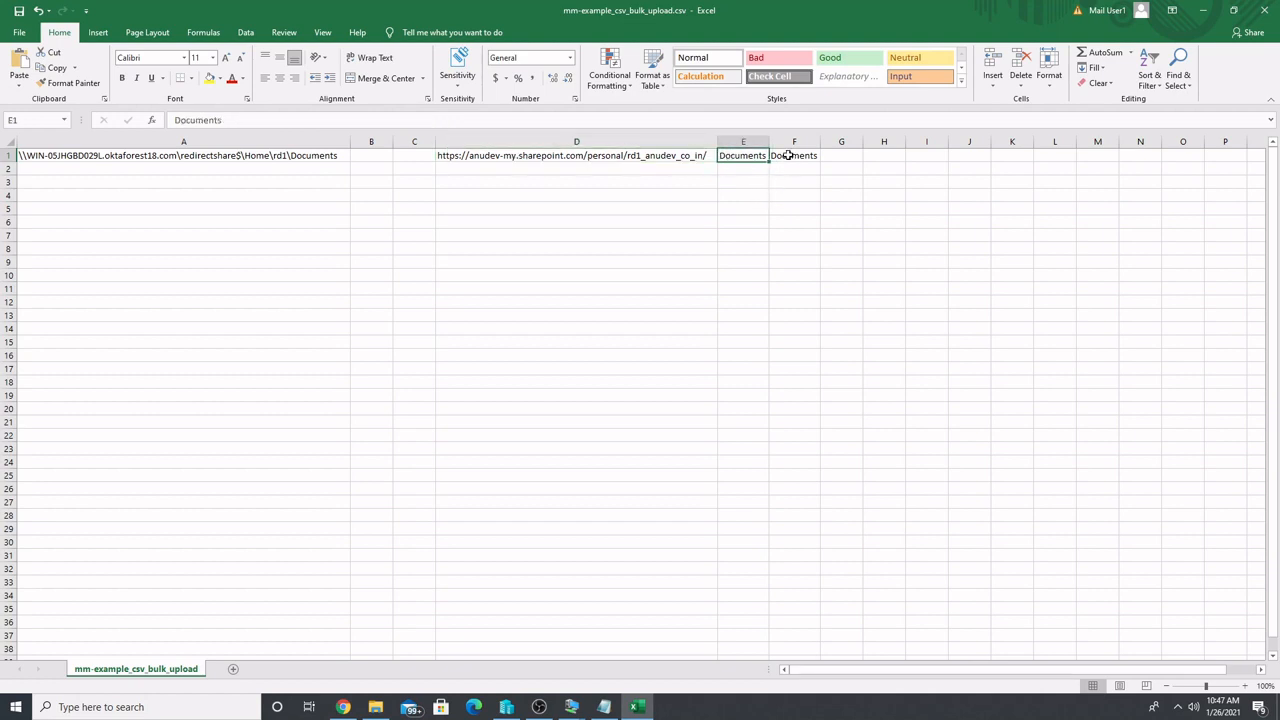
click(788, 155)
click(758, 155)
click(799, 157)
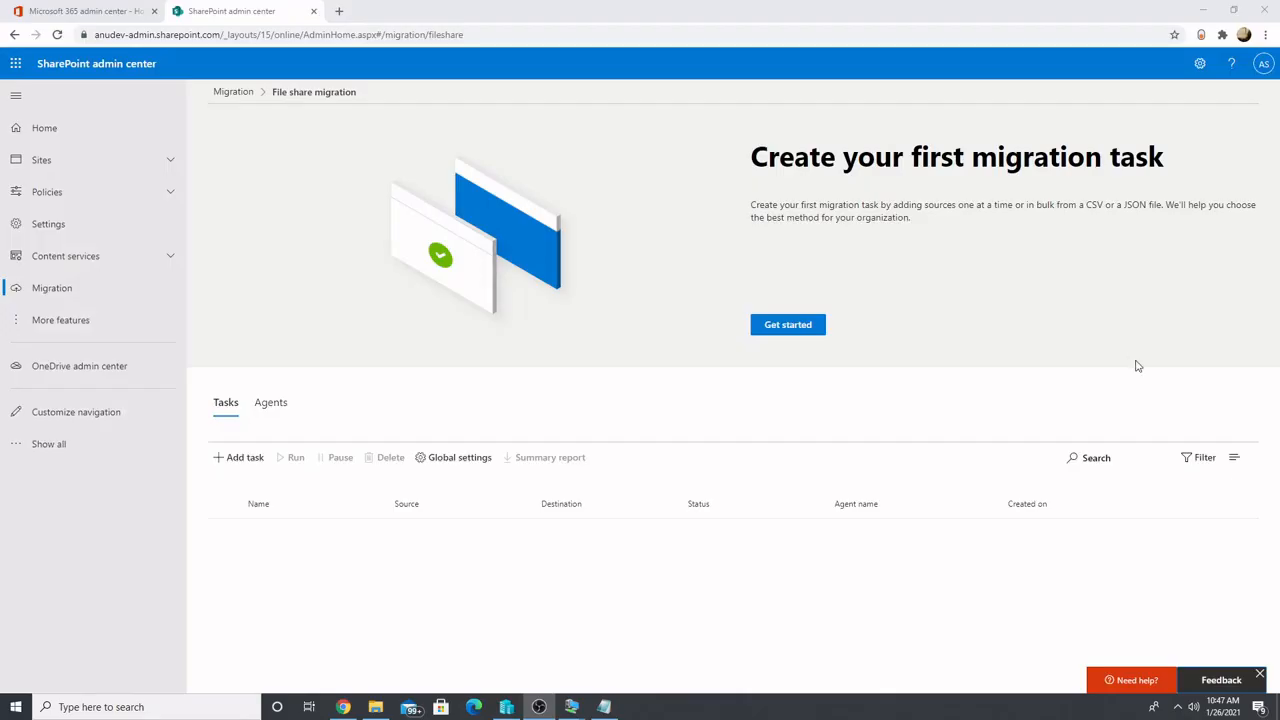
Add a file share migration task using the Bulk migration method and supply mm-example_csv_bulk_upload.csv as its file
click(230, 457)
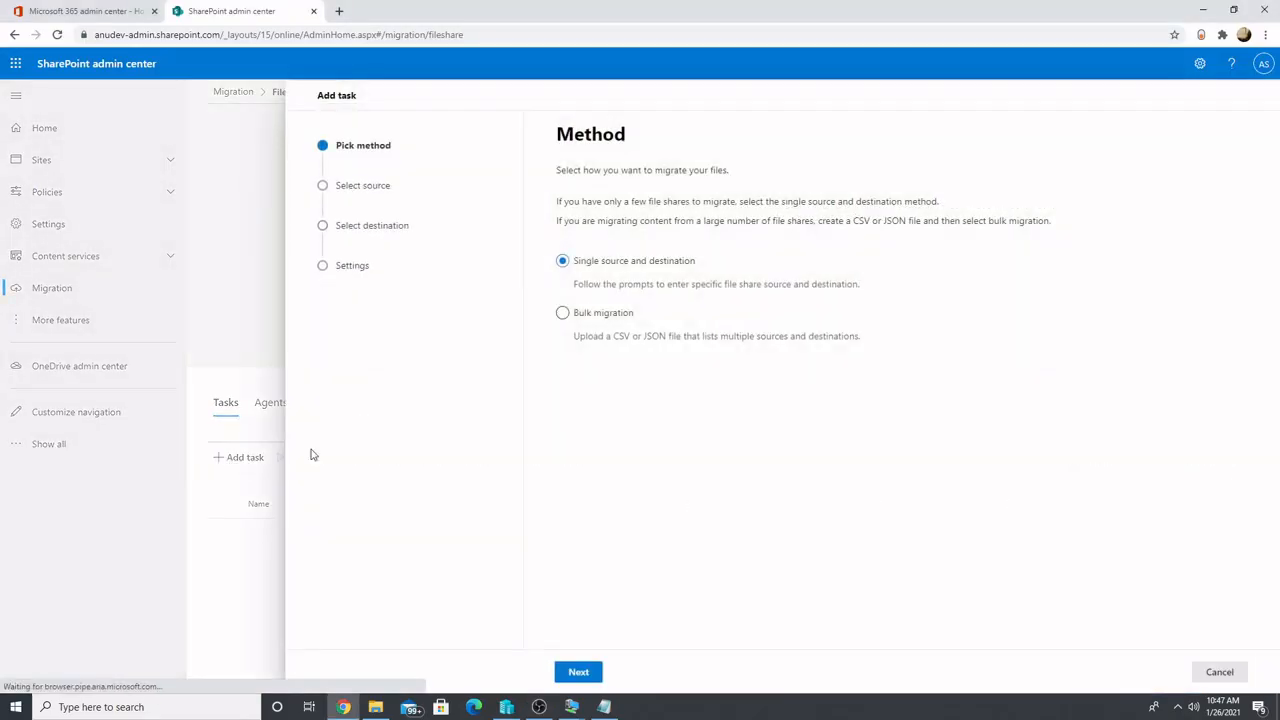
click(611, 316)
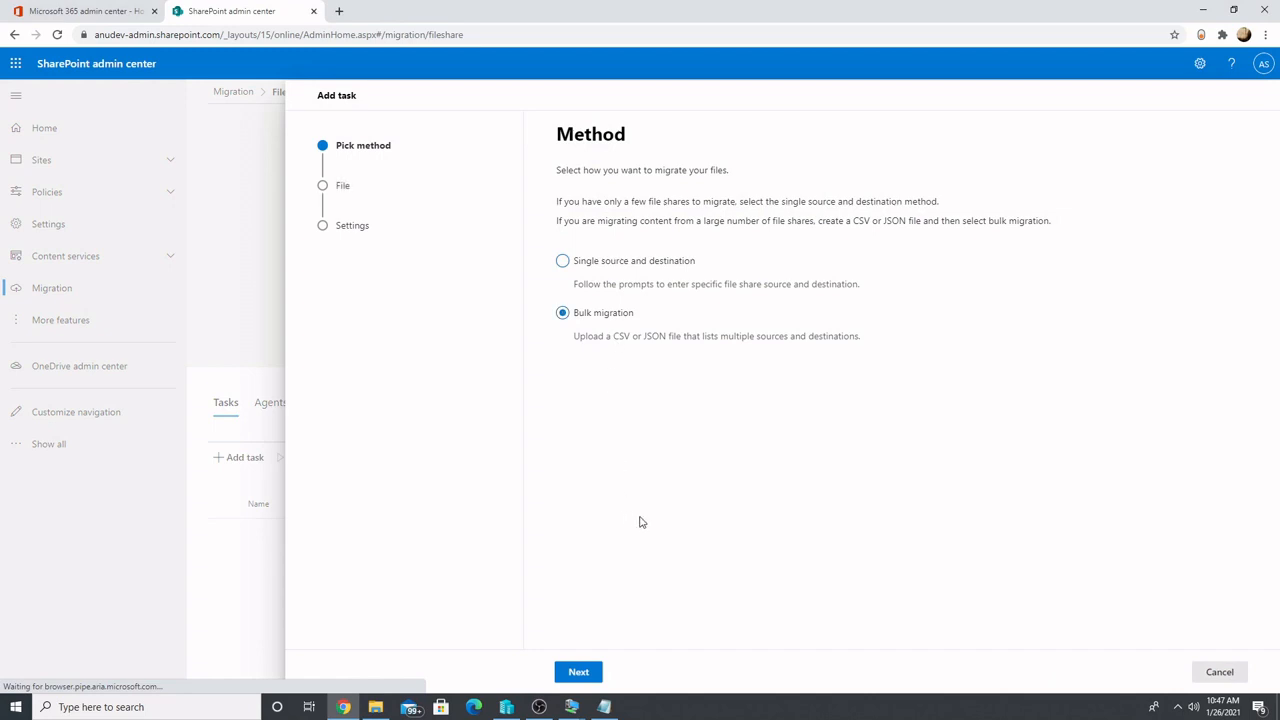
click(580, 672)
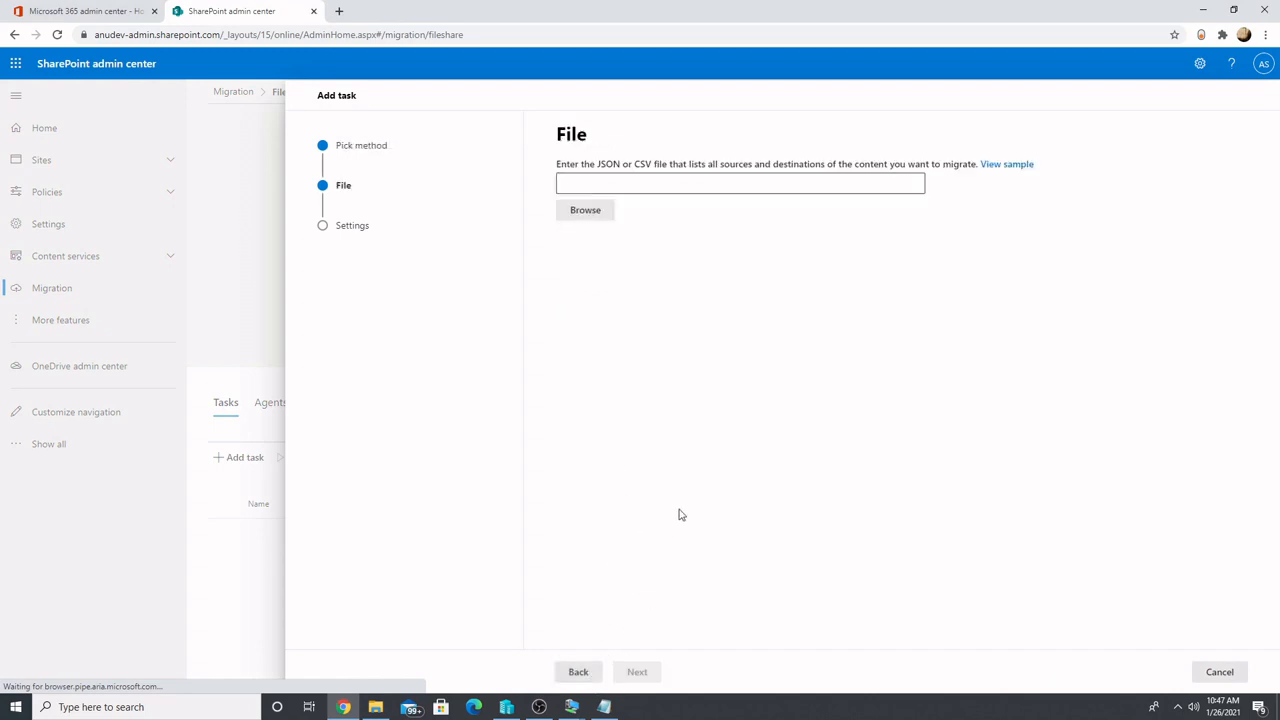
click(587, 212)
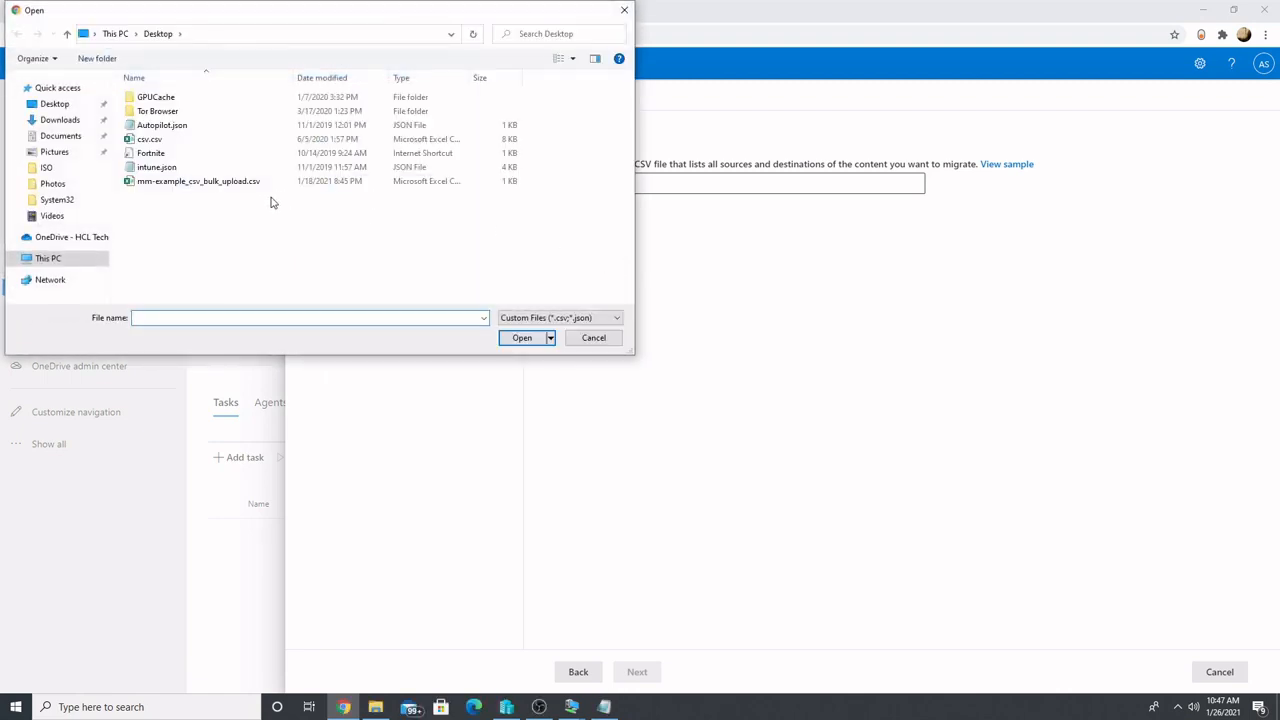
double_click(200, 181)
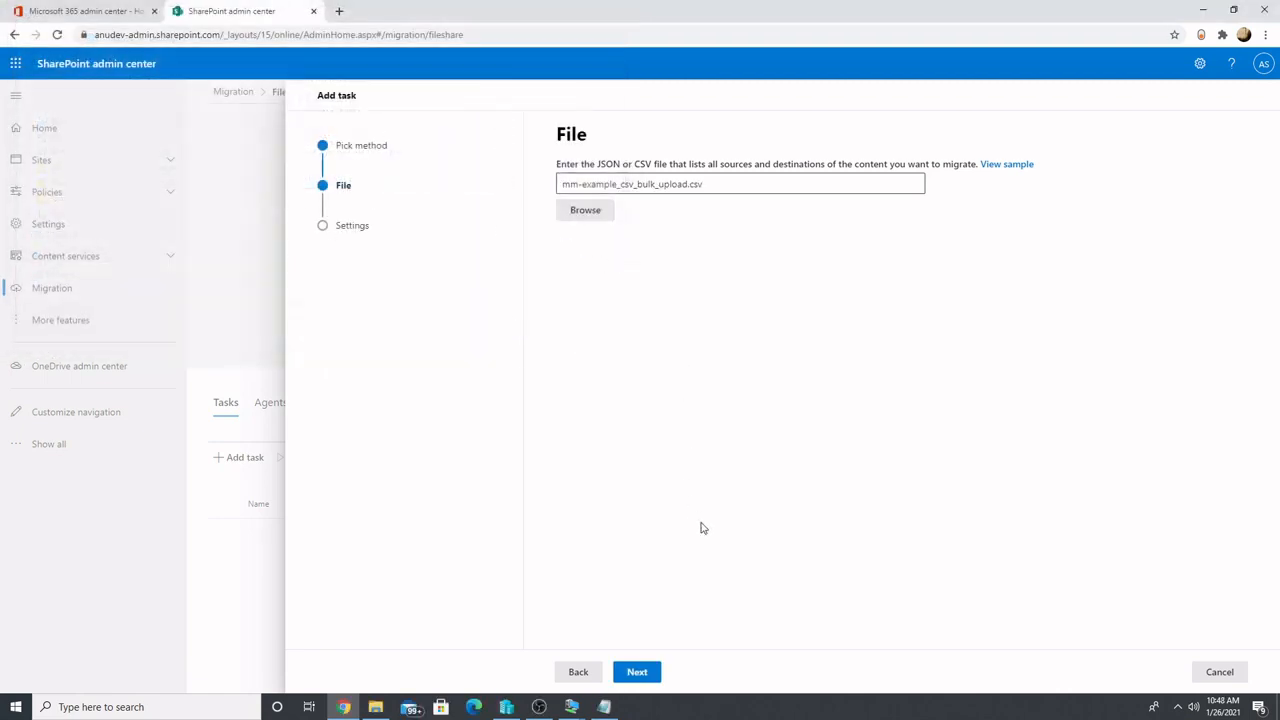
click(638, 672)
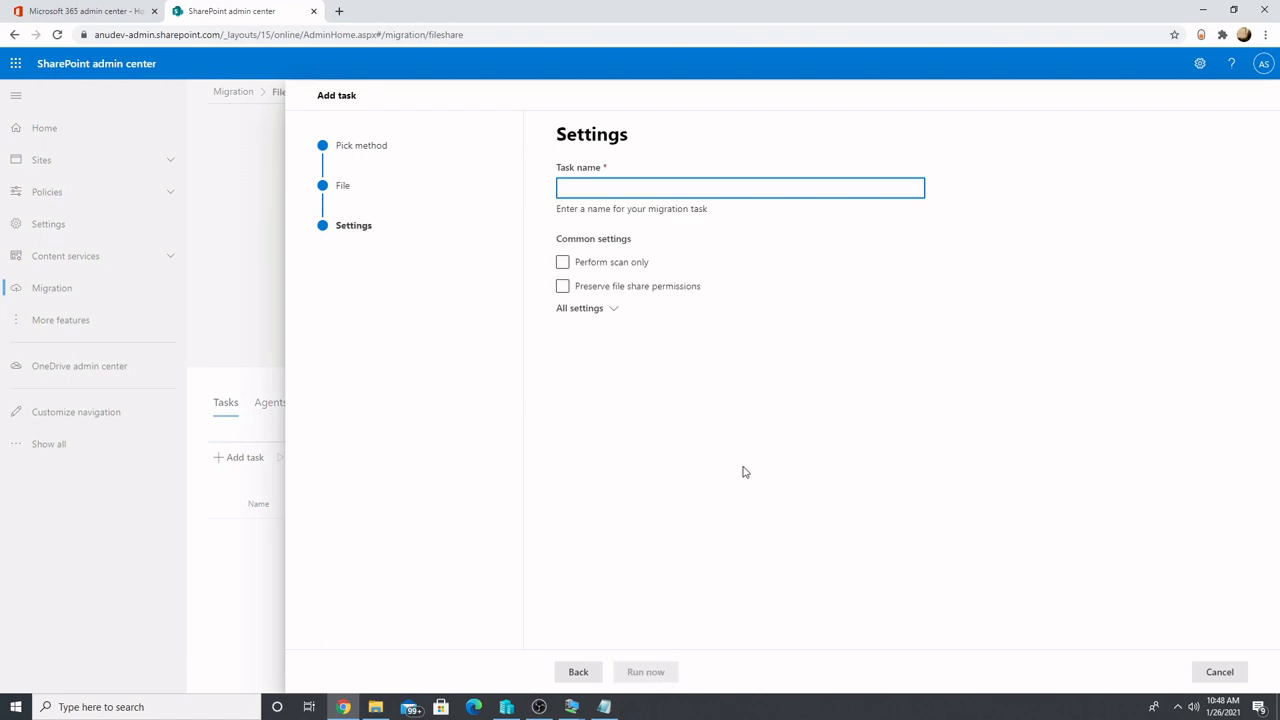
Name the migration task task1 and run it immediately
text(t)
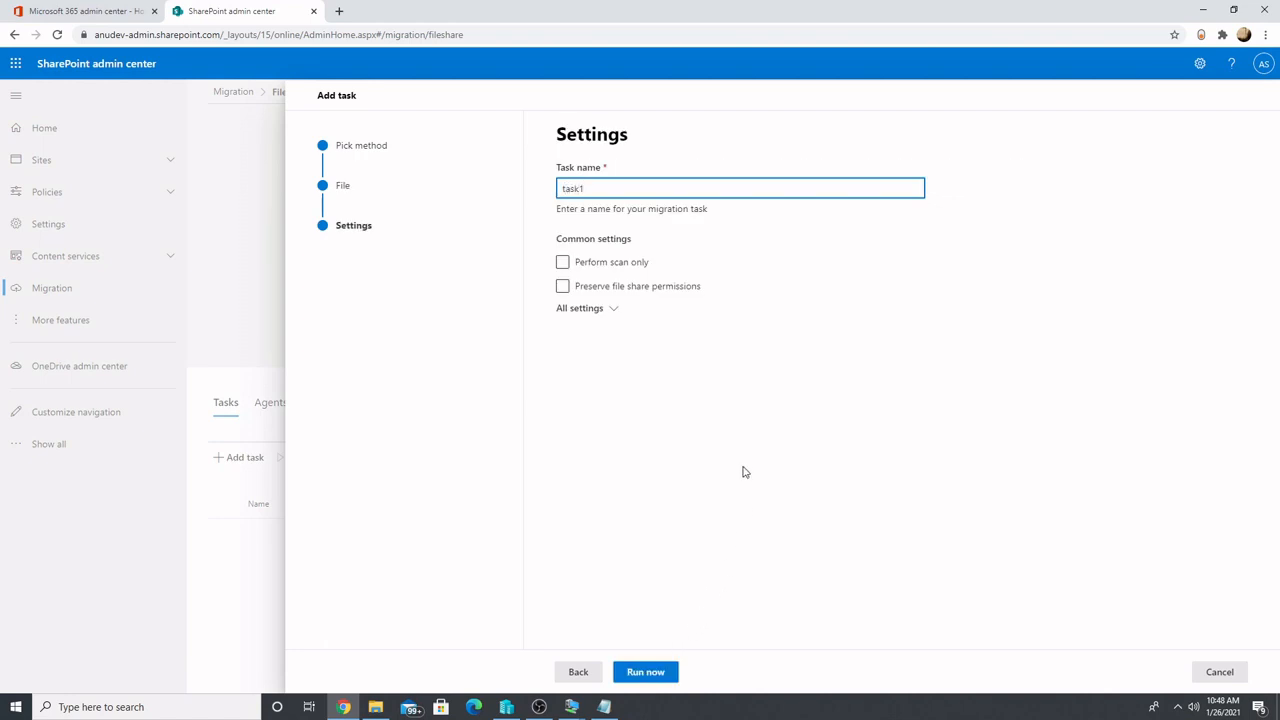
text(ask1)
click(658, 672)
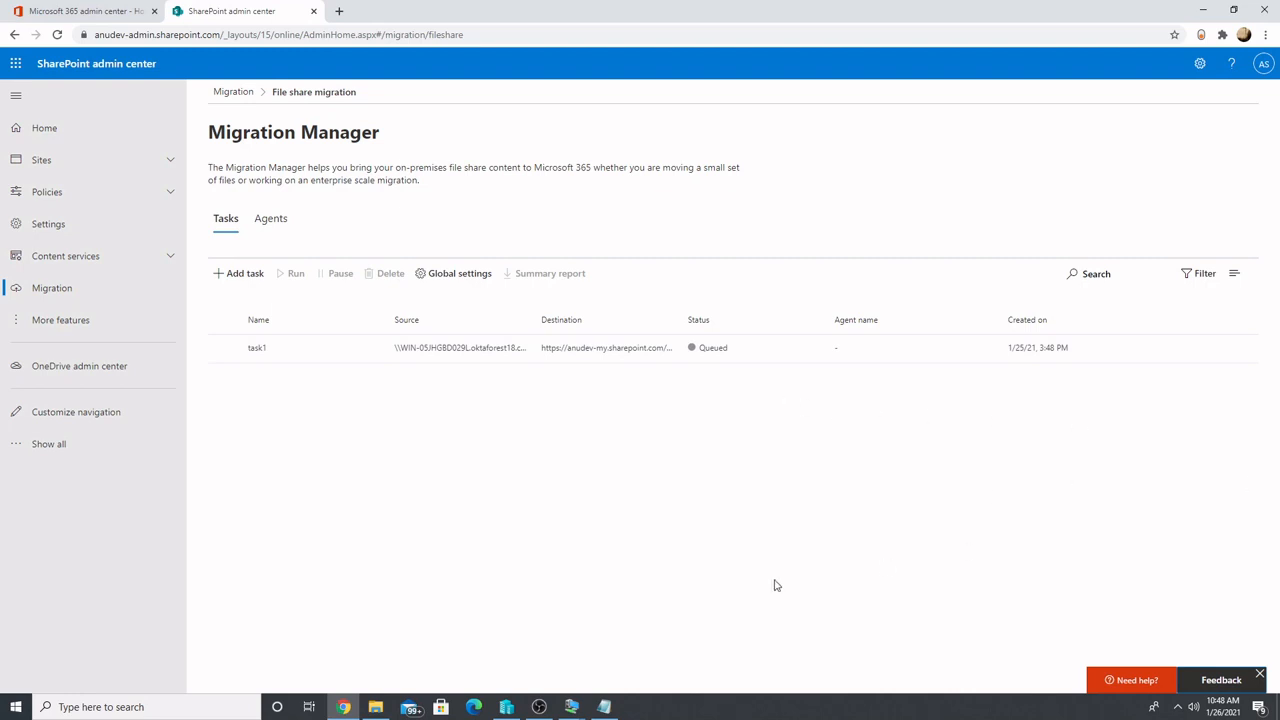
Switch to the Win10Okta virtual machine and examine the contents of the OneDrive - anudev folder
mouse_move(571, 703)
click(607, 680)
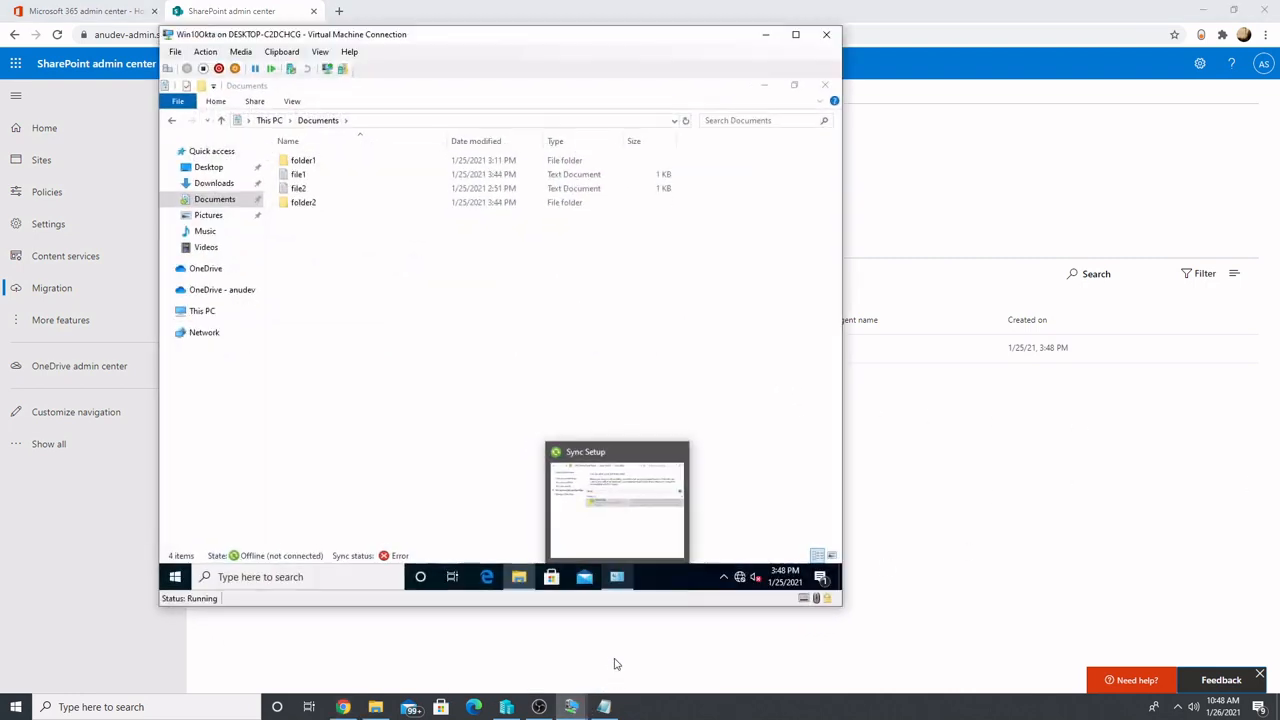
click(240, 297)
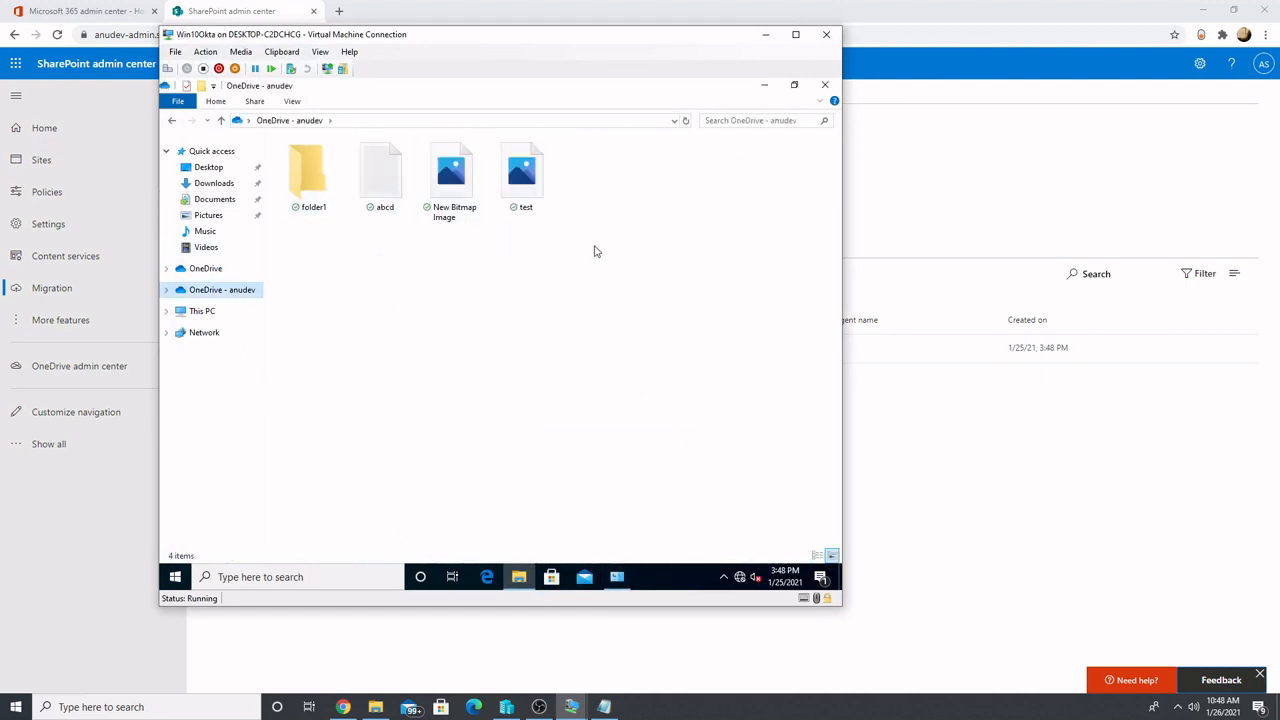
drag(597, 240, 316, 170)
click(410, 297)
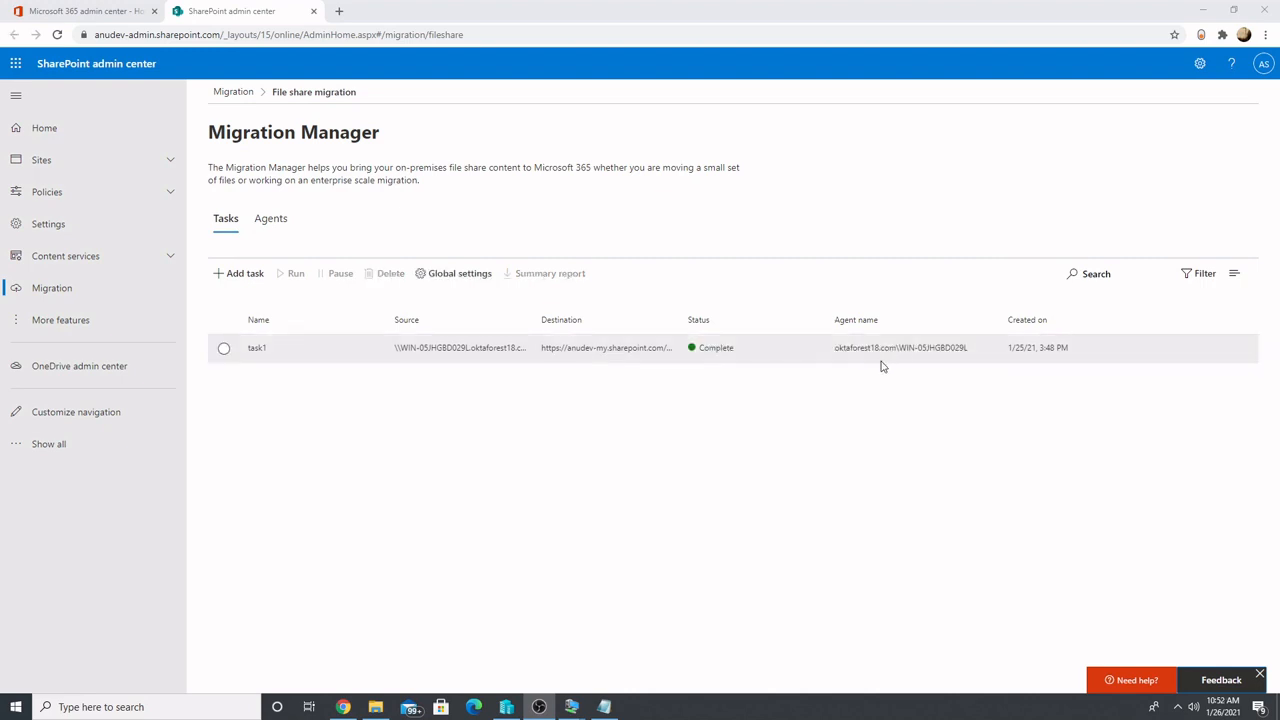
Switch to the Win10Okta virtual machine and connect its network adapter to the Internal virtual switch
mouse_move(571, 707)
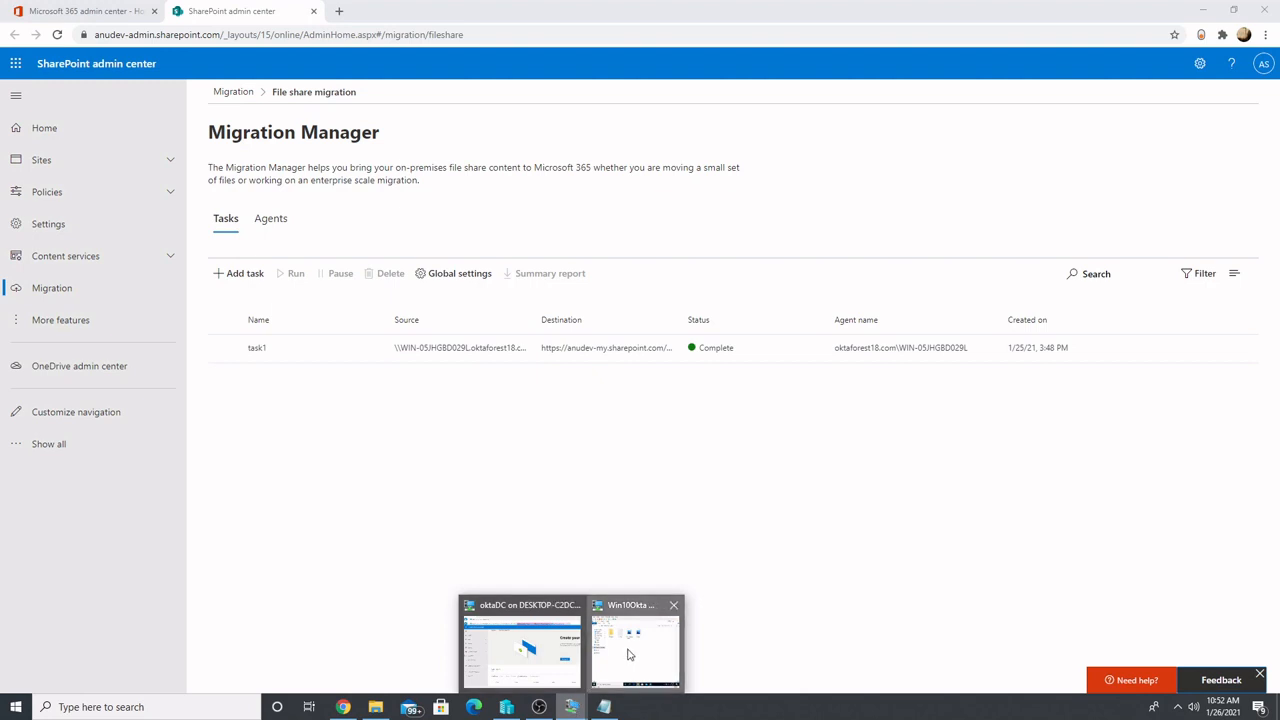
click(629, 654)
click(382, 335)
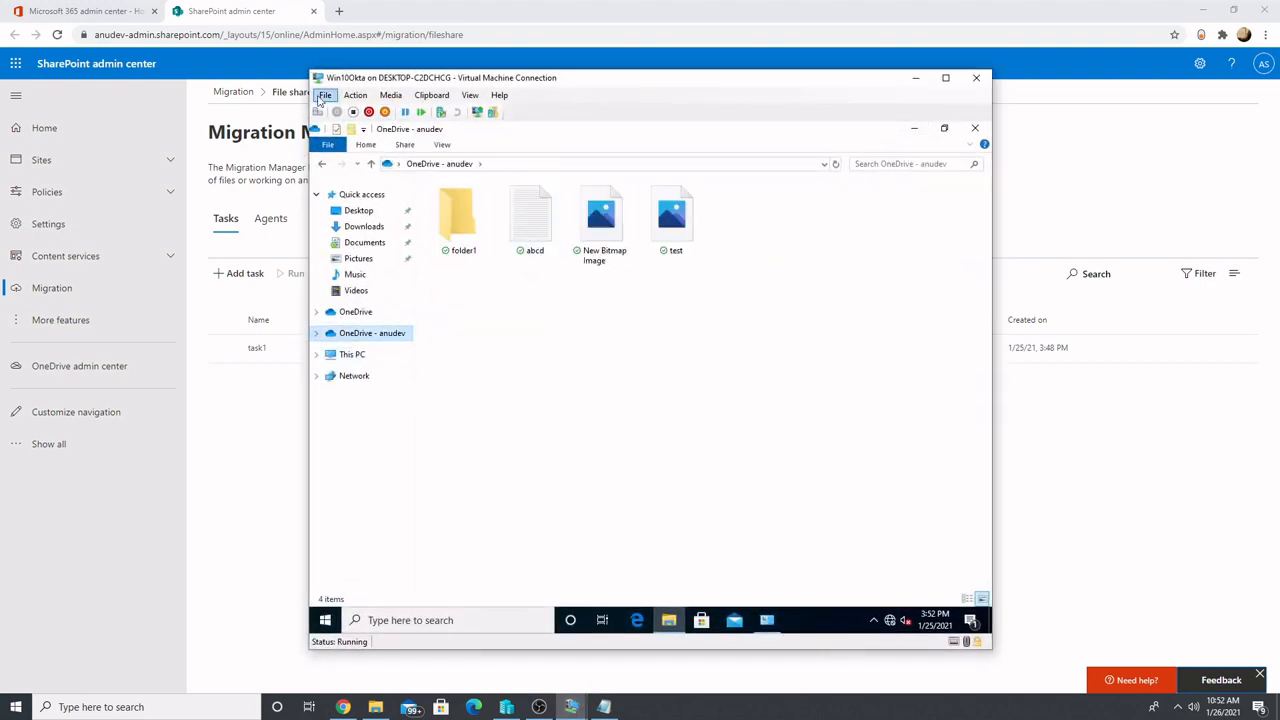
click(324, 95)
click(338, 108)
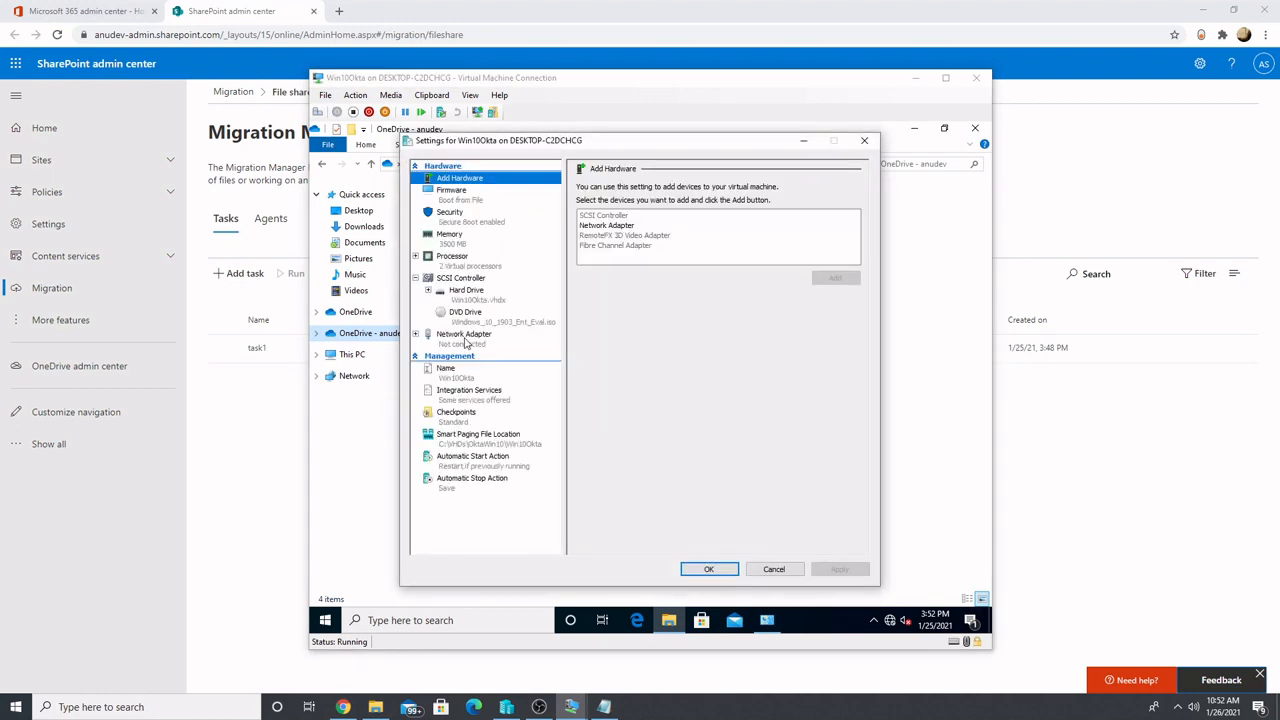
click(465, 337)
click(690, 212)
click(630, 238)
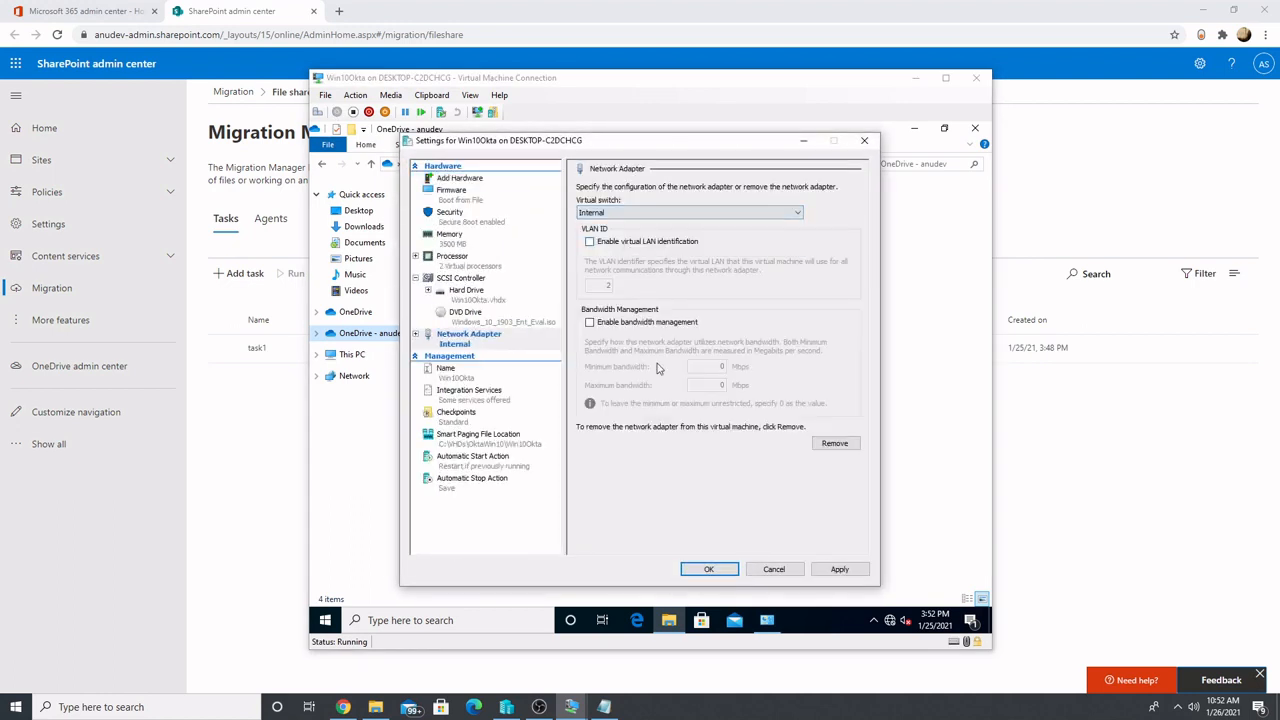
click(710, 569)
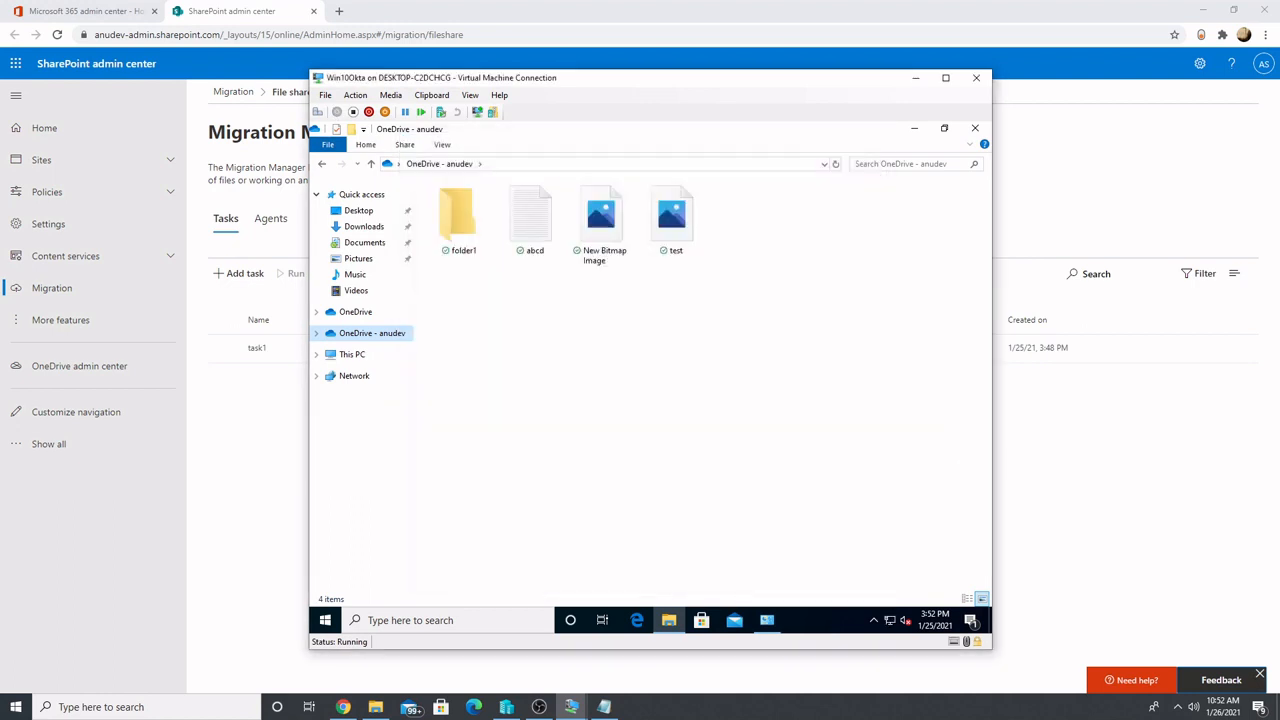
Compare the contents of the Documents folder in OneDrive - anudev with the redirected Documents folder in Quick access
click(372, 349)
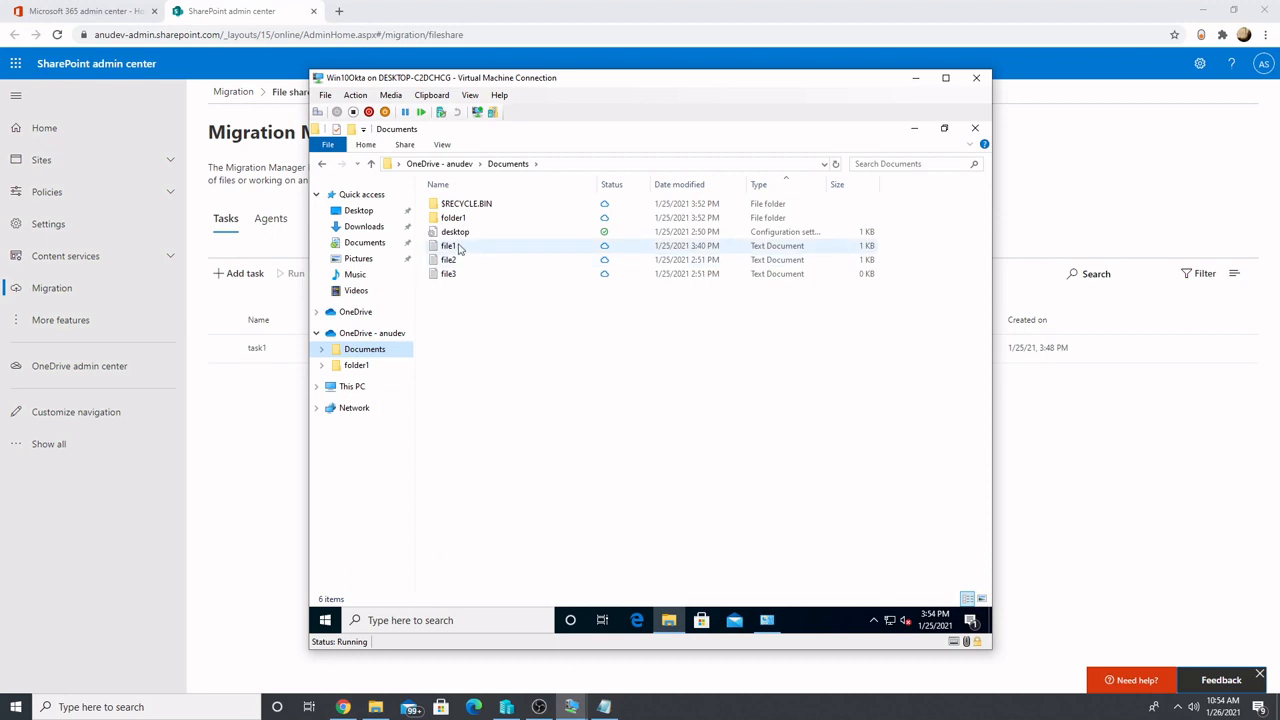
mouse_move(462, 222)
click(368, 246)
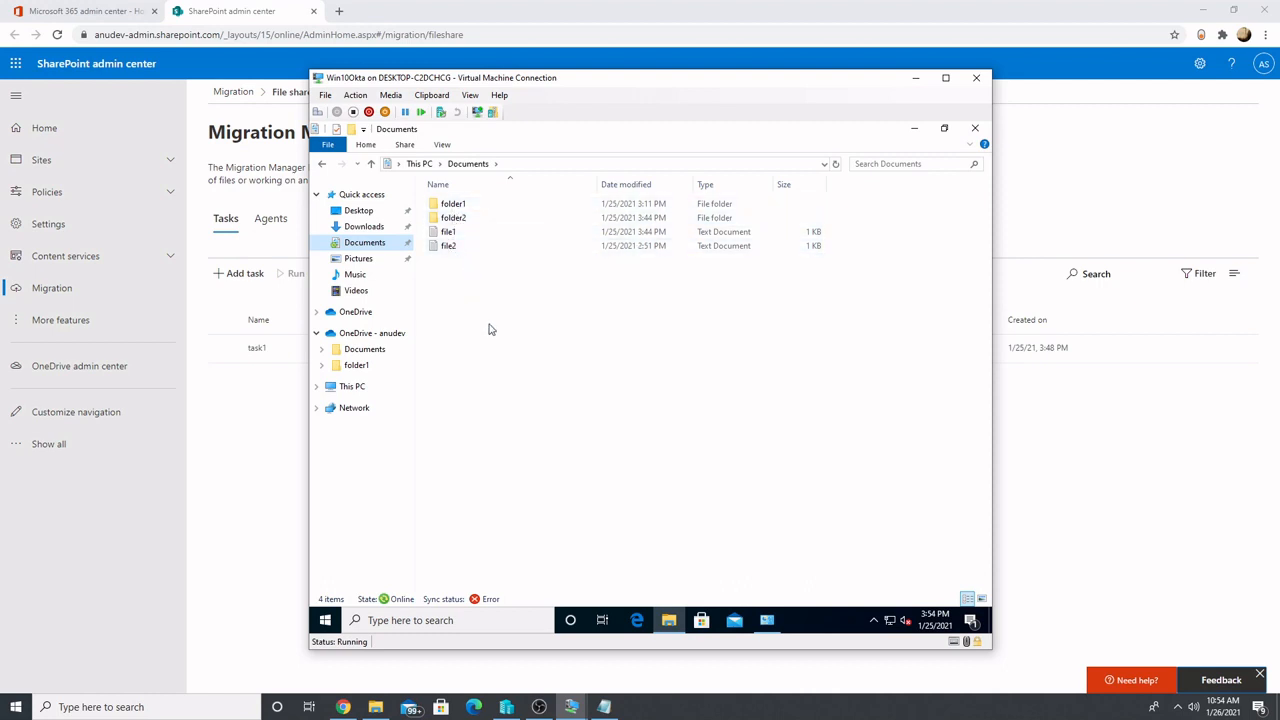
click(381, 349)
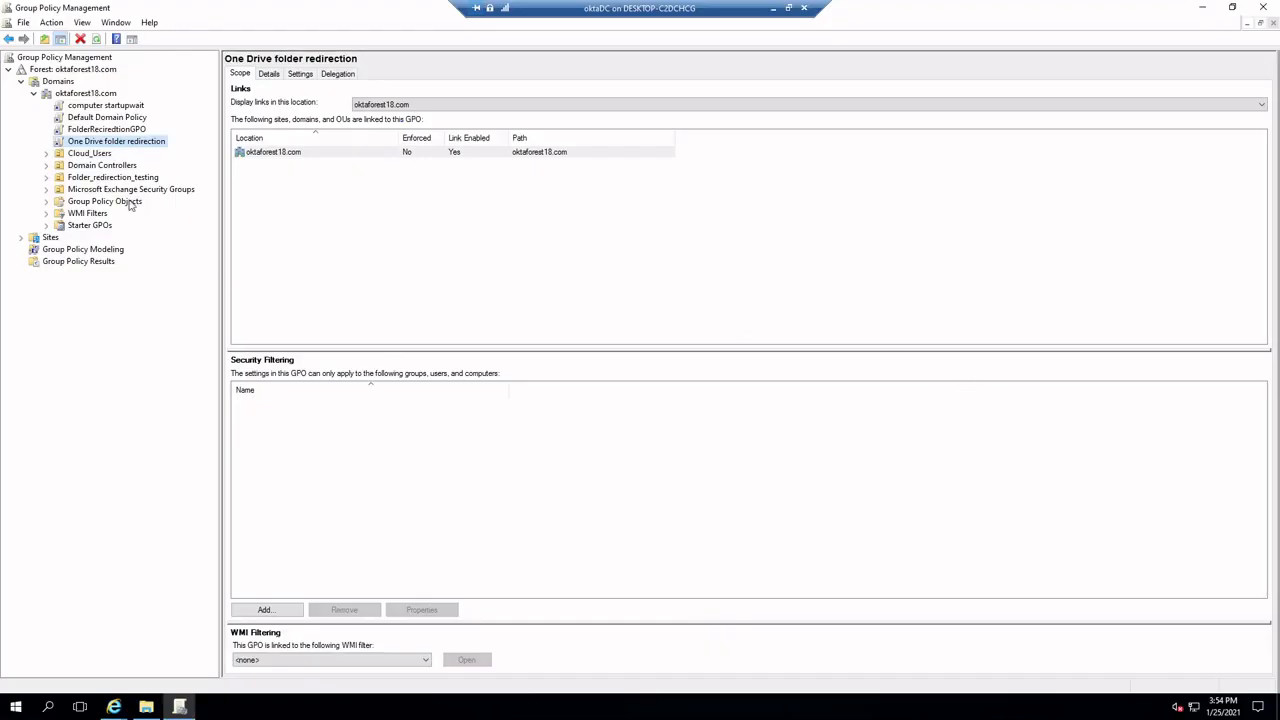
On the oktaDC server, remove the rd1 user from the security filtering of FolderReciredtionGPO
click(114, 131)
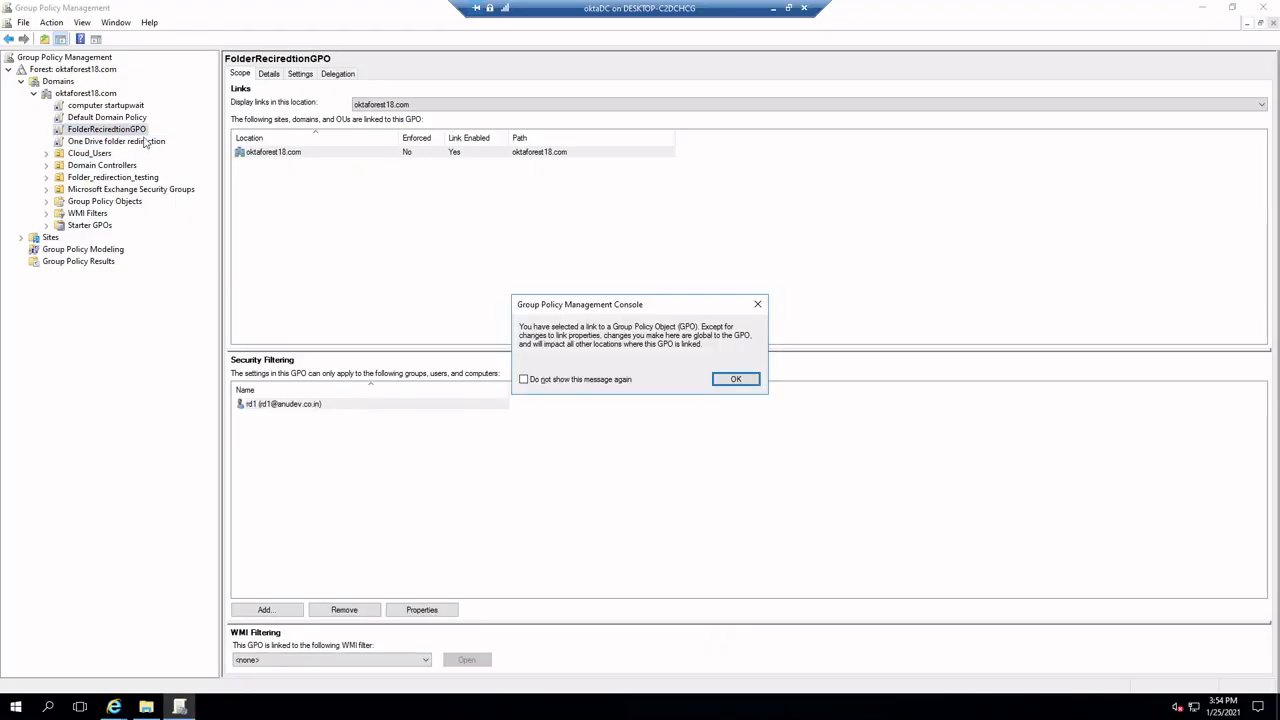
click(734, 380)
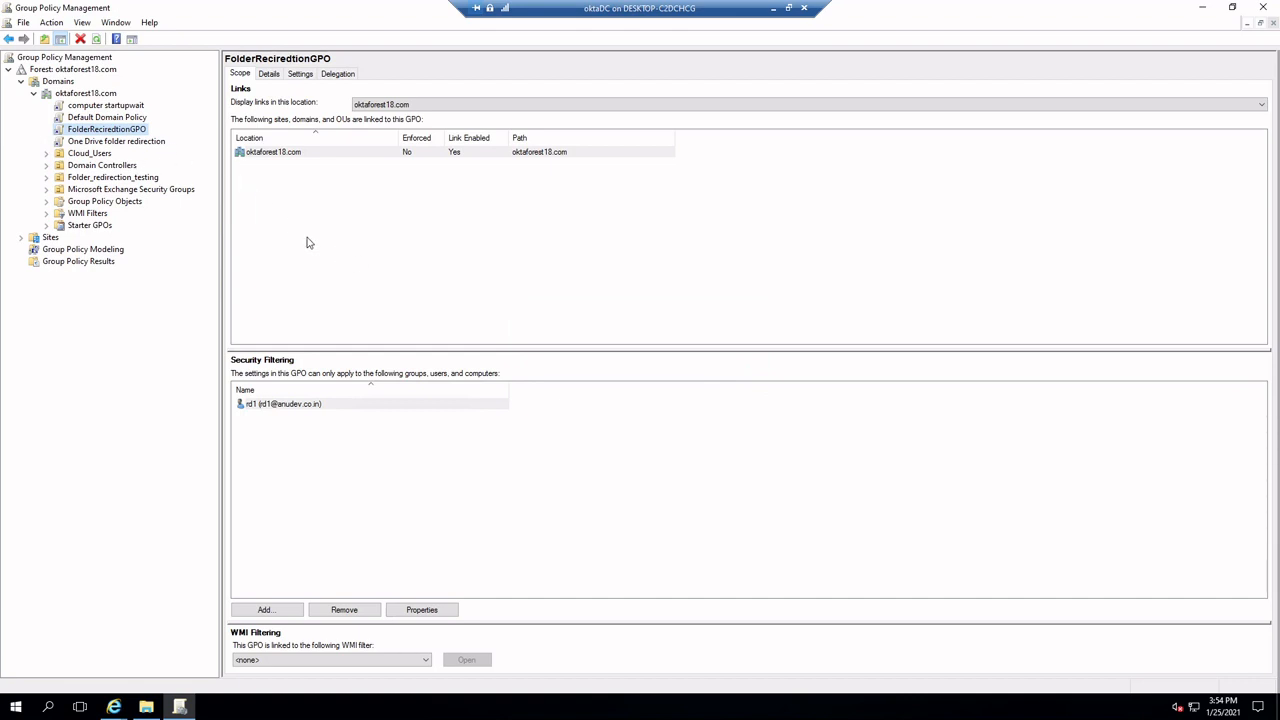
click(295, 406)
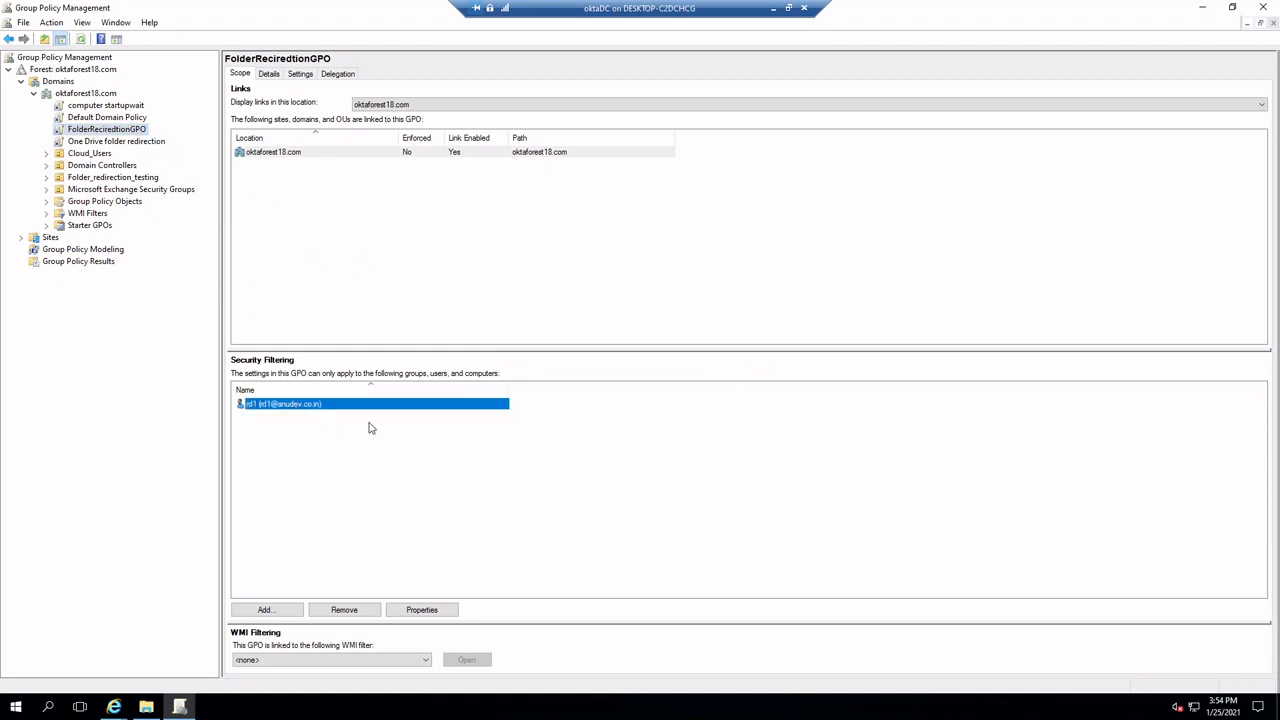
click(351, 609)
click(644, 388)
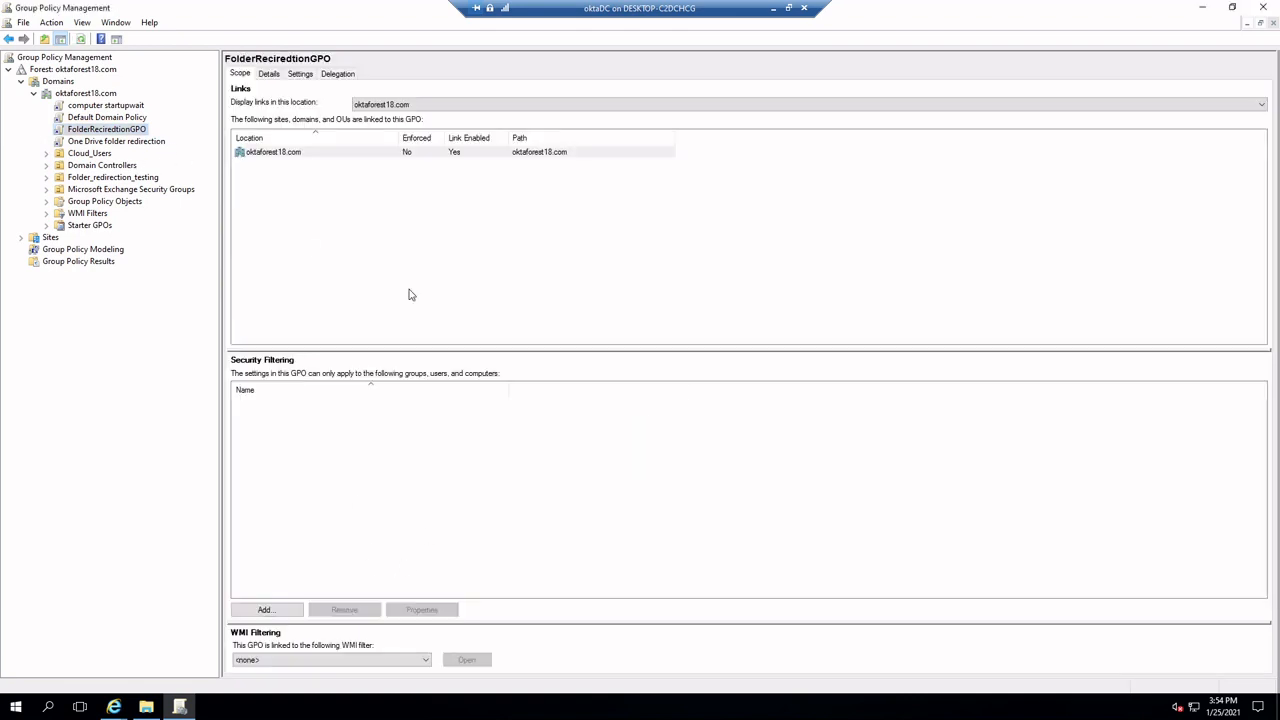
Add the rd1 user to the security filtering of the One Drive folder redirection GPO
click(118, 142)
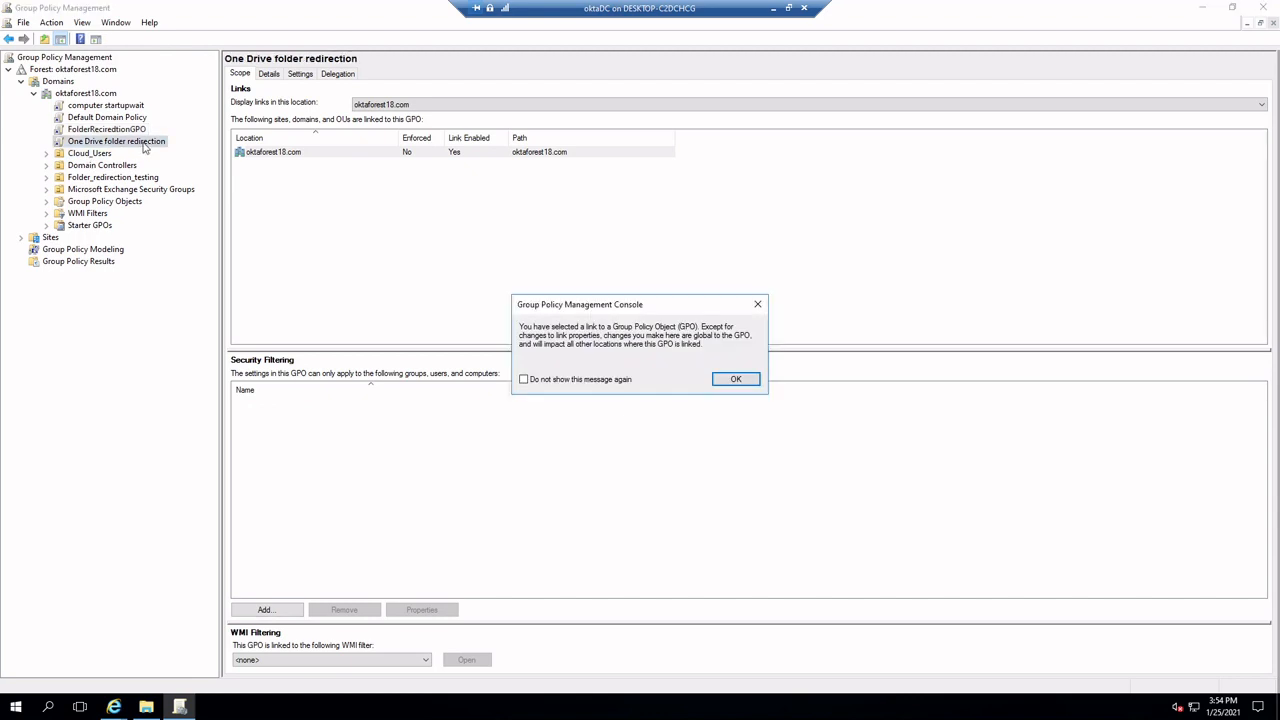
click(736, 379)
click(265, 609)
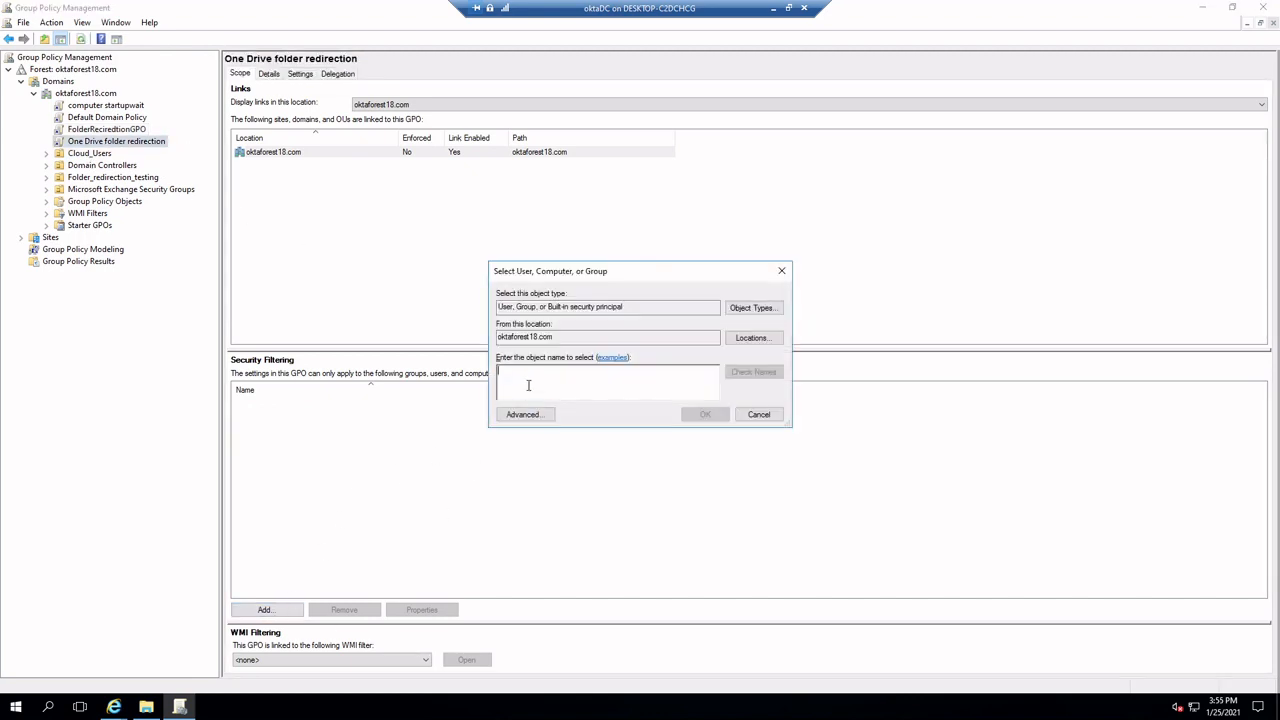
text(rd1)
click(751, 373)
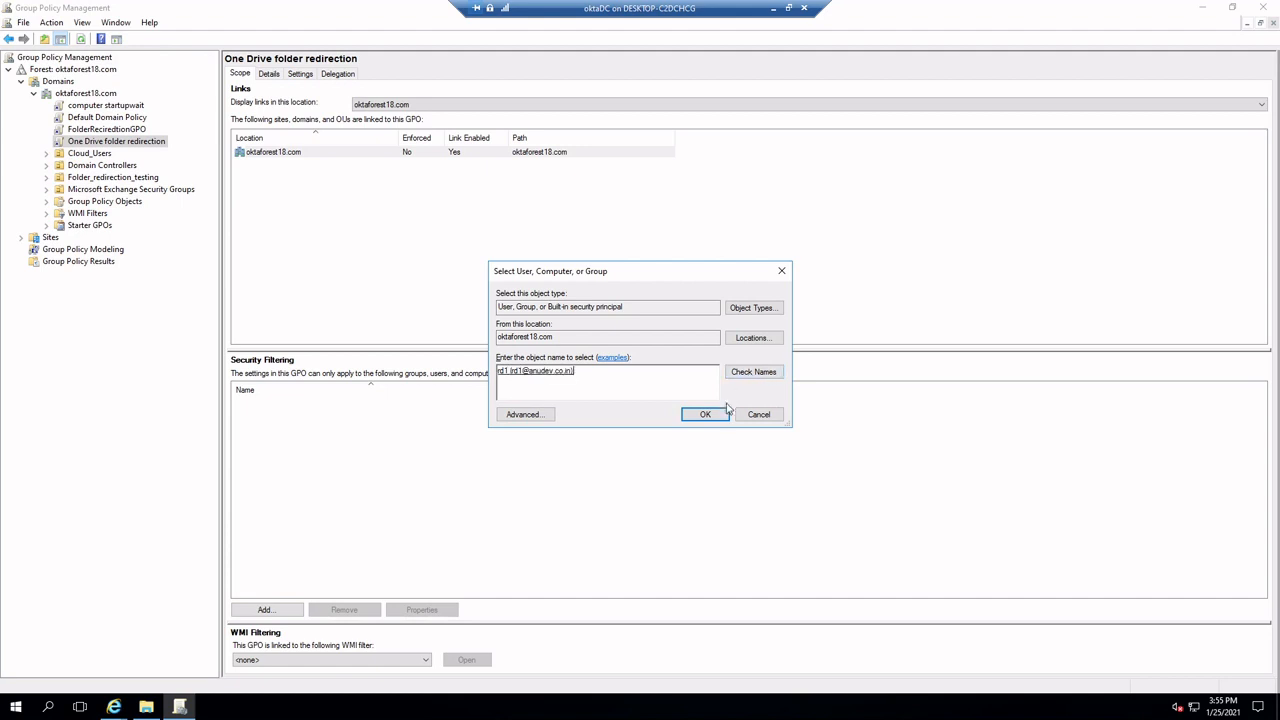
click(704, 414)
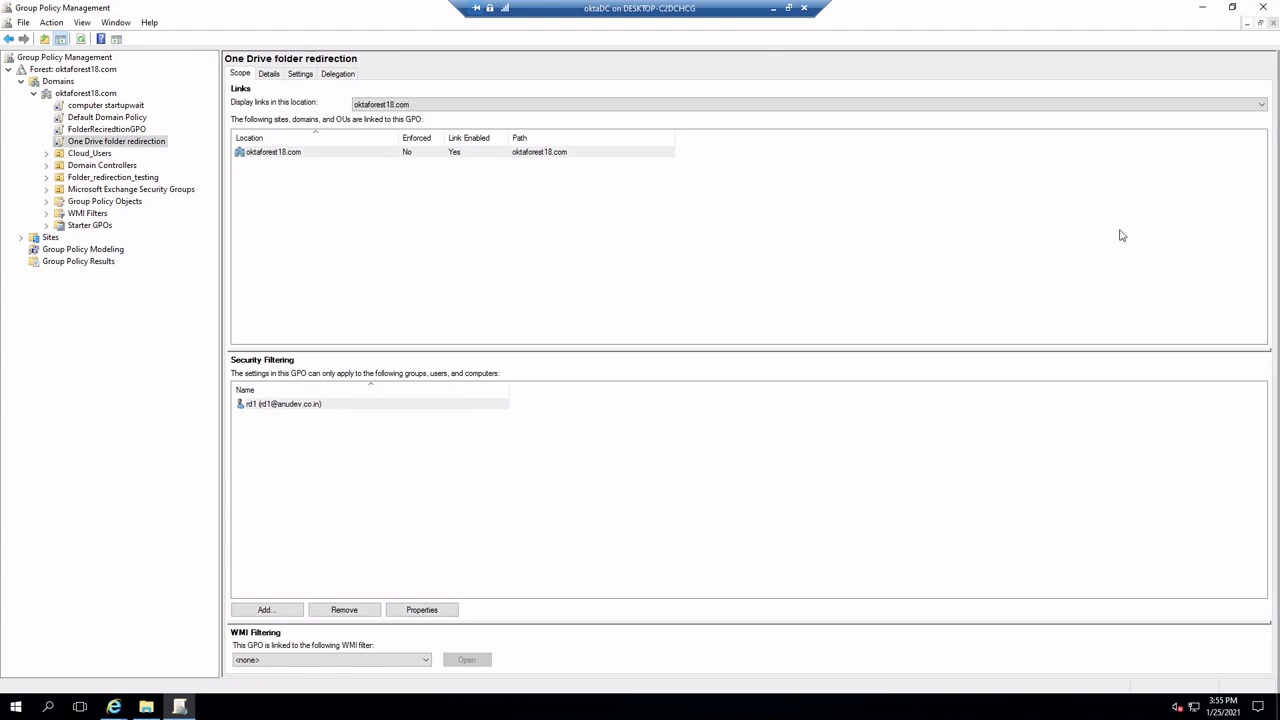
Return to the Win10Okta virtual machine and run gpupdate /force in Command Prompt
click(774, 8)
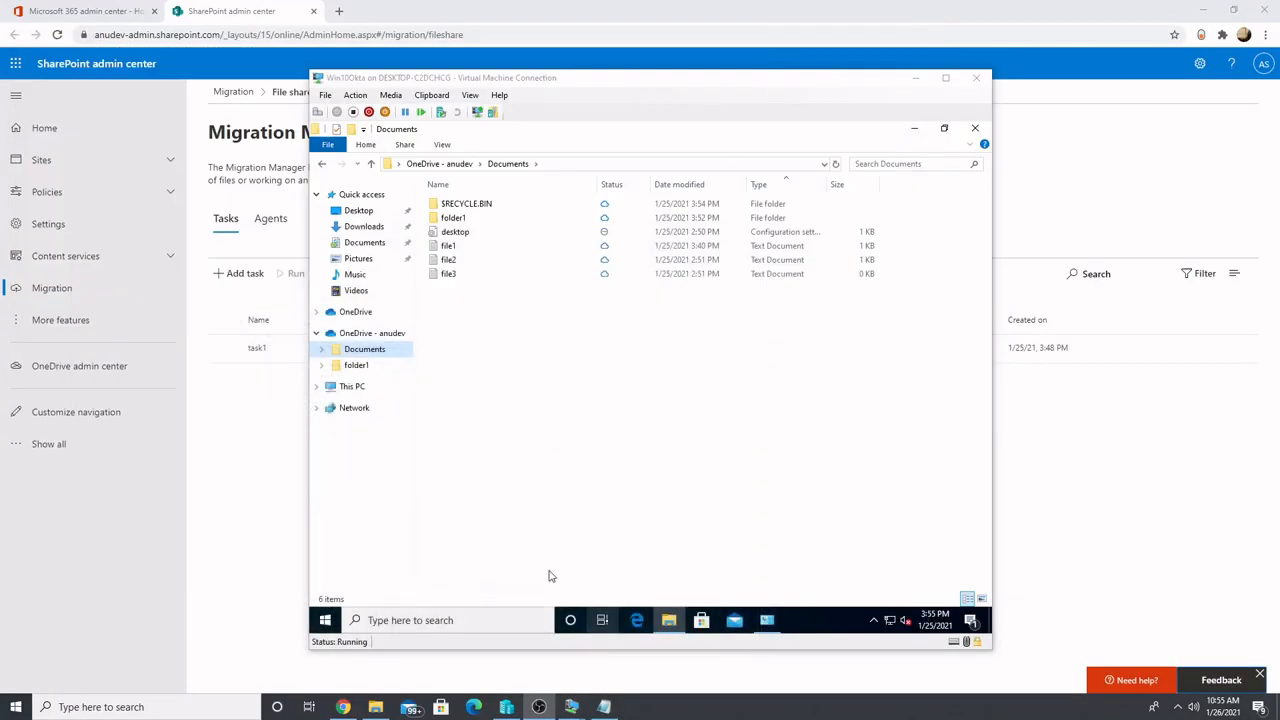
click(326, 621)
text(cmd)
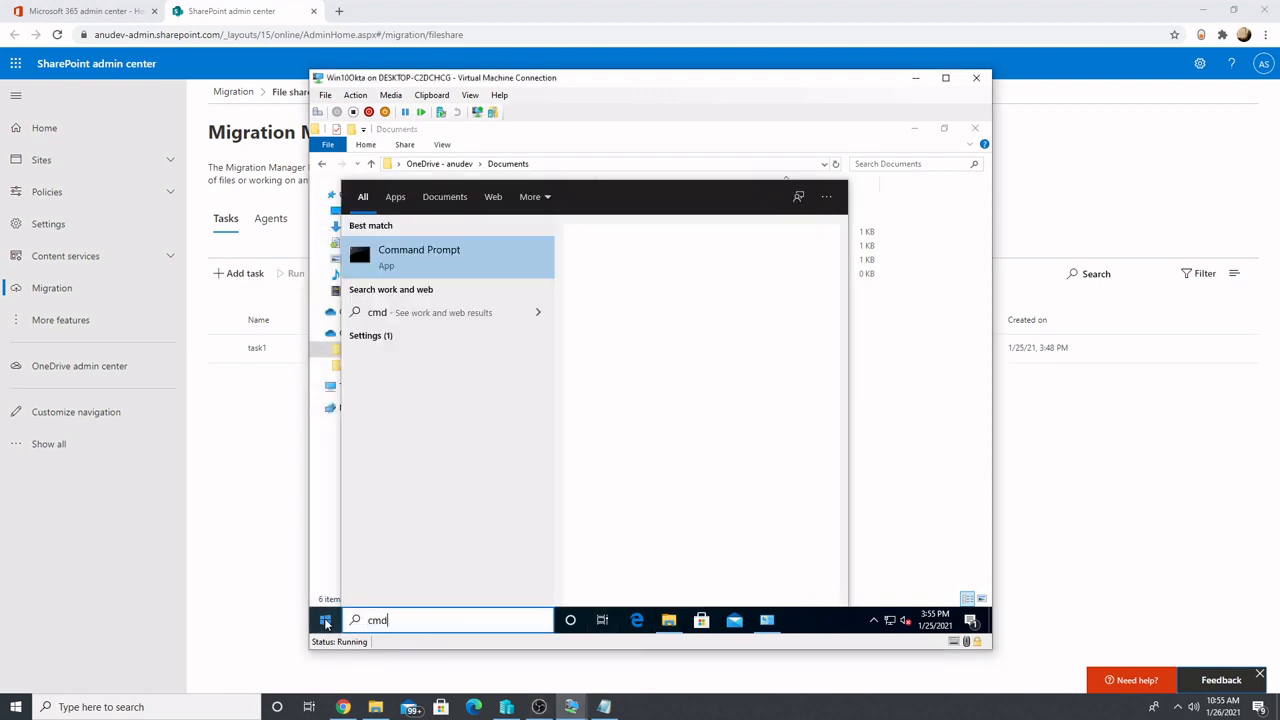
key(Return)
text(gp)
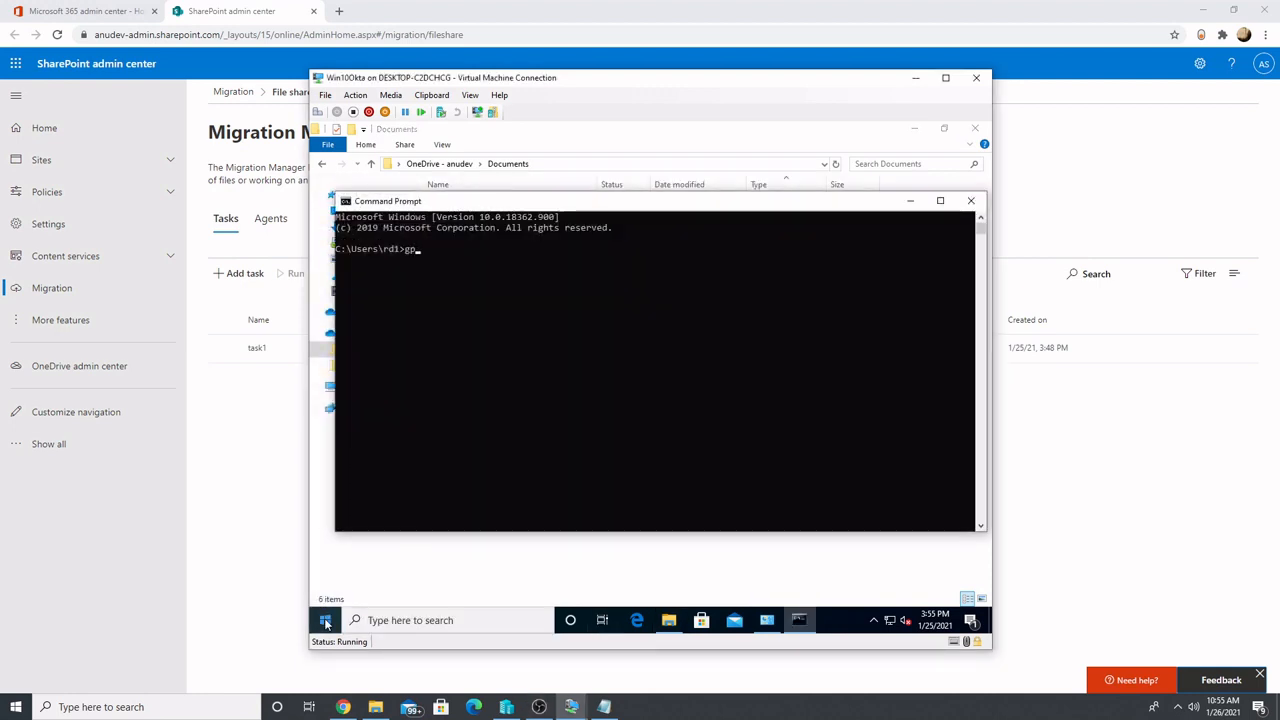
text(upd)
key(BackSpace)
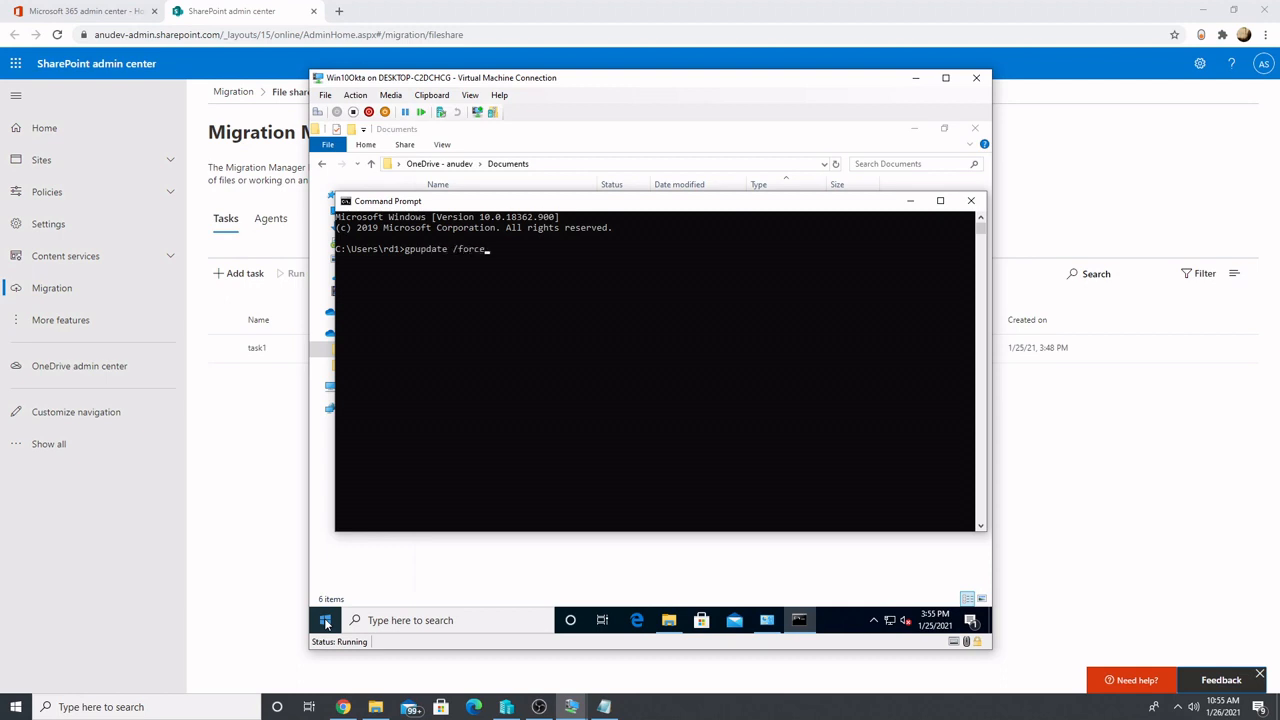
key(Return)
Agree to log off so the folder redirection policy applies, and dismiss the Windows lock screen to sign back in
click(677, 377)
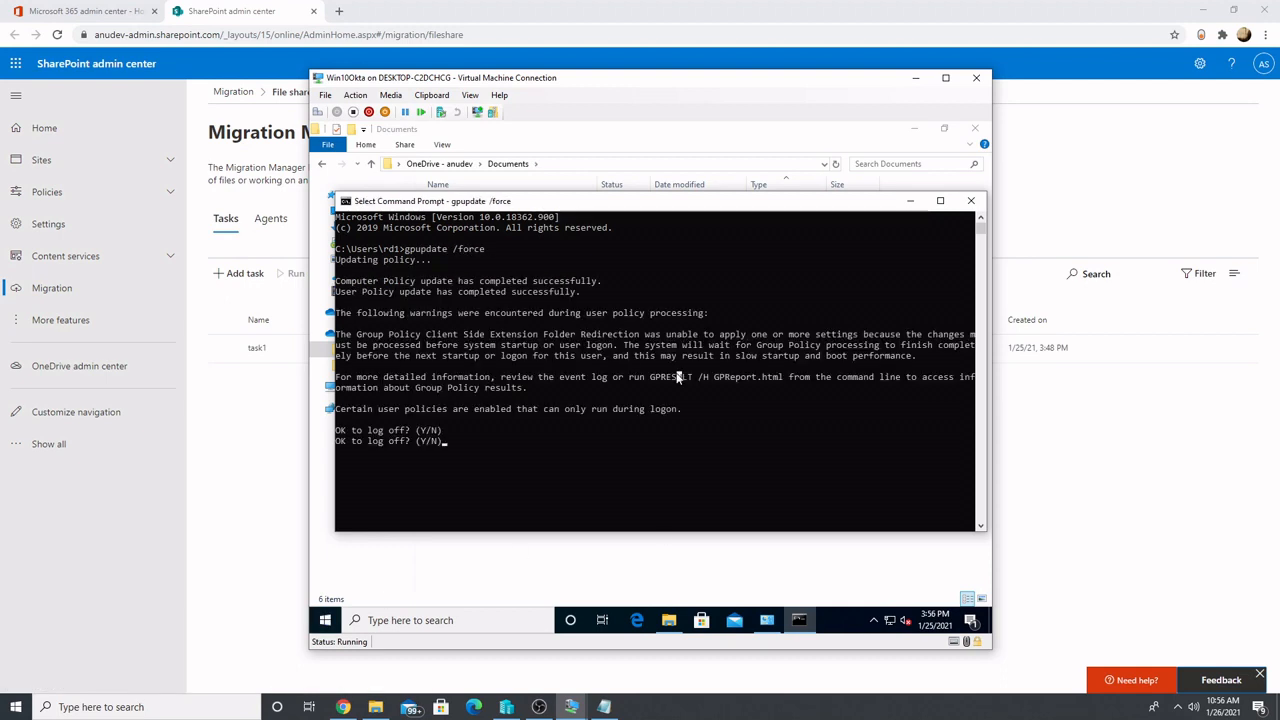
text(y)
key(Return)
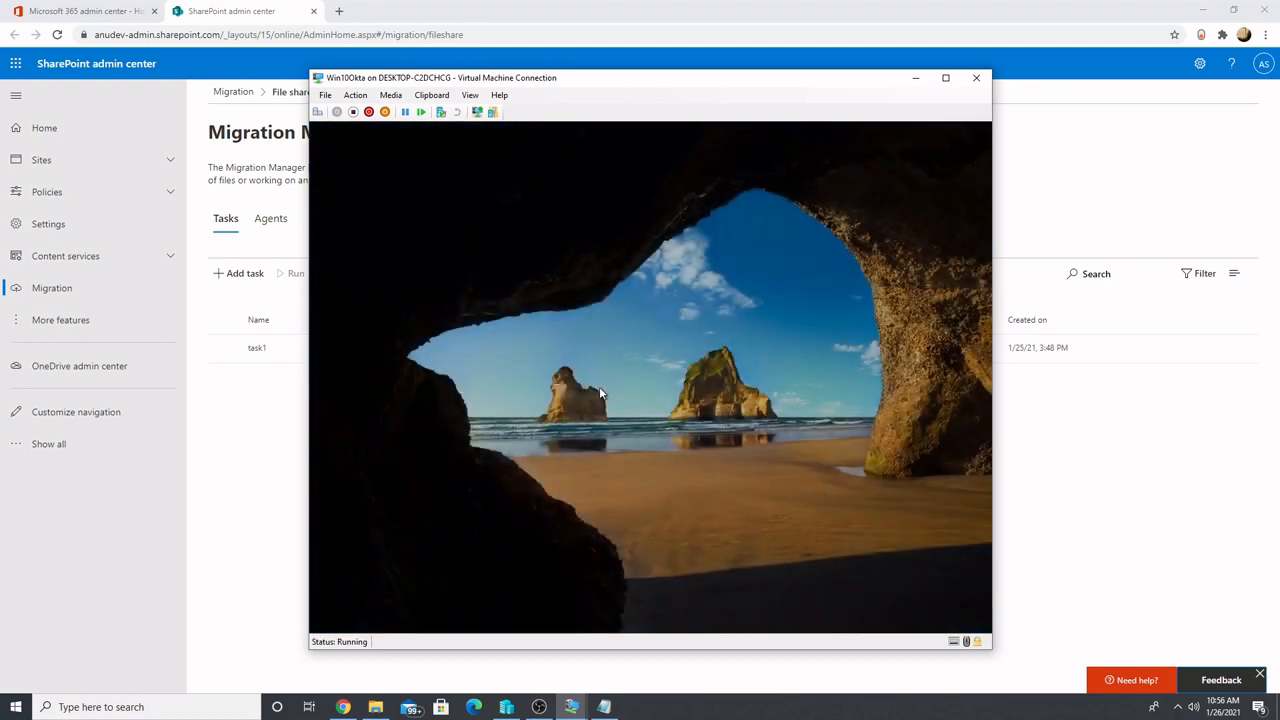
click(595, 392)
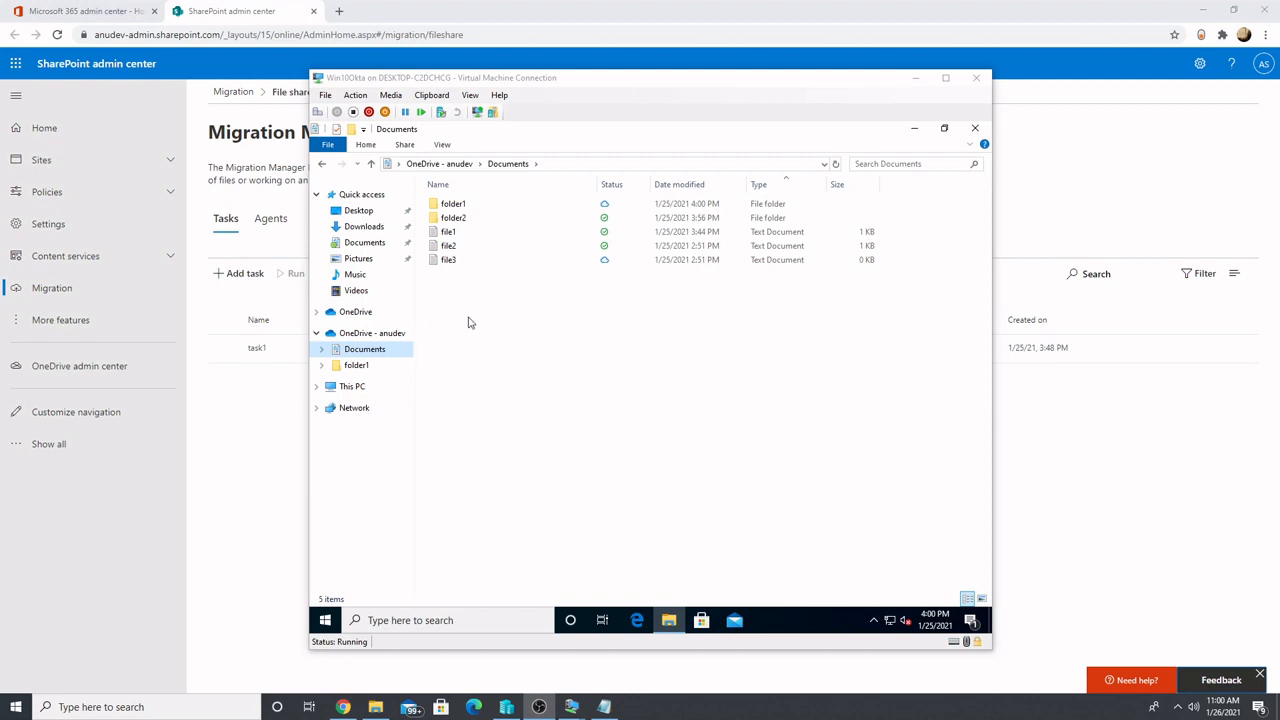
Check the text in file1 and inspect folder2 and file3 in the OneDrive - anudev Documents folder
click(459, 233)
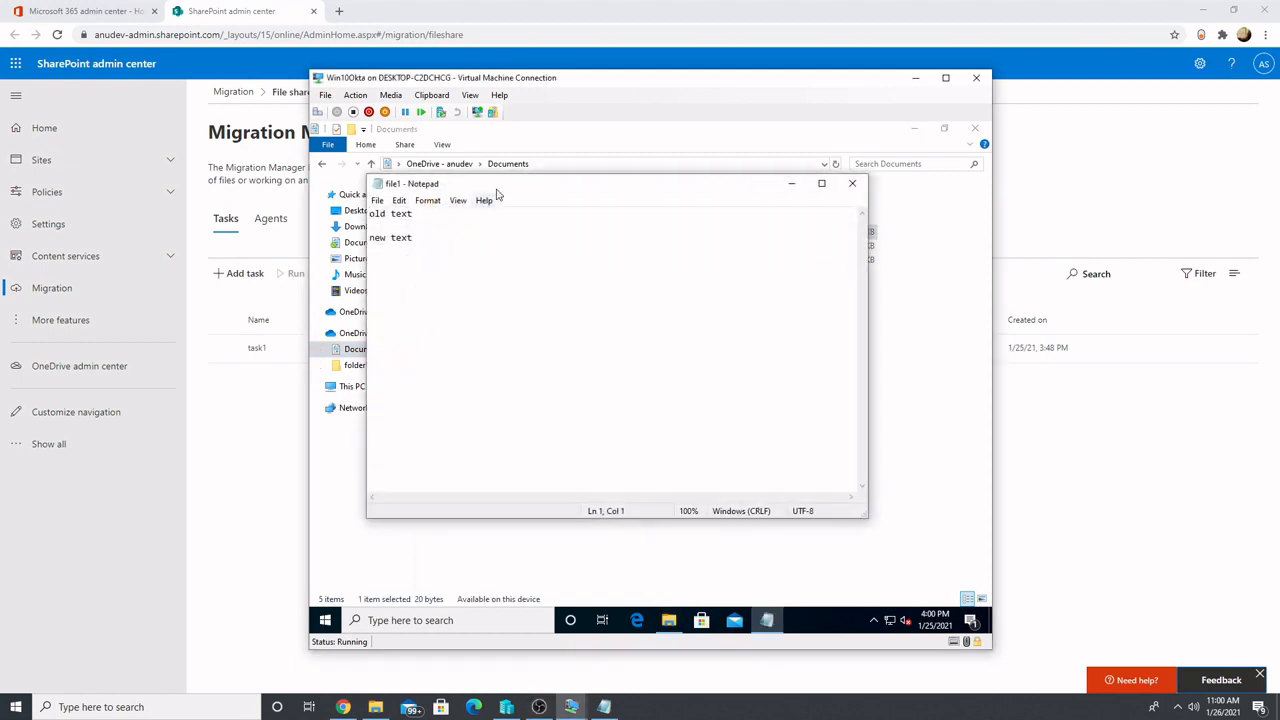
drag(495, 167, 721, 315)
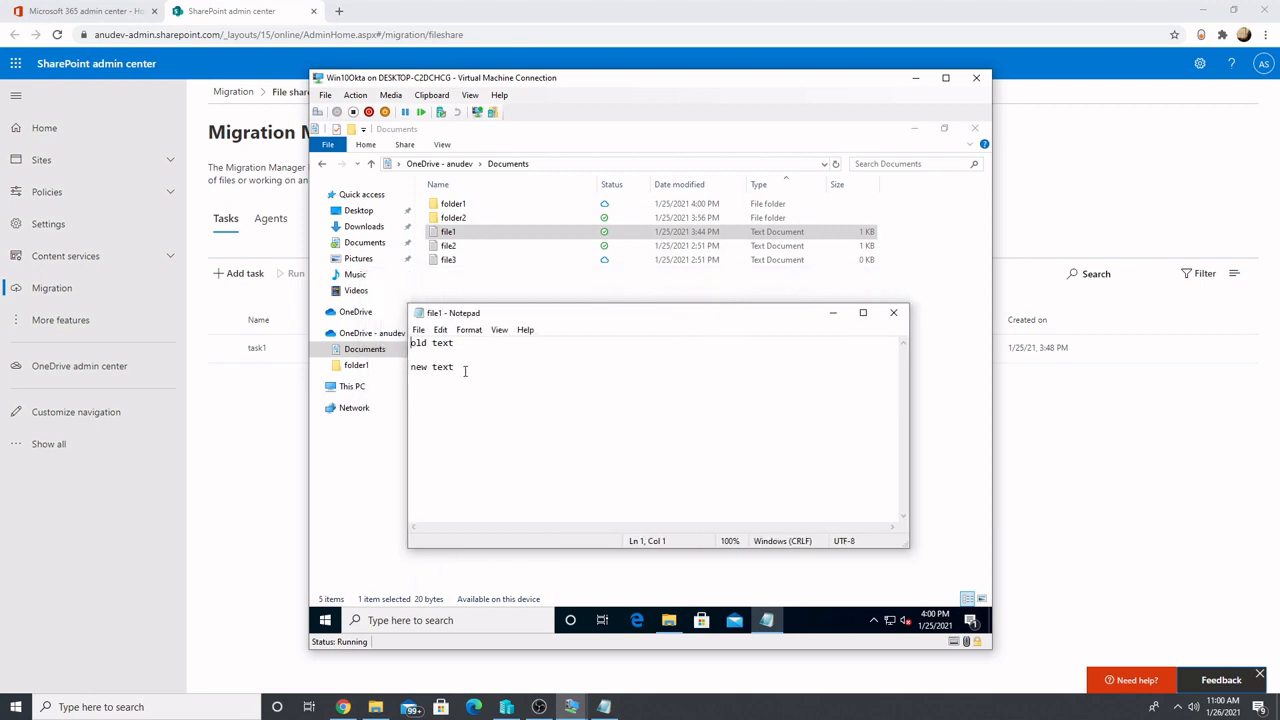
key(shift+Home)
click(893, 312)
click(500, 218)
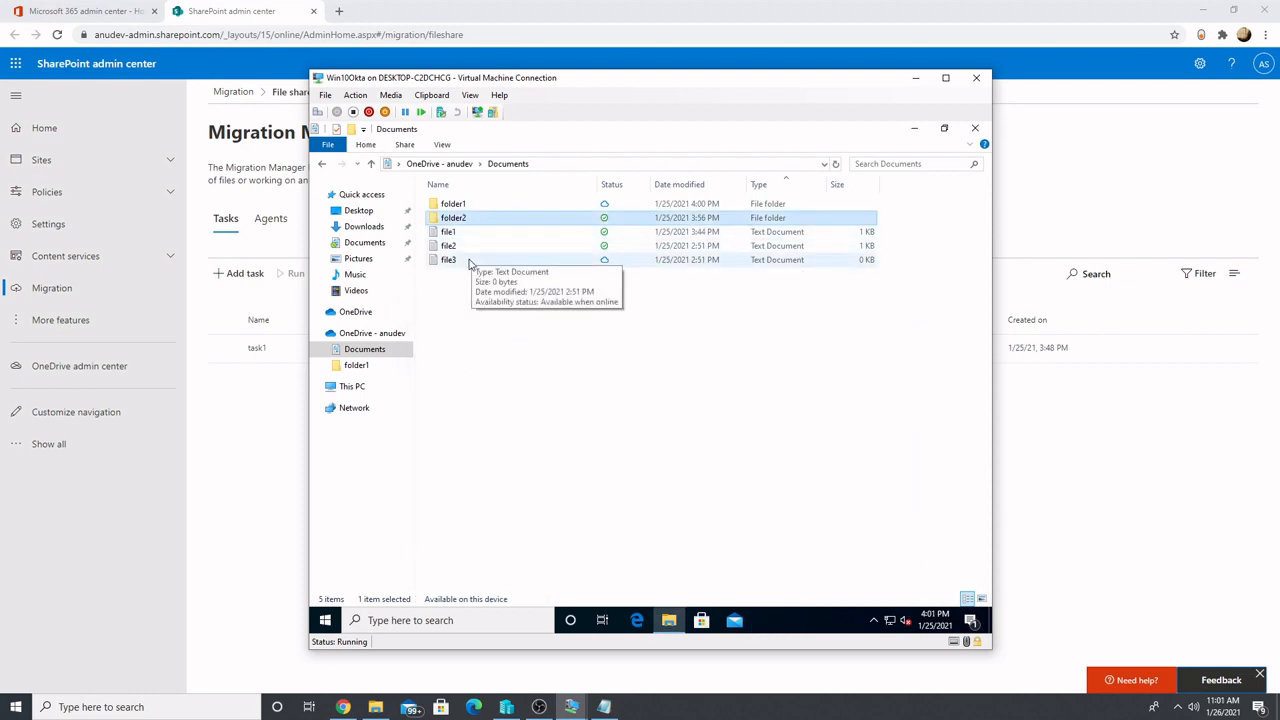
click(470, 261)
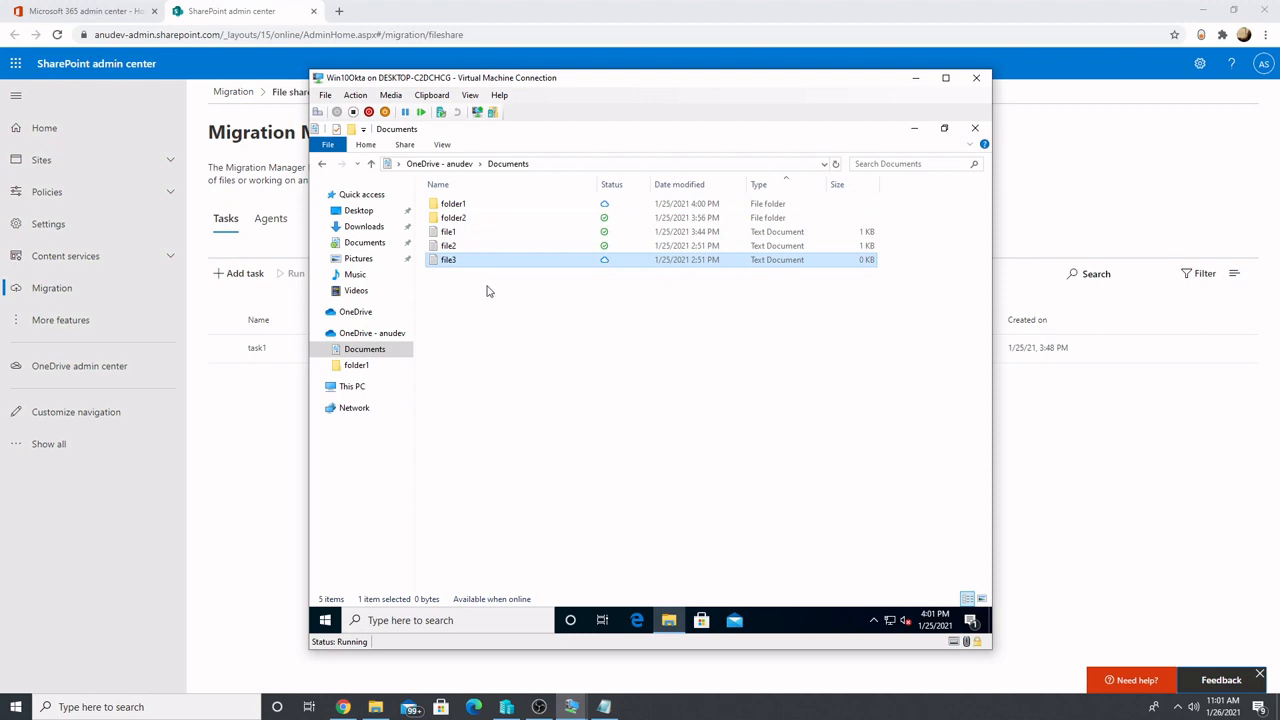
Check the location path in the properties of the Quick access Documents folder
click(372, 246)
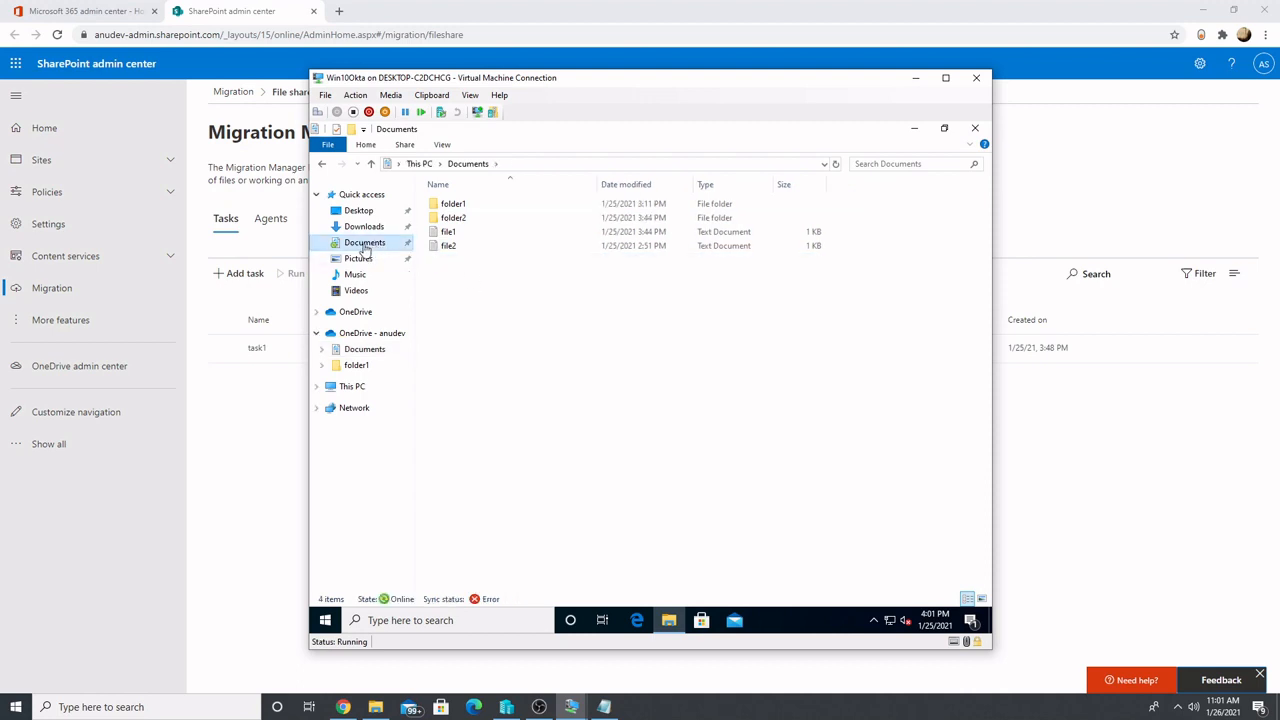
right_click(364, 250)
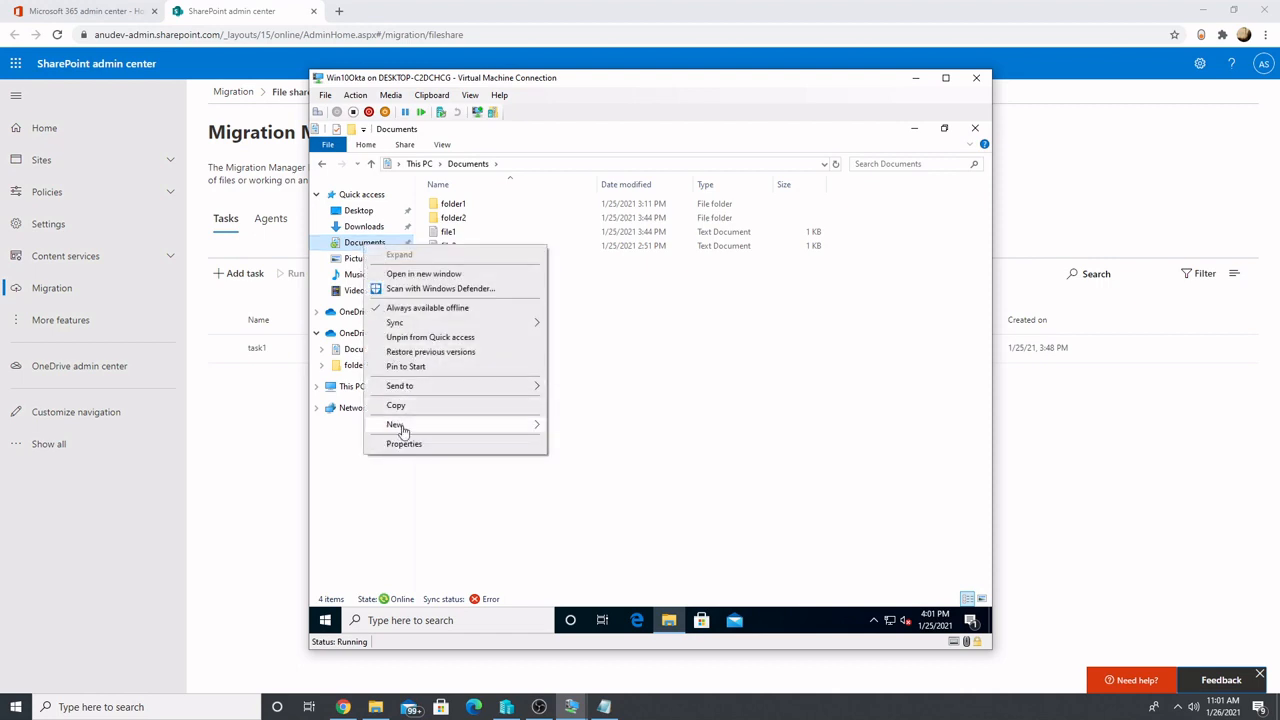
click(401, 443)
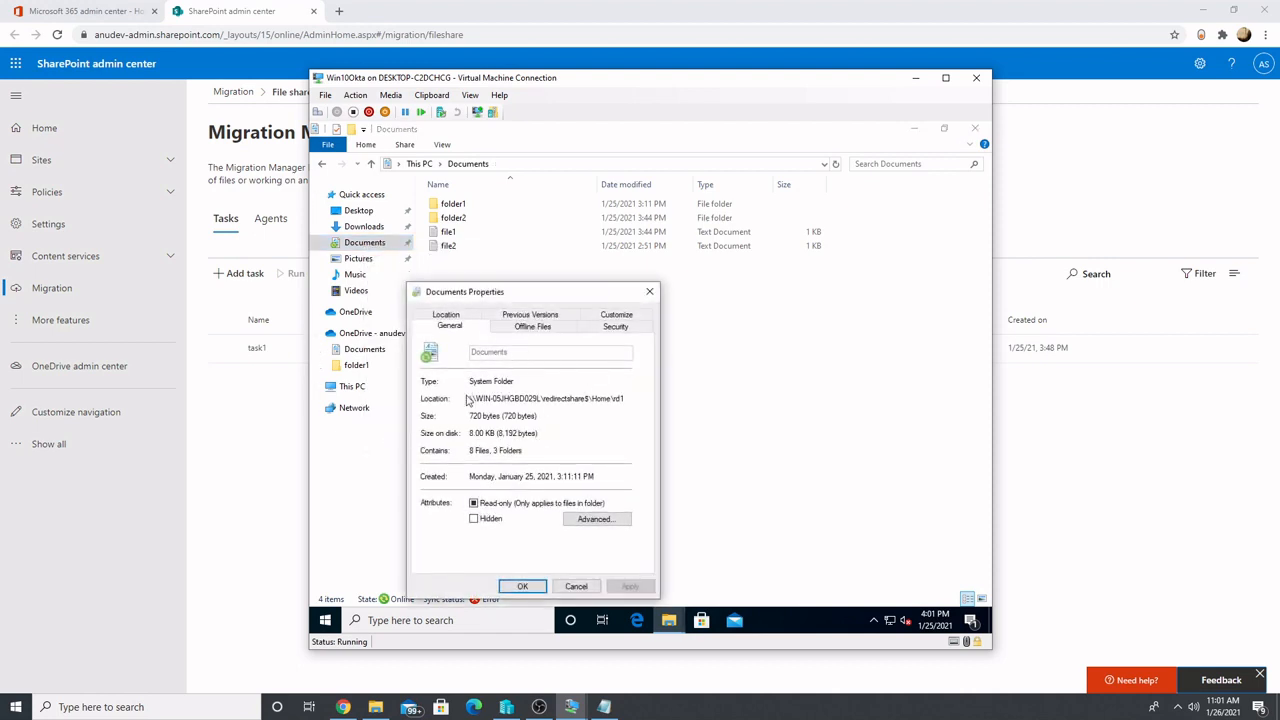
mouse_move(625, 398)
mouse_down()
mouse_move(466, 398)
mouse_move(630, 405)
mouse_up()
click(484, 398)
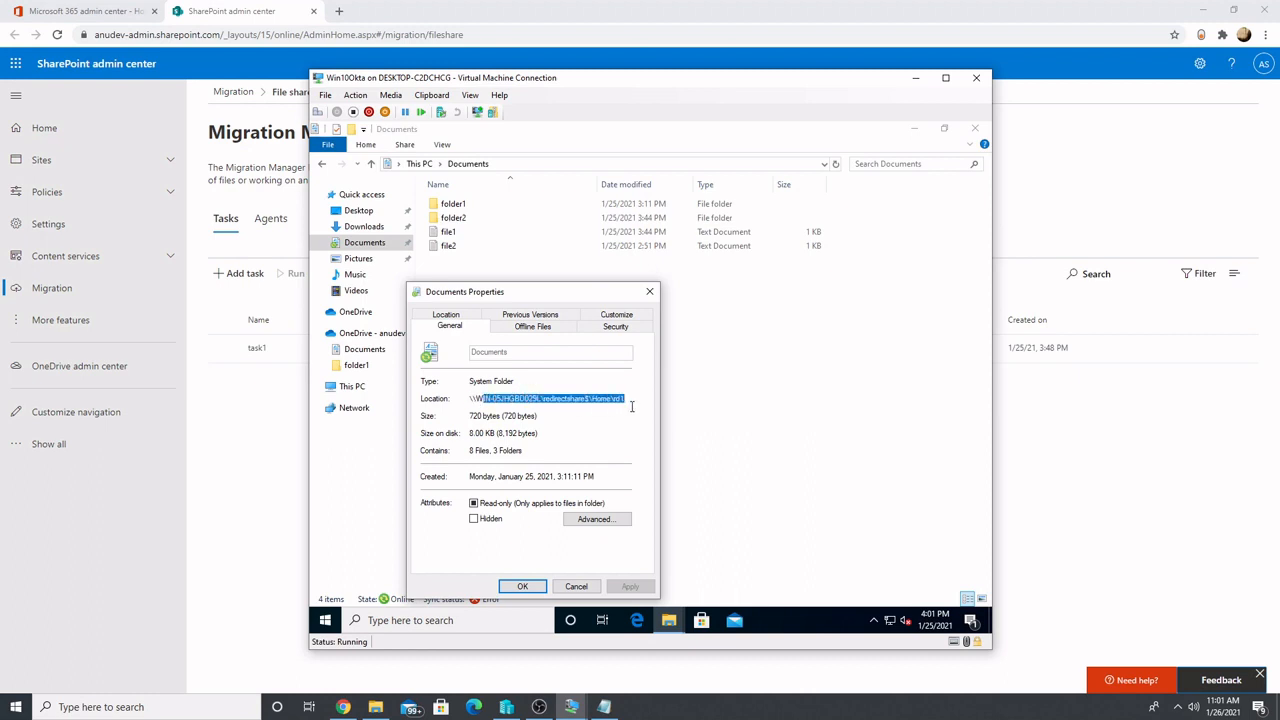
key(Escape)
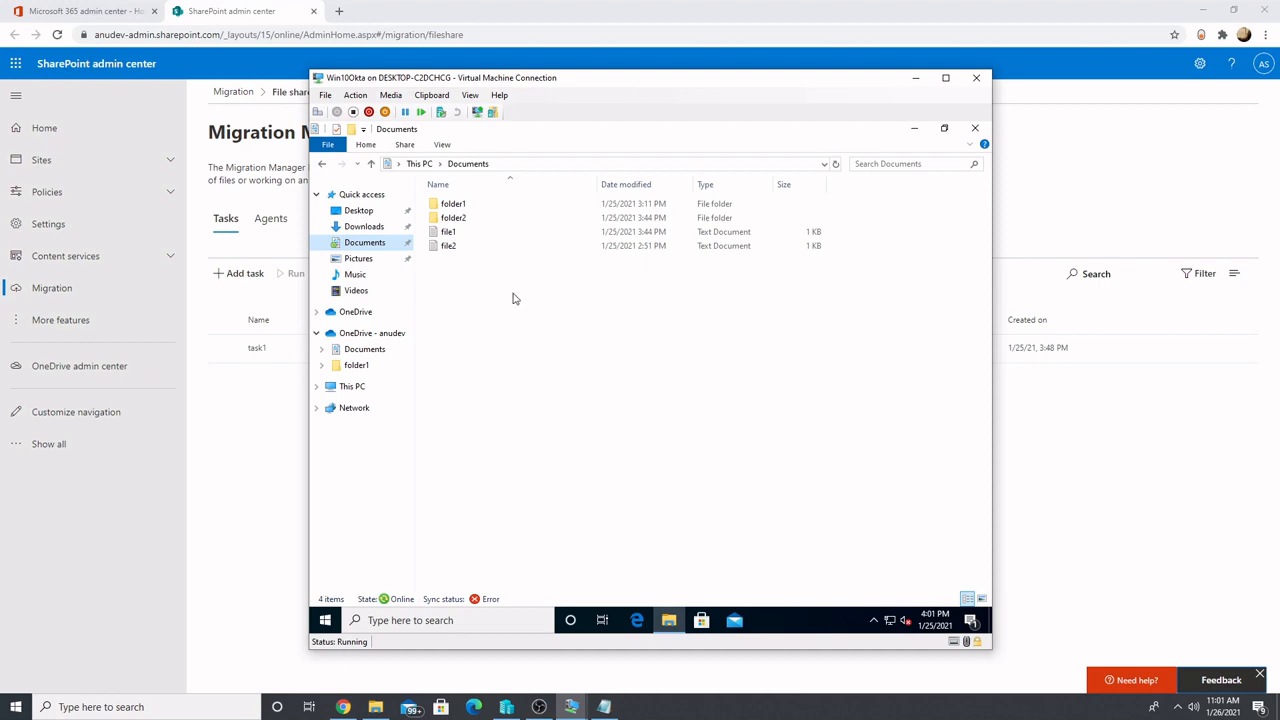
Review the files in the Quick access Documents folder and open the OneDrive - anudev Documents folder for comparison
drag(513, 298, 430, 194)
click(587, 321)
click(380, 349)
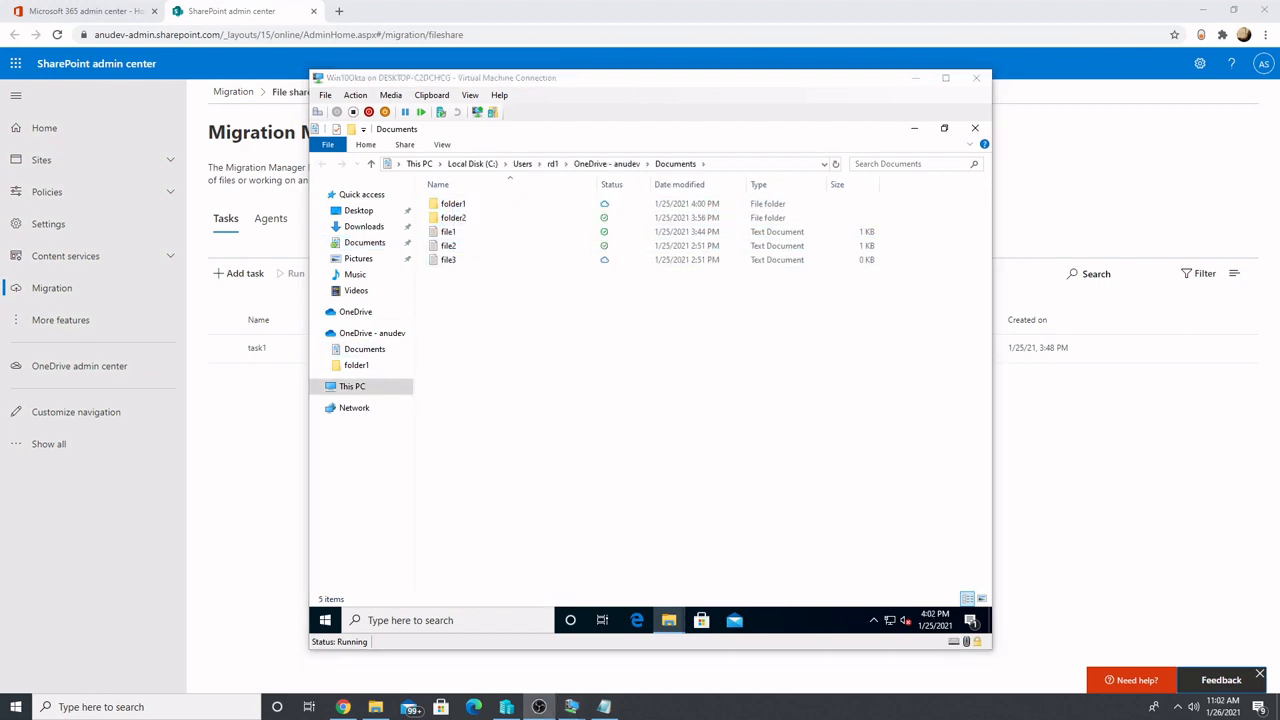
Sign out of Windows on the Win10Okta virtual machine
right_click(328, 620)
mouse_move(377, 582)
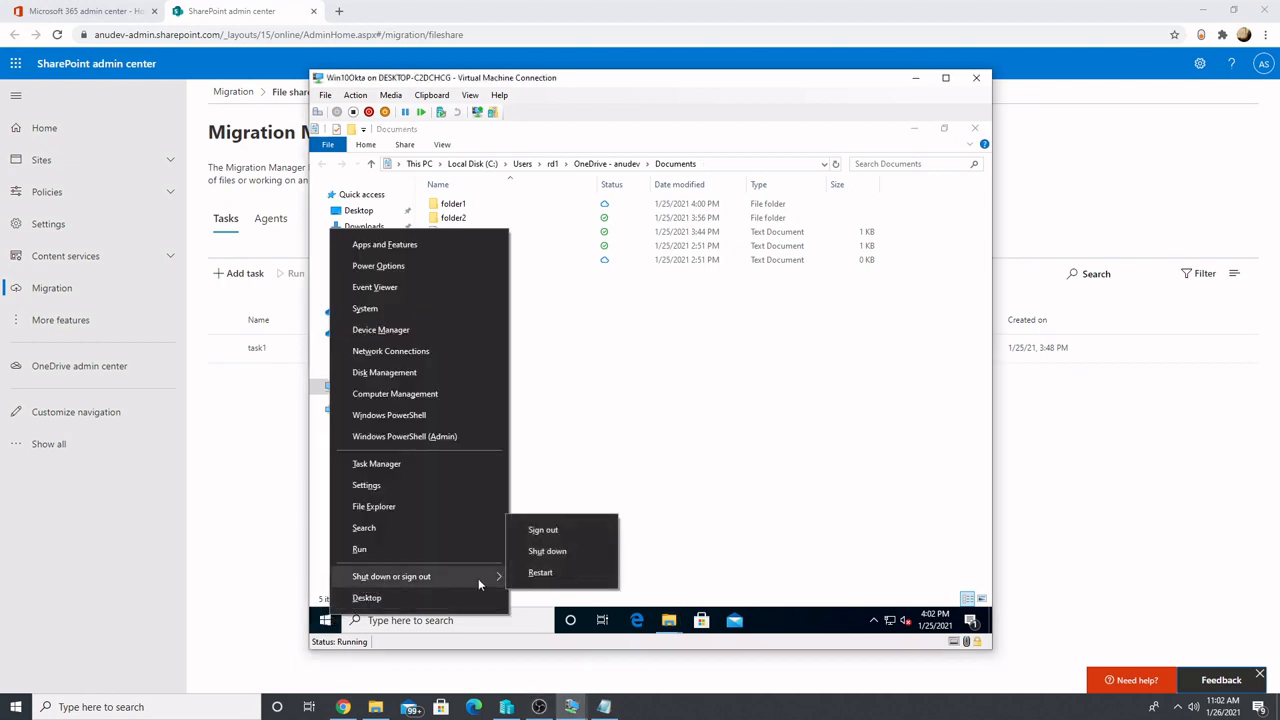
click(543, 530)
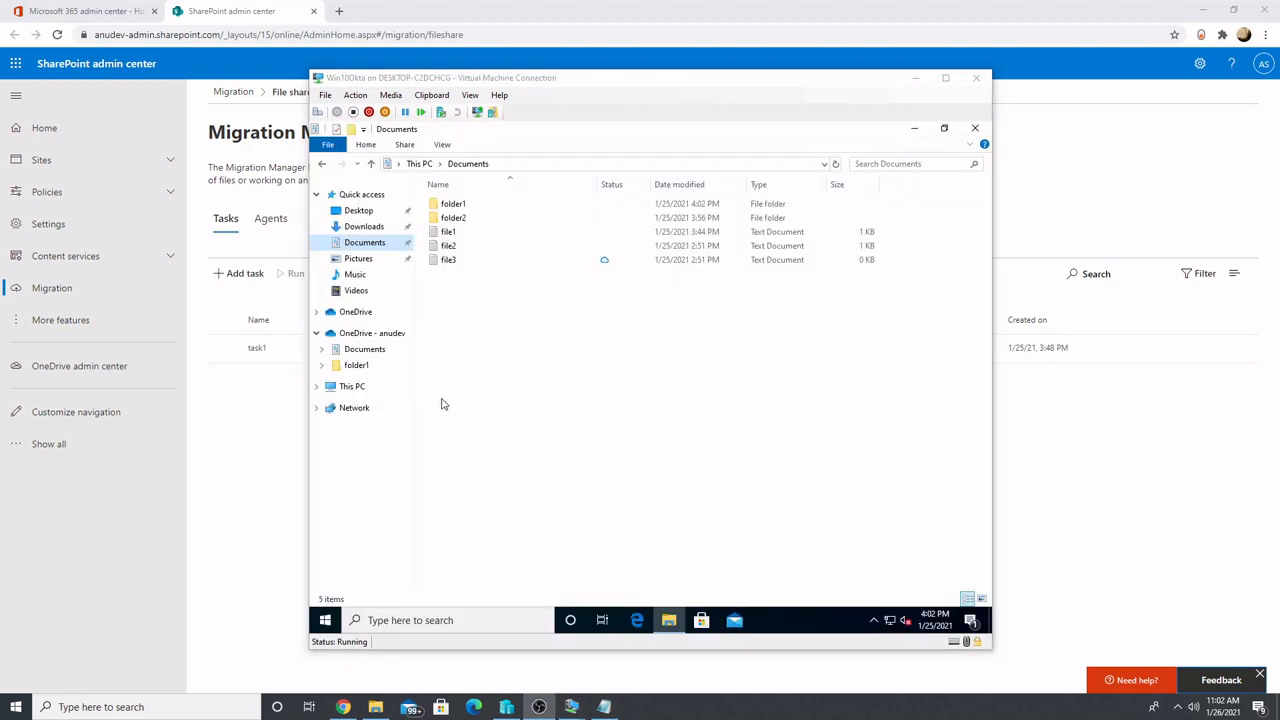
Verify the folder location in the properties of the Quick access Documents folder after signing back in
click(372, 245)
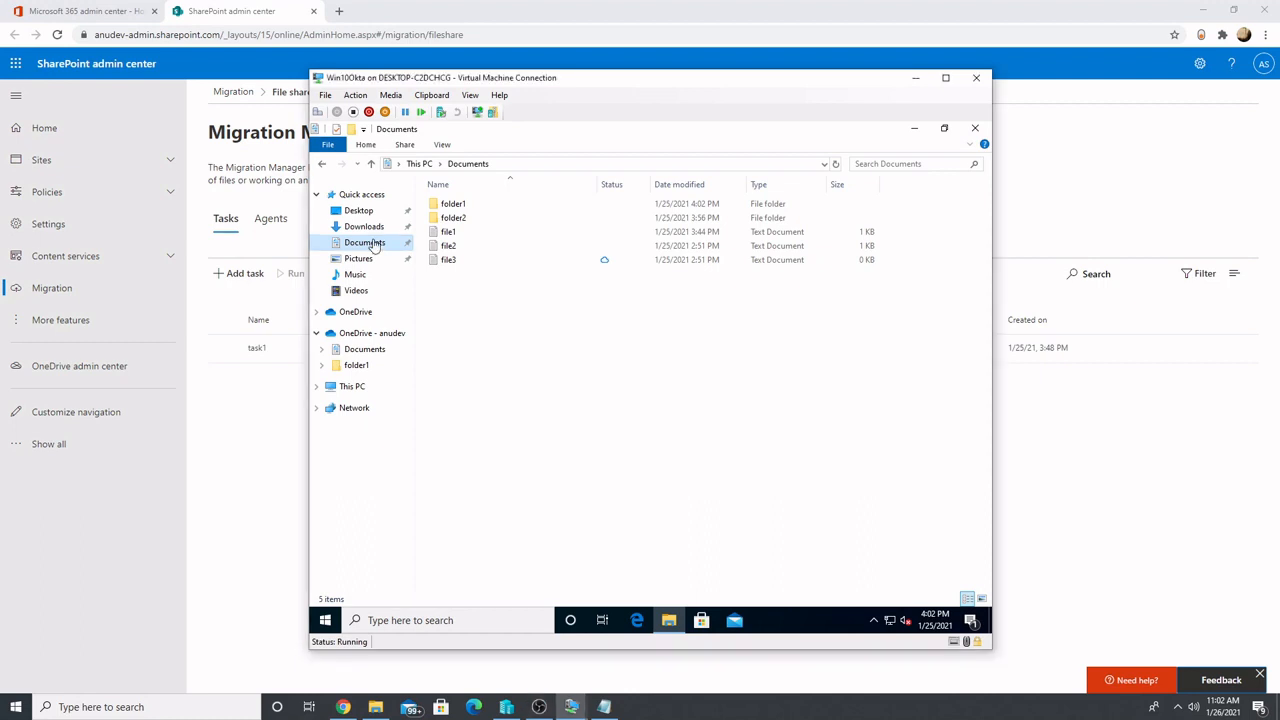
right_click(372, 245)
click(420, 436)
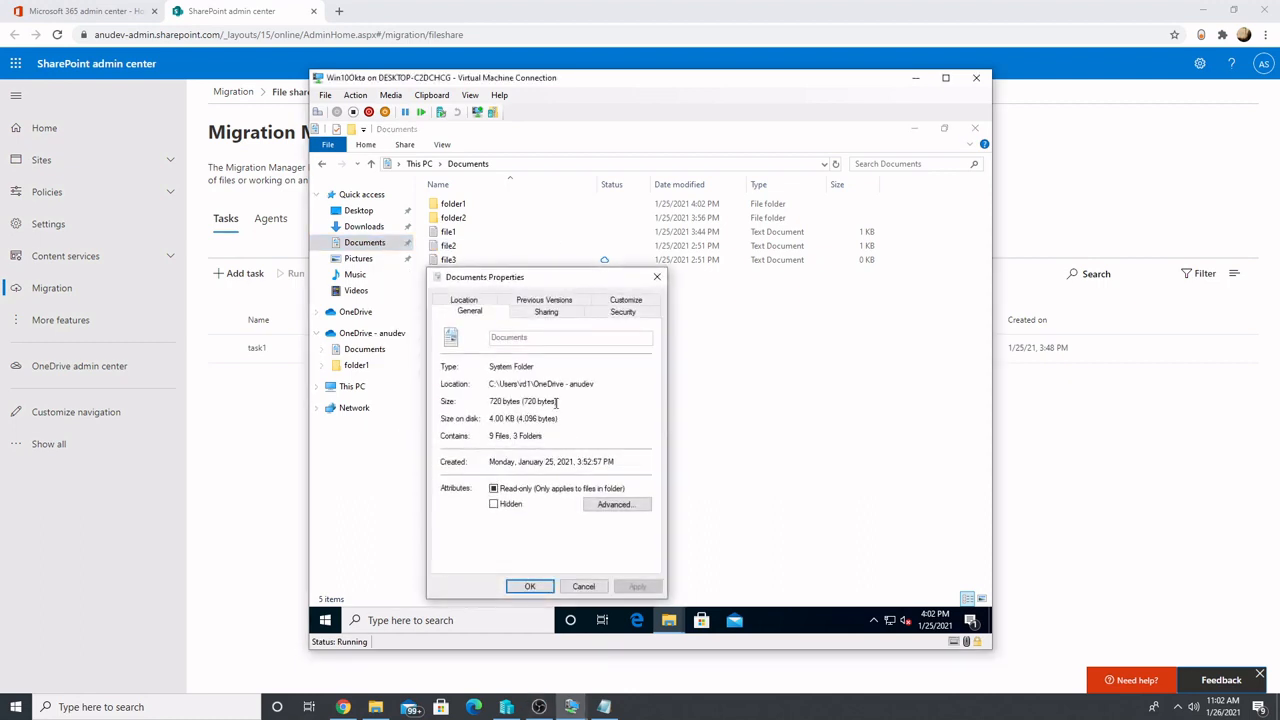
drag(528, 386, 596, 386)
click(583, 586)
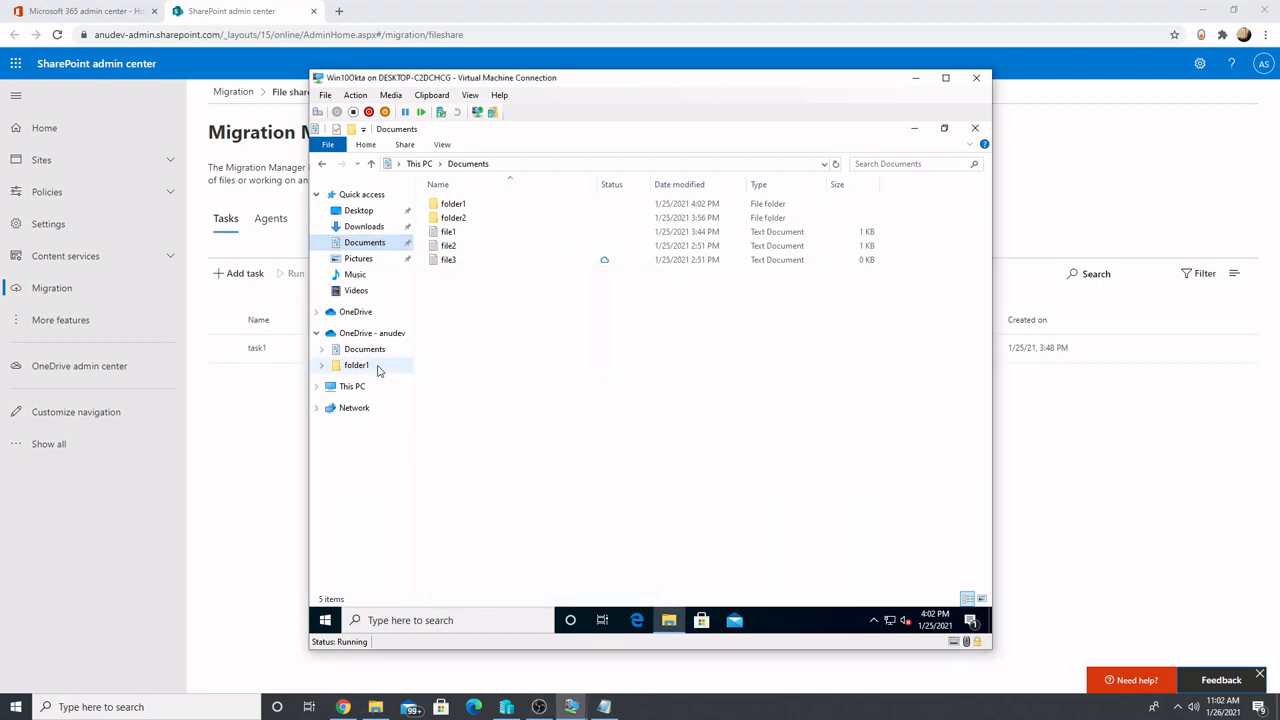
Compare the files and sync status in the OneDrive - anudev Documents folder with those in the Quick access Documents folder
click(372, 333)
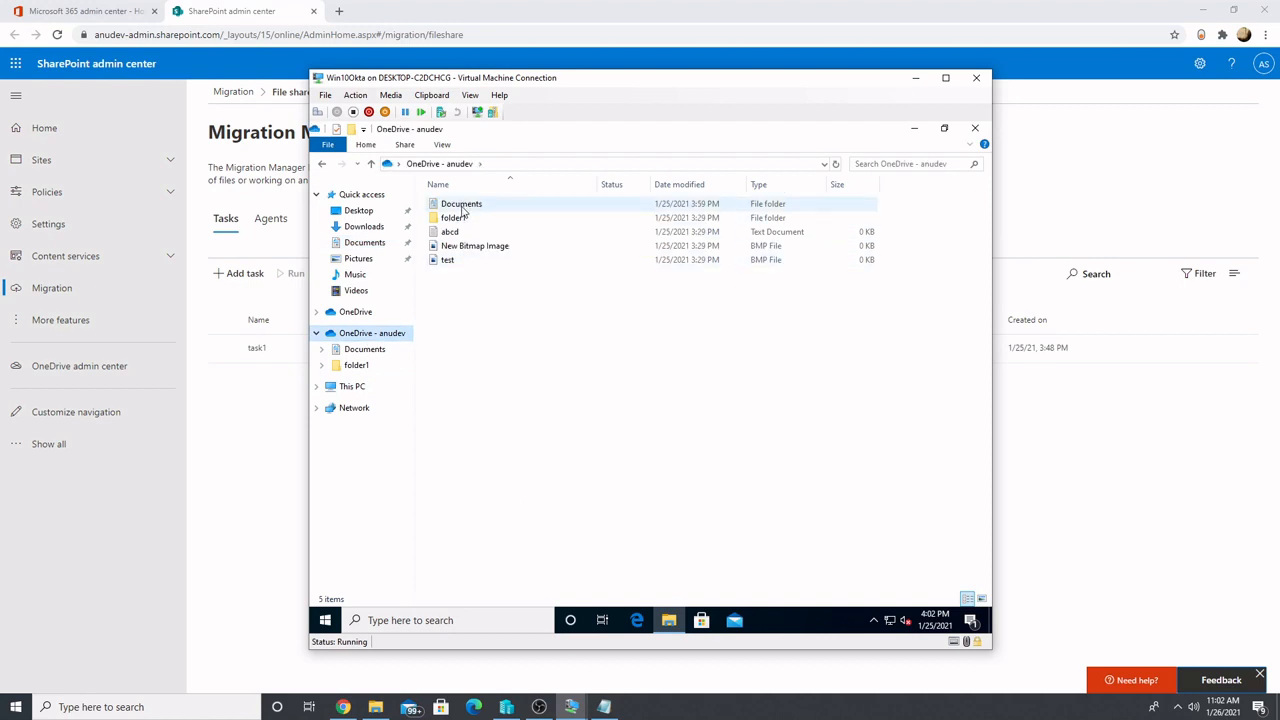
double_click(461, 205)
click(466, 262)
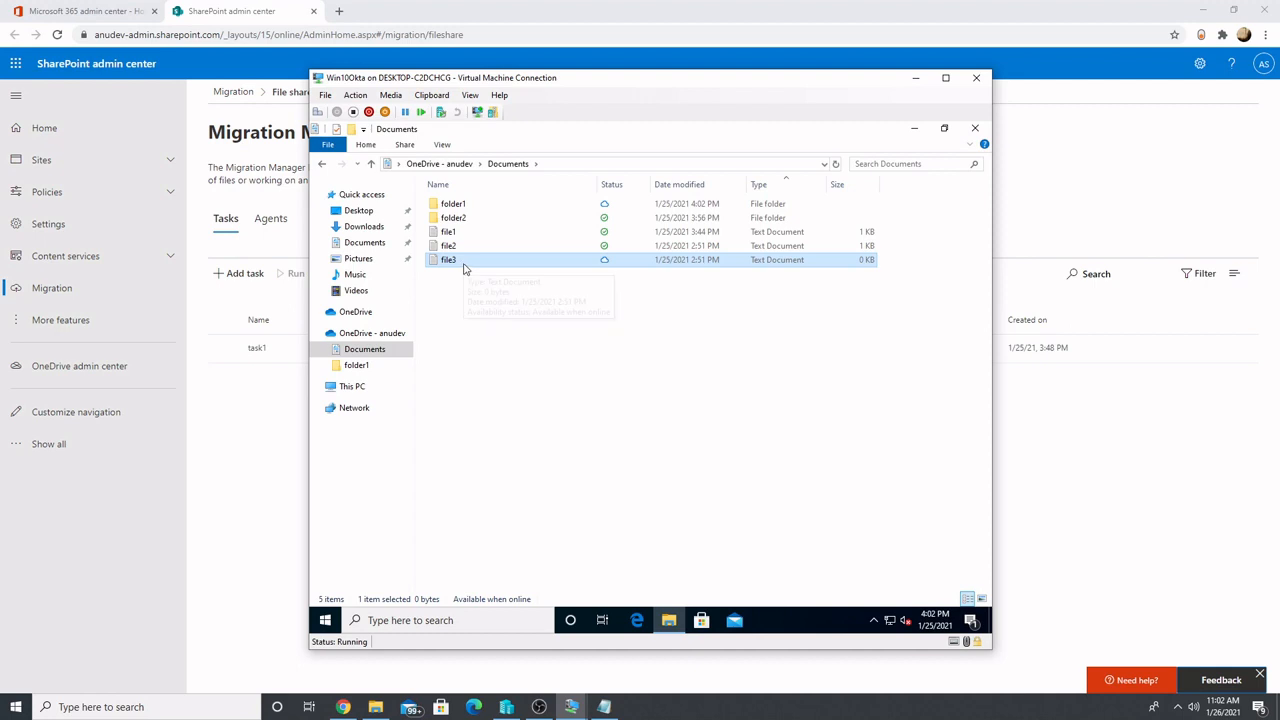
click(364, 242)
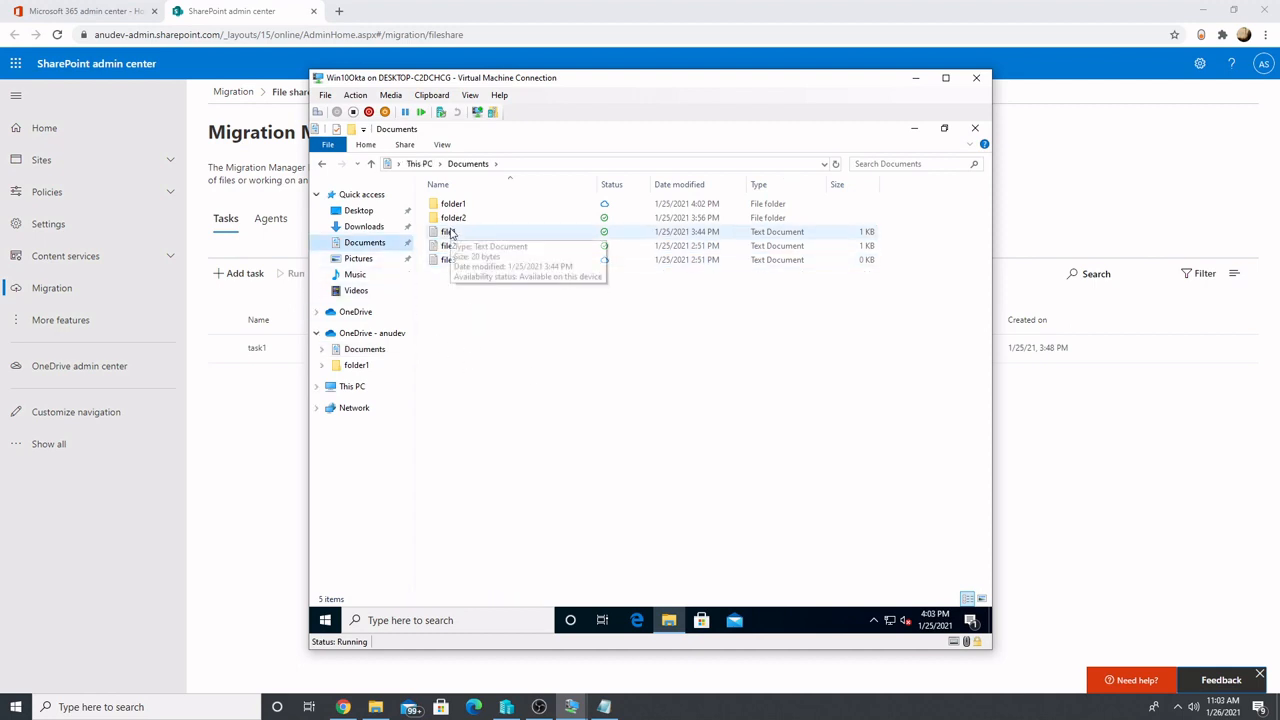
click(370, 349)
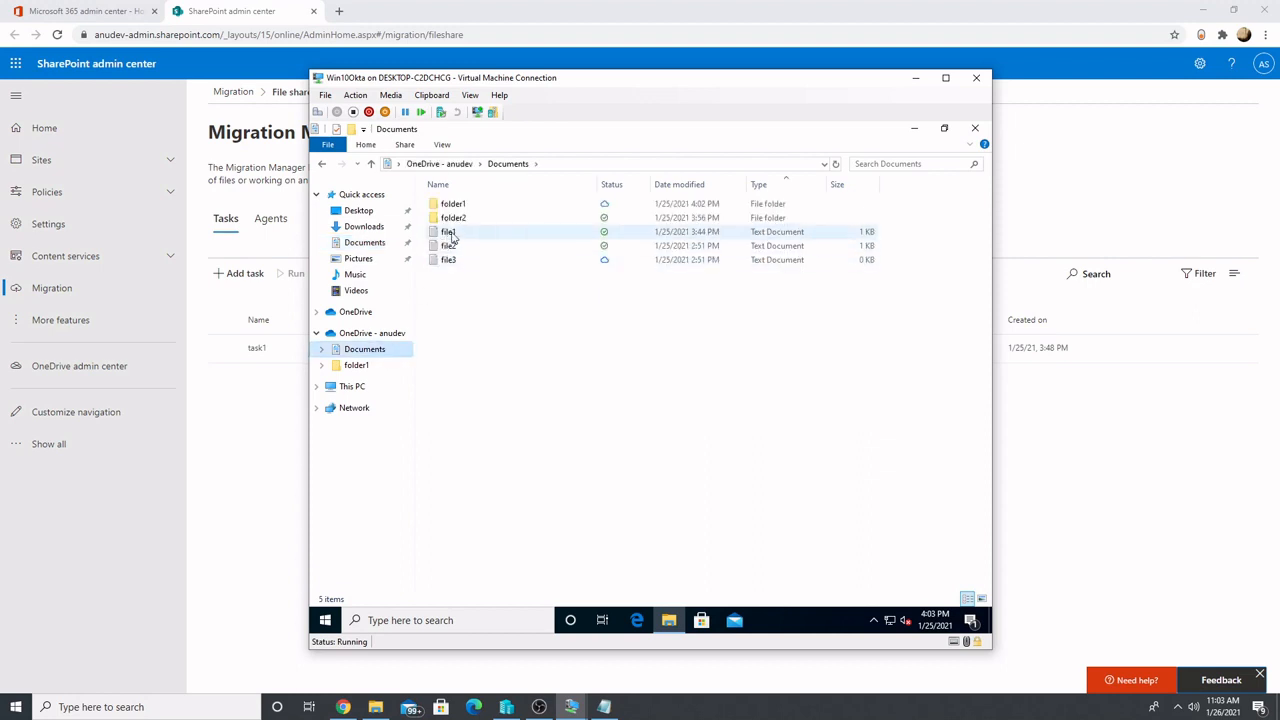